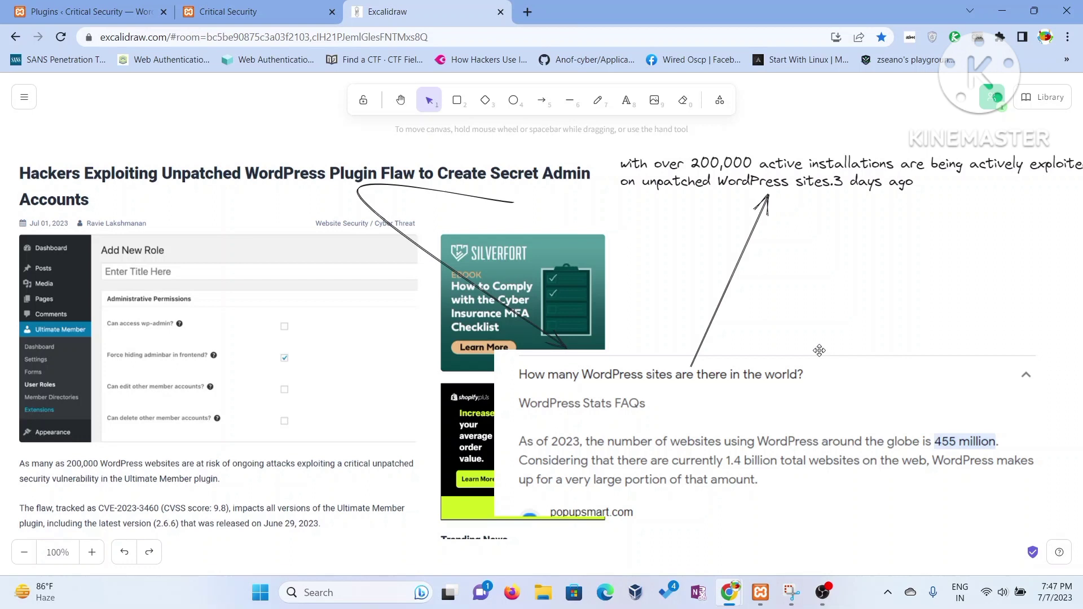
# - Copy the Critical Security site's address from its tab
pyautogui.click(243, 14)
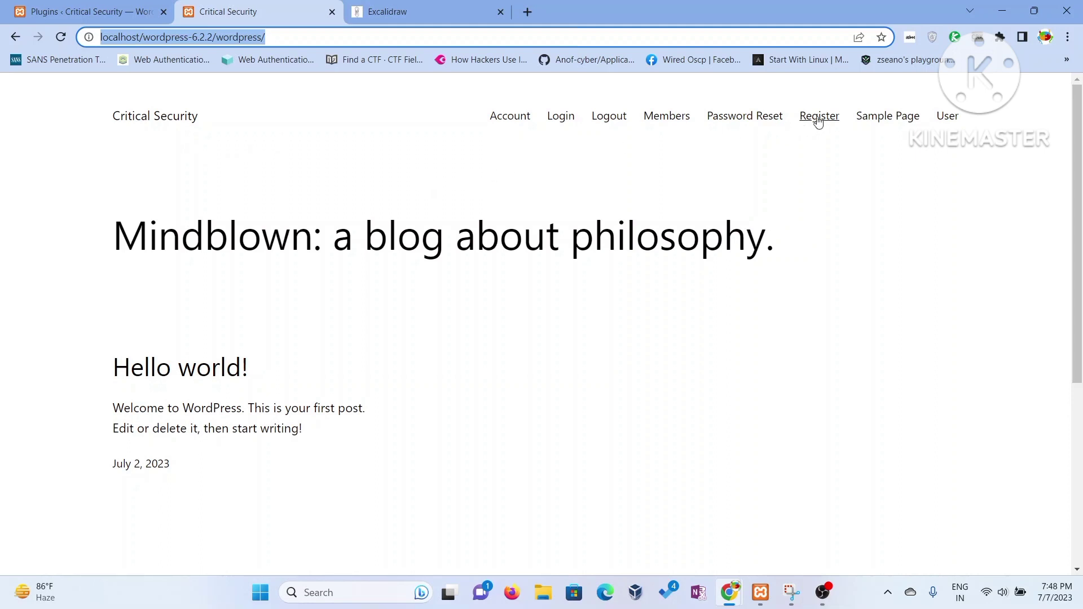
pyautogui.rightClick(220, 38)
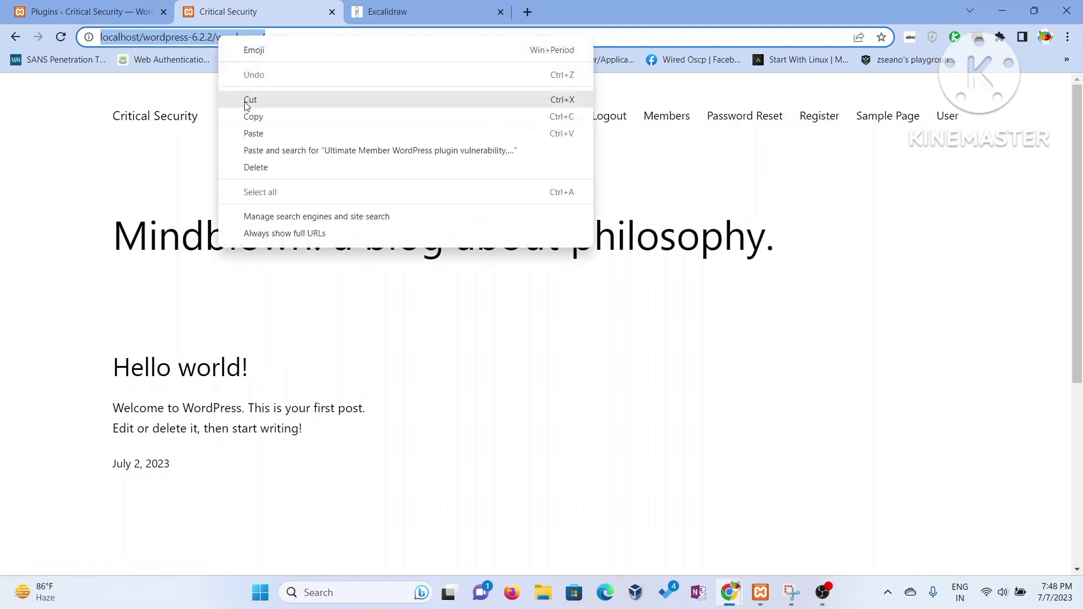
pyautogui.click(253, 117)
# - Load the copied site address in a new incognito window
pyautogui.click(1068, 36)
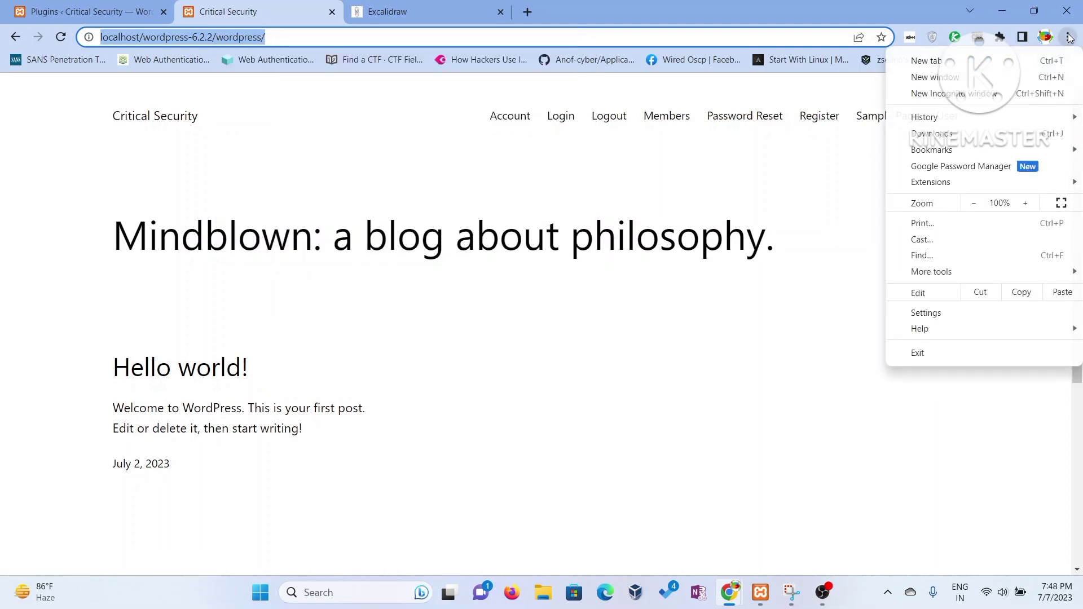
pyautogui.click(950, 94)
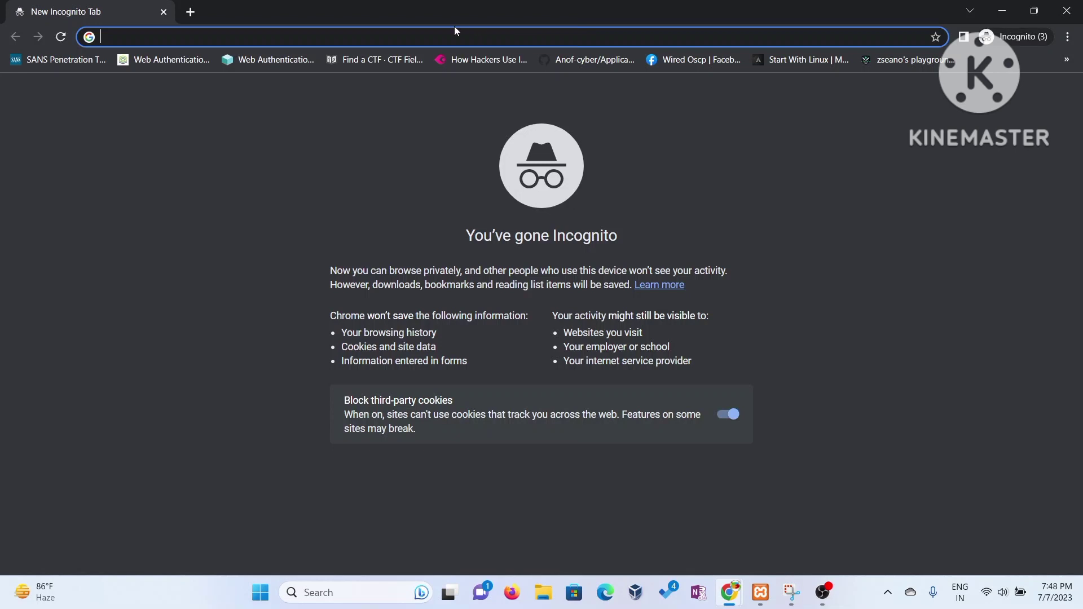
pyautogui.rightClick(453, 34)
pyautogui.click(490, 147)
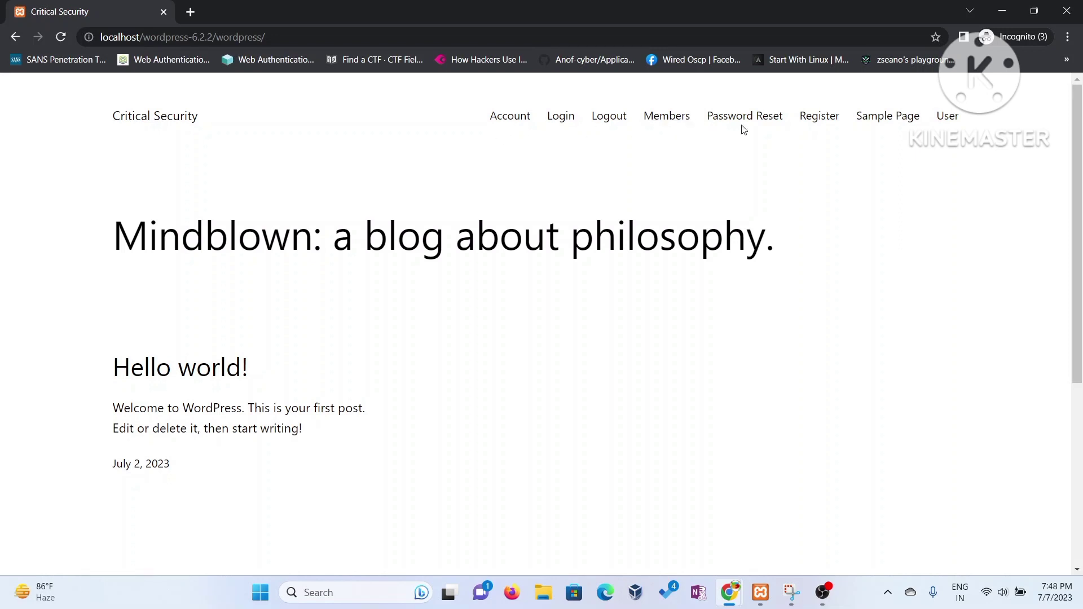
# - On the Register page, enter the username, first and last name, and the e-mail address
pyautogui.click(806, 122)
pyautogui.click(440, 339)
pyautogui.write('mindblowing')
pyautogui.press('Tab')
pyautogui.write('mind')
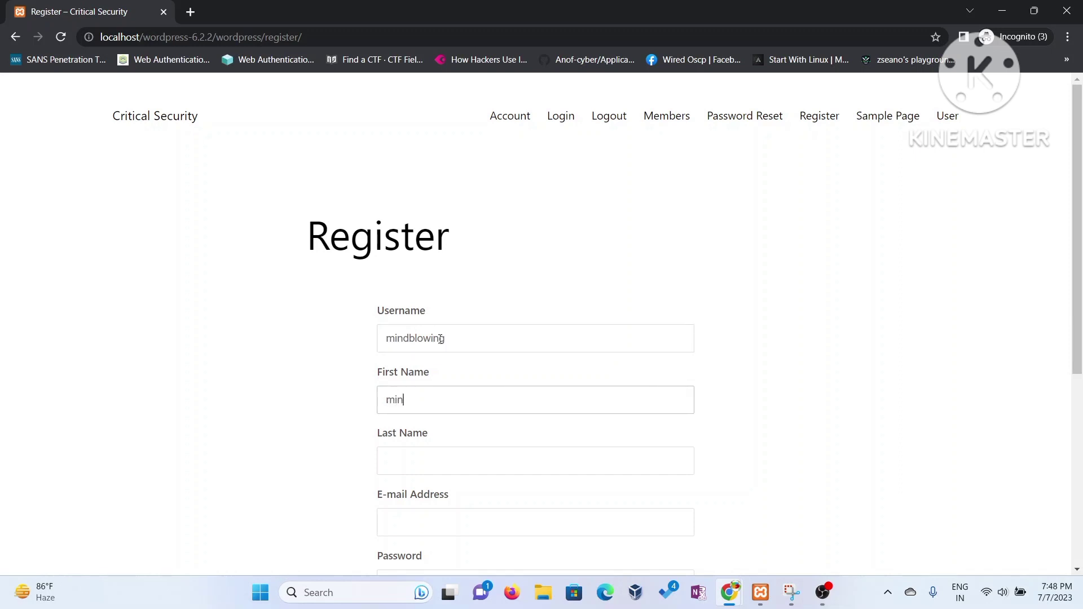
pyautogui.press('Tab')
pyautogui.write('bowing')
pyautogui.press('Tab')
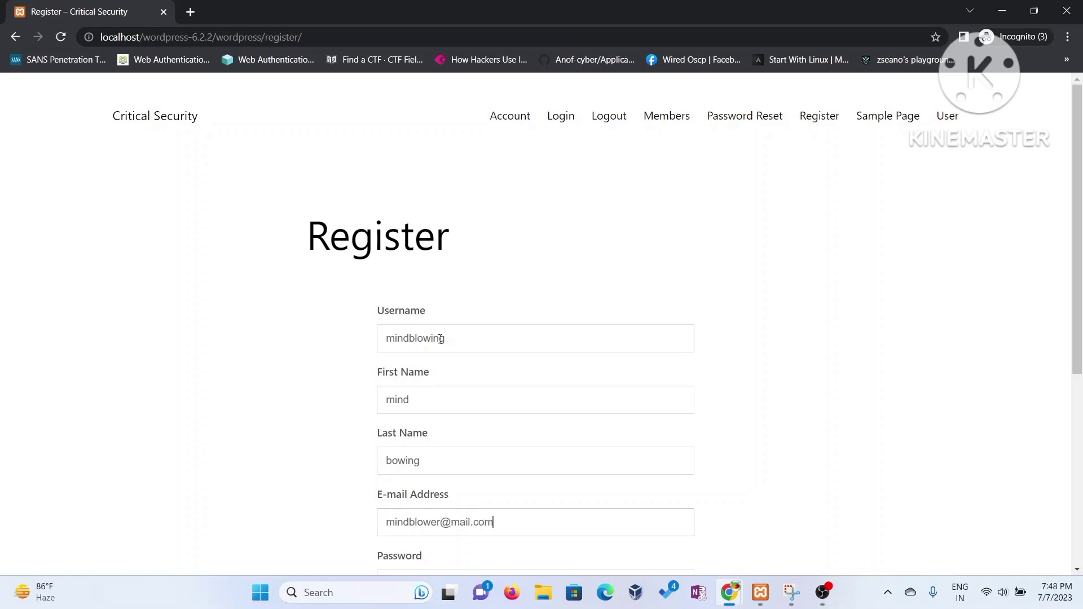
# - Enter the password, confirm it, and submit the registration form
pyautogui.scroll(-3, 446, 287)
pyautogui.click(412, 439)
pyautogui.write('123')
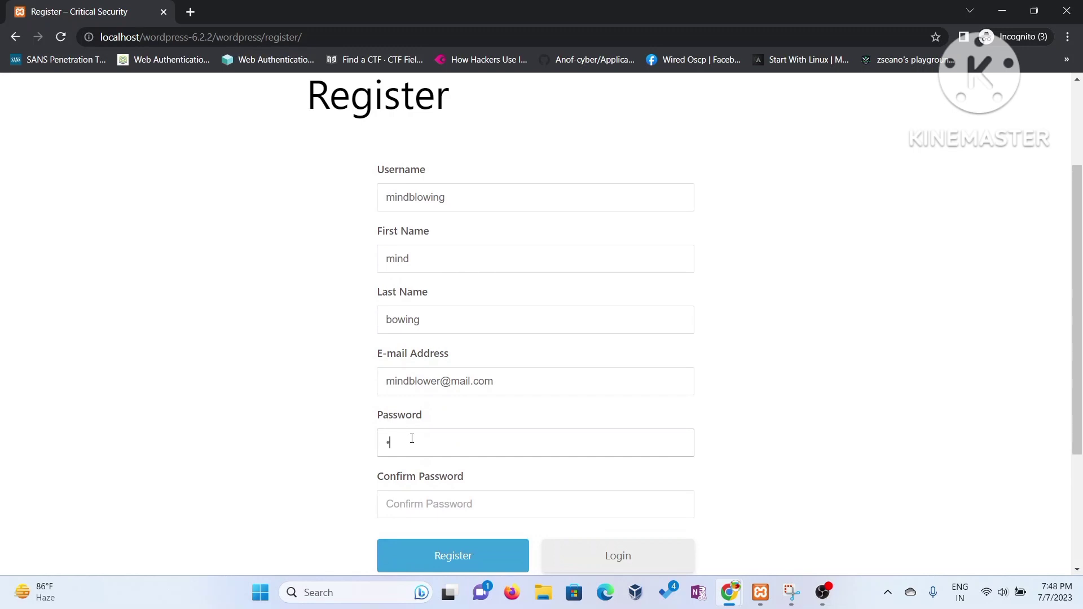
pyautogui.write('45')
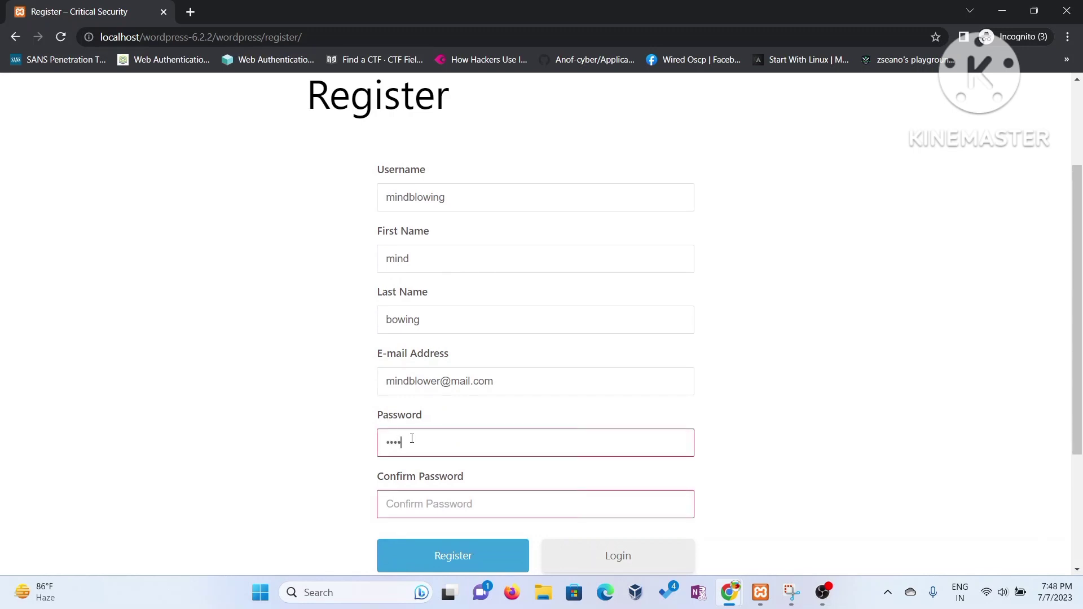
pyautogui.press('BackSpace')
pyautogui.press('BackSpace')
pyautogui.write('12')
pyautogui.click(466, 507)
pyautogui.write('1234567890')
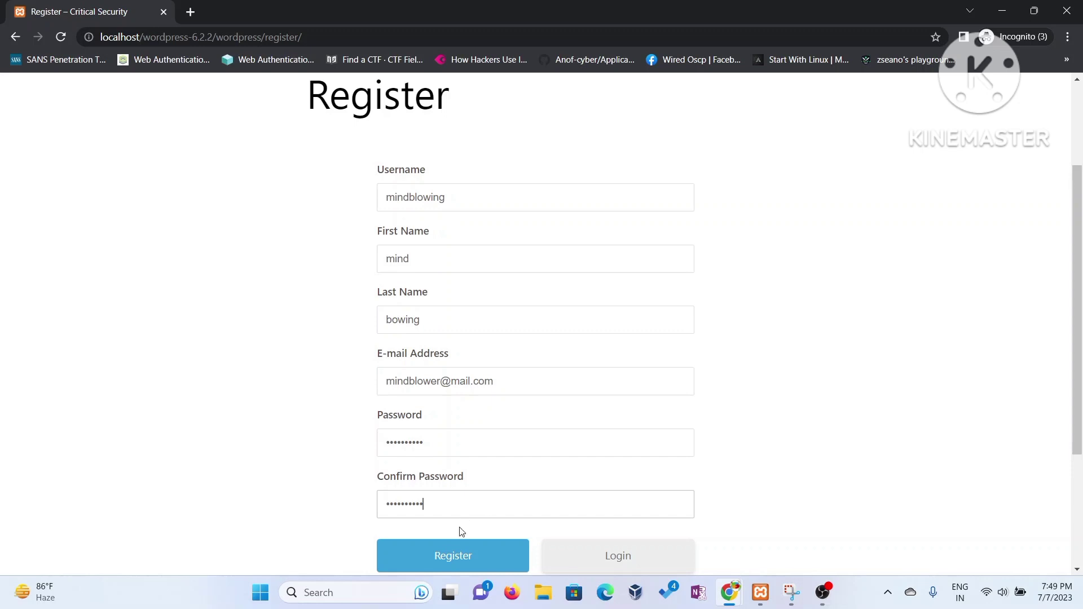
pyautogui.click(455, 560)
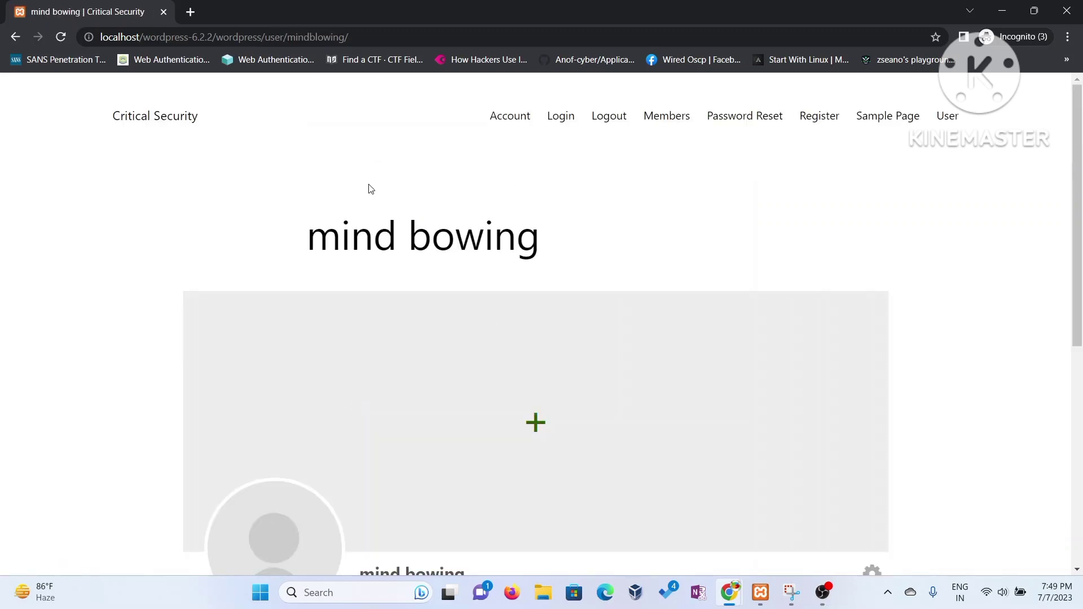
# - Scroll through the new member's profile page, then minimize the incognito window
pyautogui.scroll(-4, 378, 188)
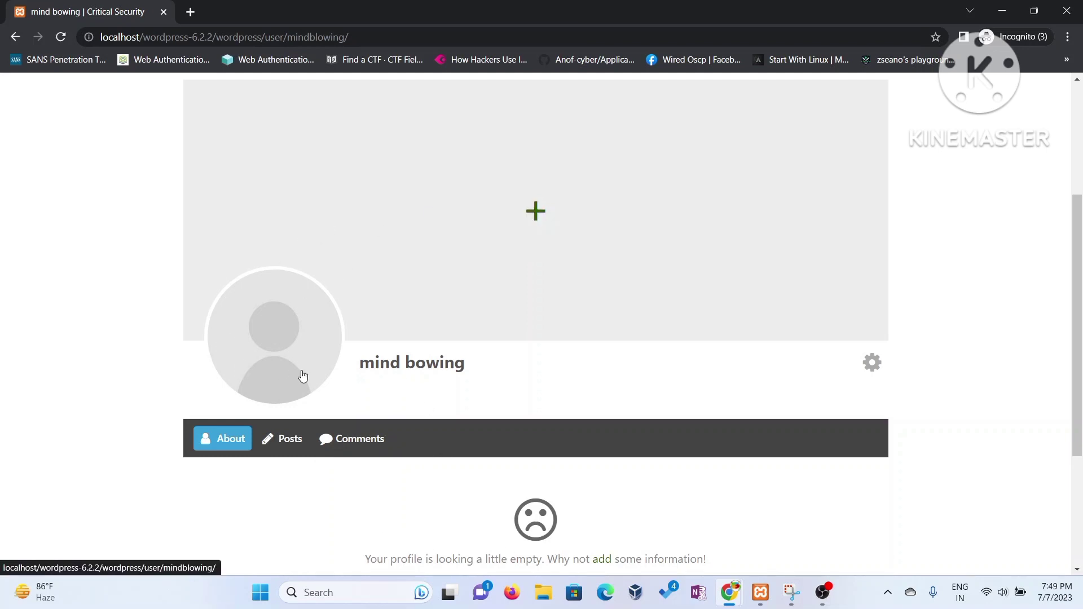
pyautogui.scroll(4, 392, 420)
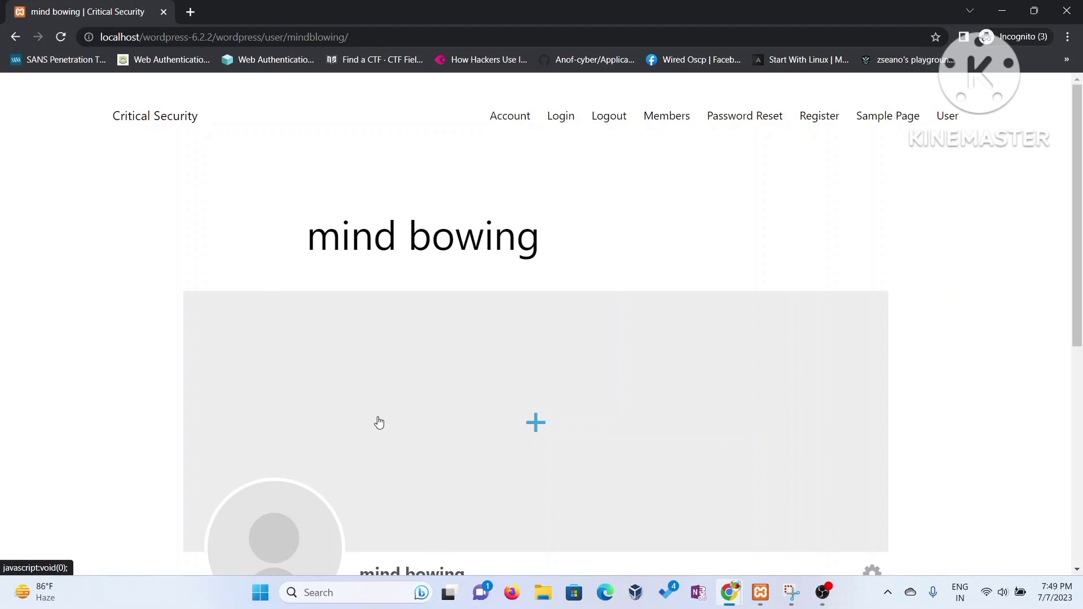
pyautogui.click(1002, 12)
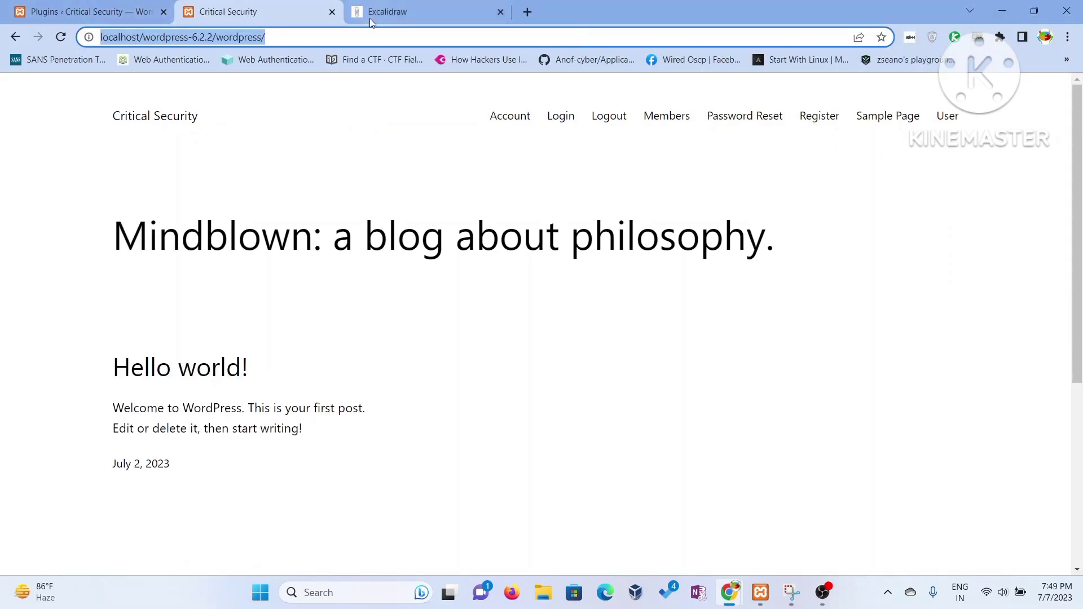
# - Open localhost wp-admin in a new tab from the address suggestions
pyautogui.click(411, 18)
pyautogui.click(528, 12)
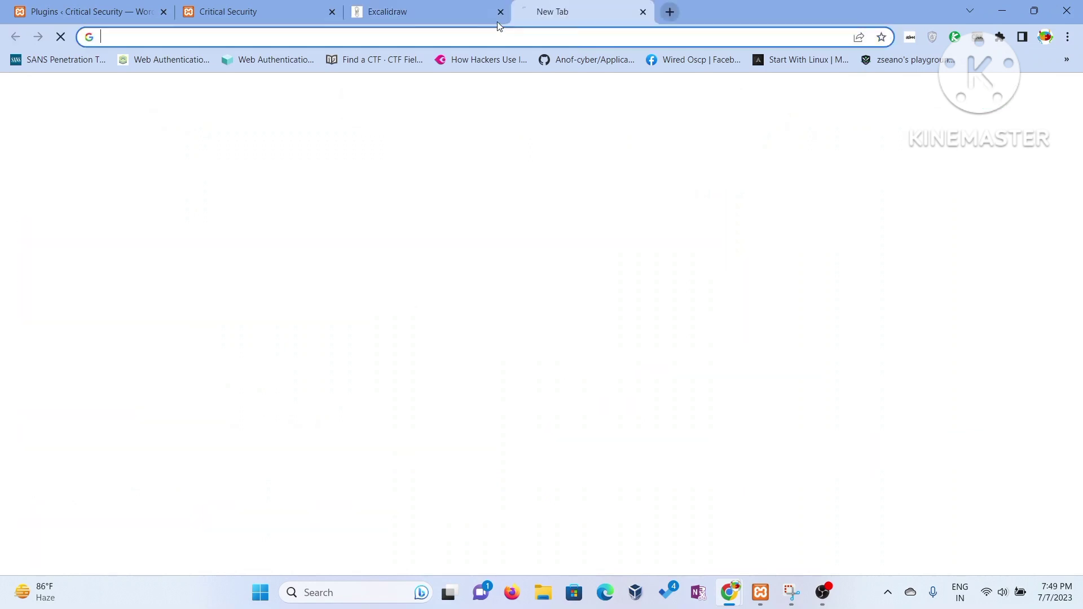
pyautogui.write('lo')
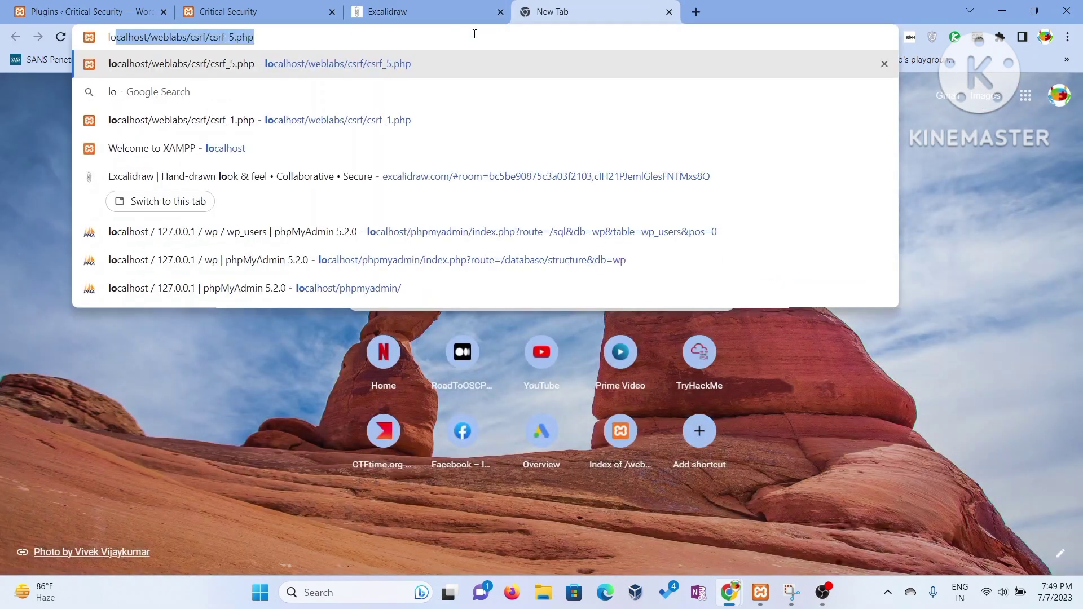
pyautogui.press('BackSpace')
pyautogui.press('BackSpace')
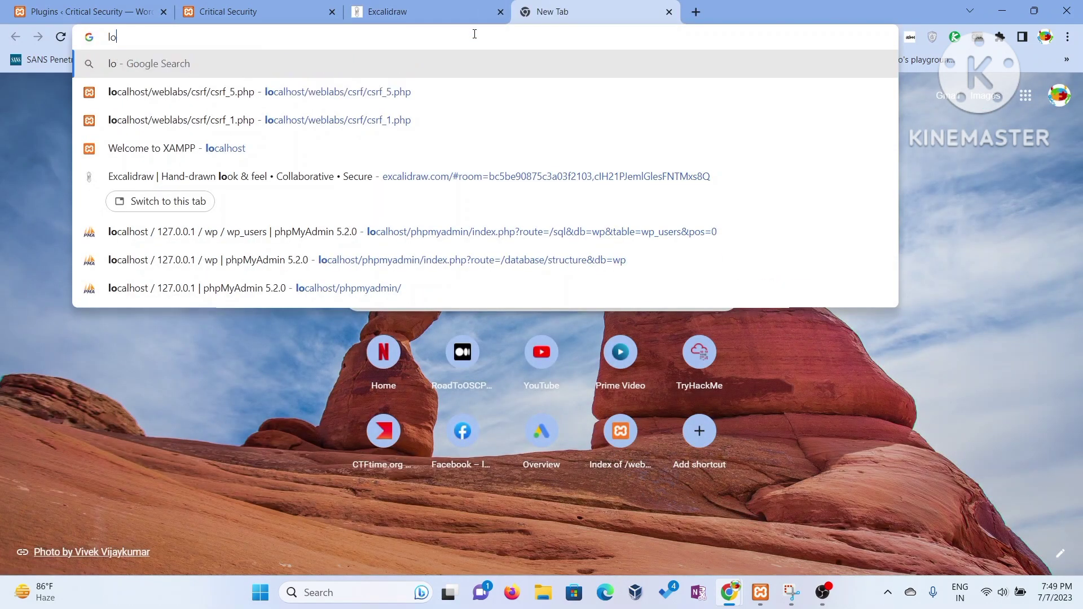
pyautogui.write('ocal')
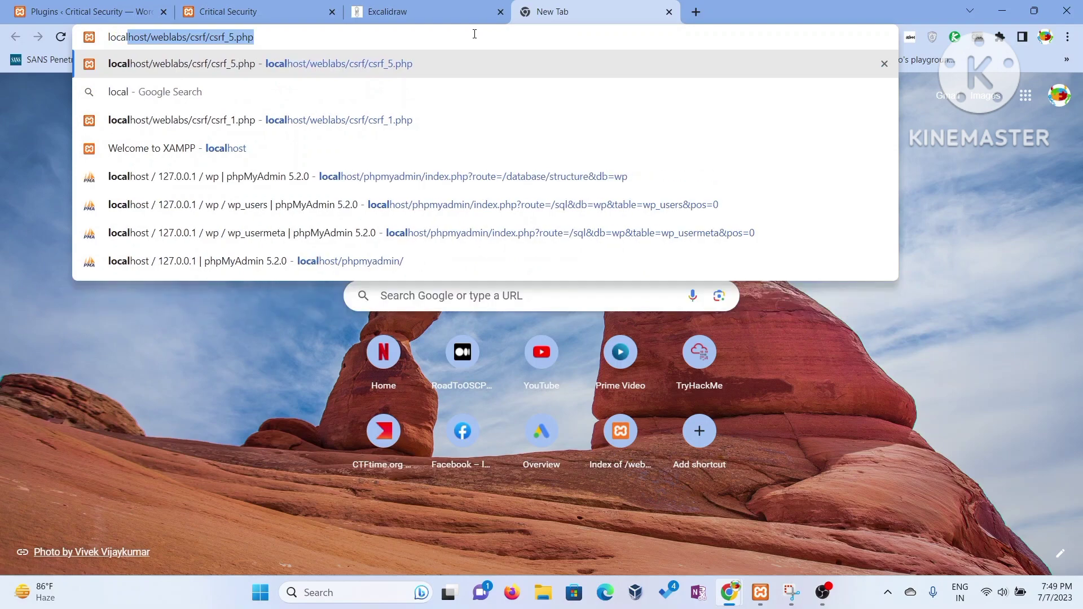
pyautogui.write('host/w')
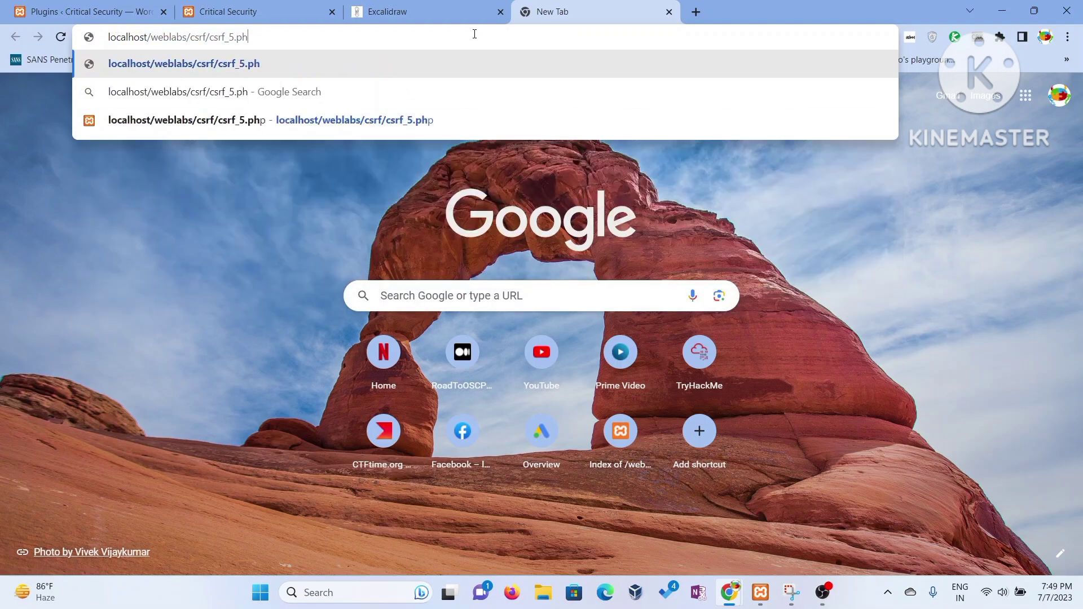
pyautogui.press('BackSpace')
pyautogui.write('w')
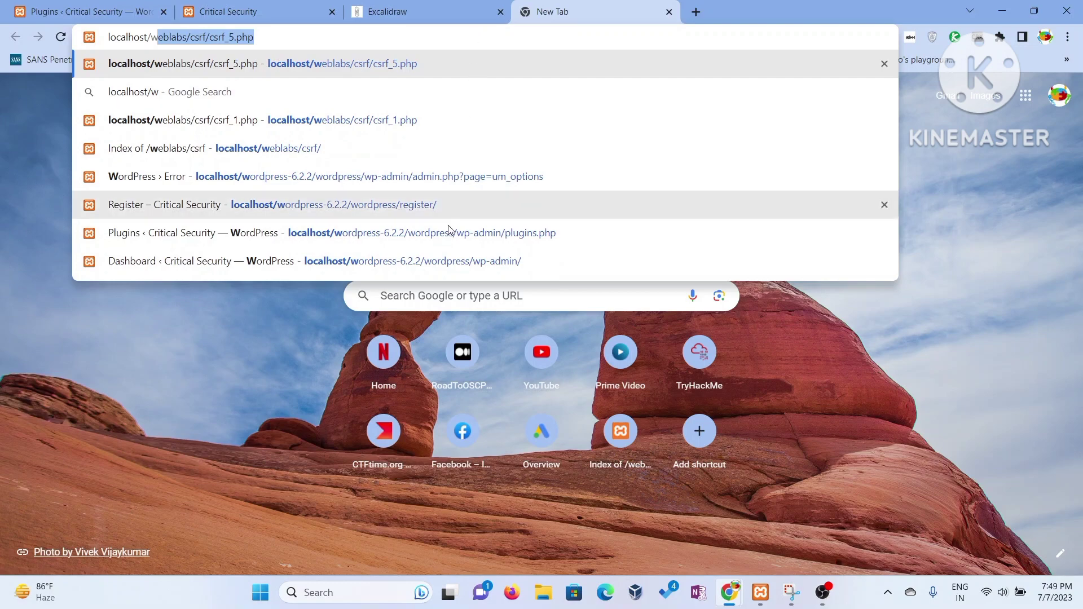
pyautogui.click(450, 260)
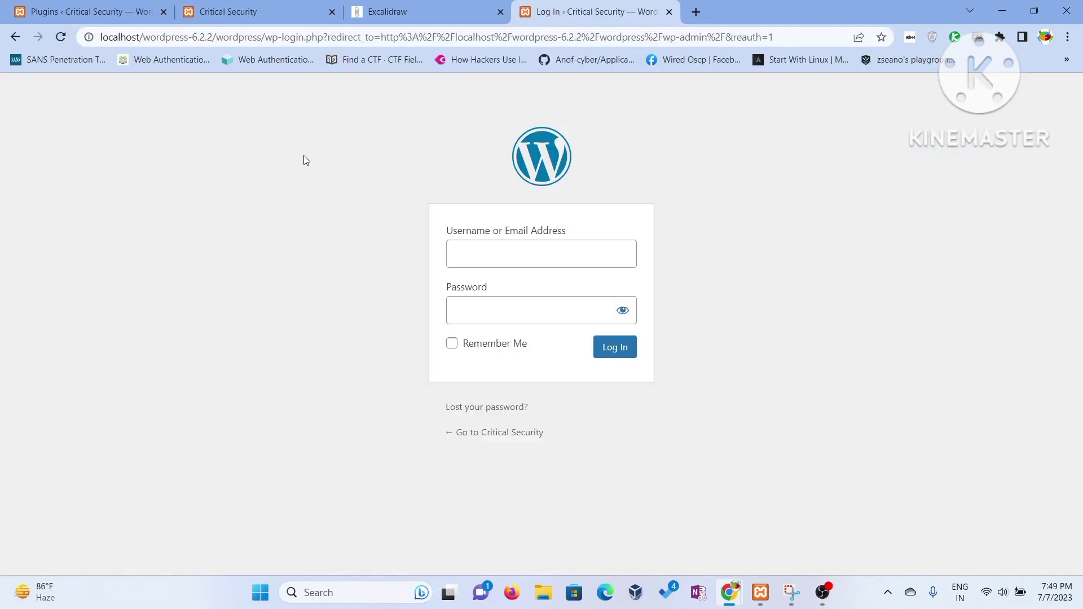
# - Log in with the saved administrator username and password, then go to Users
pyautogui.click(479, 247)
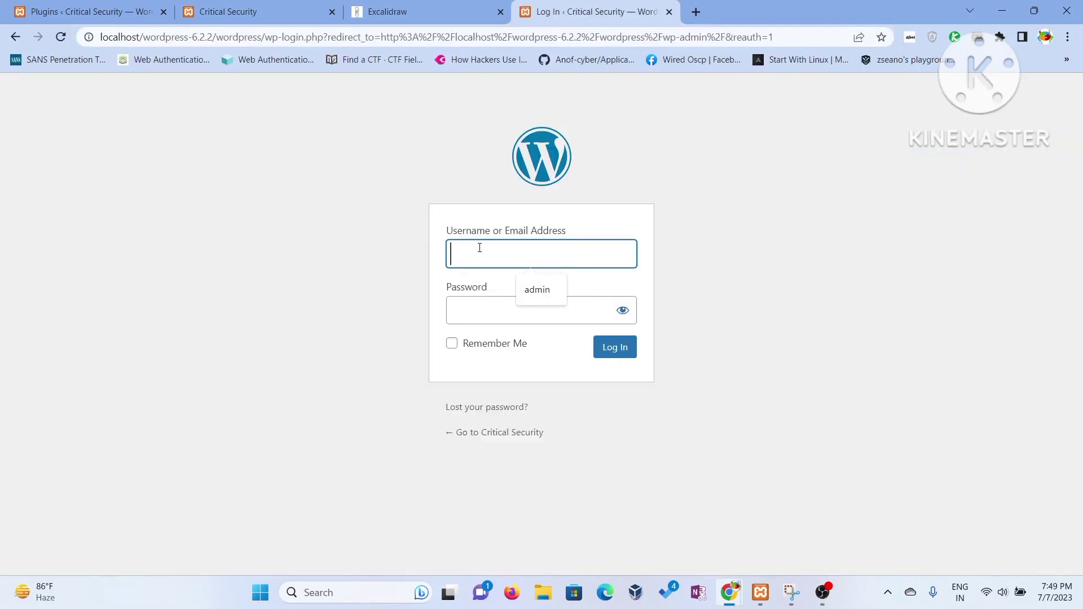
pyautogui.click(539, 291)
pyautogui.click(499, 304)
pyautogui.write('123456789')
pyautogui.press('Return')
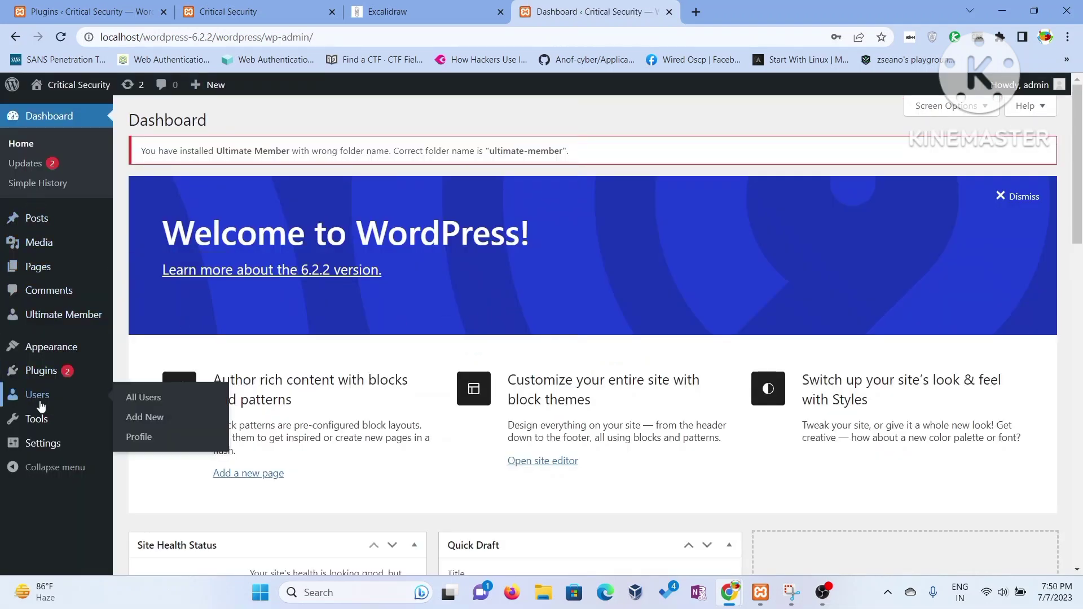
pyautogui.click(38, 401)
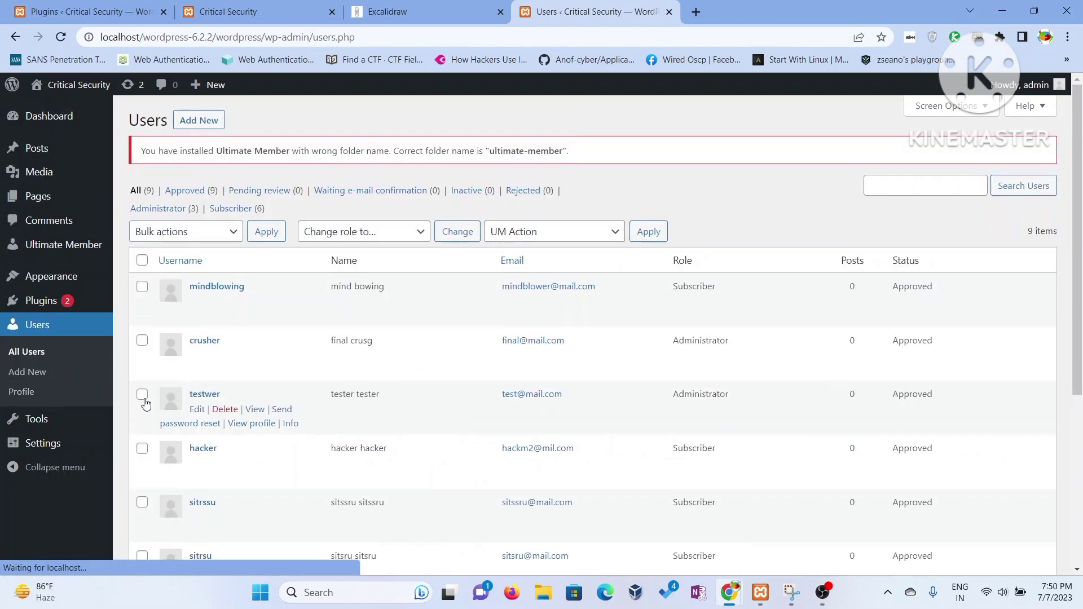
# - Find mindblowing in the users list, highlight its Subscriber role, and select the page address
pyautogui.scroll(-3, 271, 344)
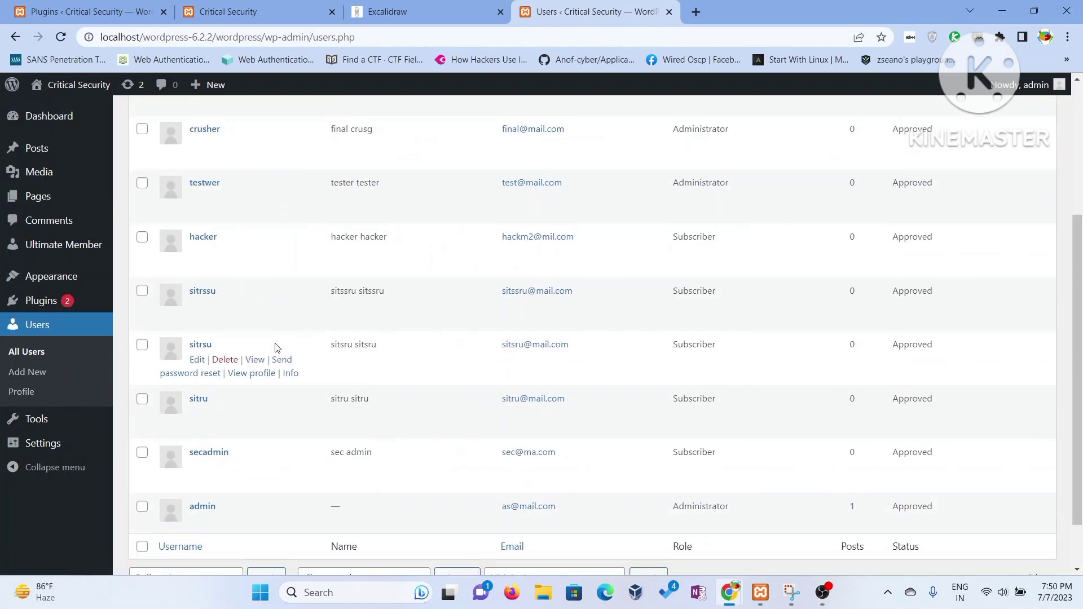
pyautogui.scroll(-1, 273, 346)
pyautogui.scroll(1, 276, 356)
pyautogui.scroll(4, 277, 361)
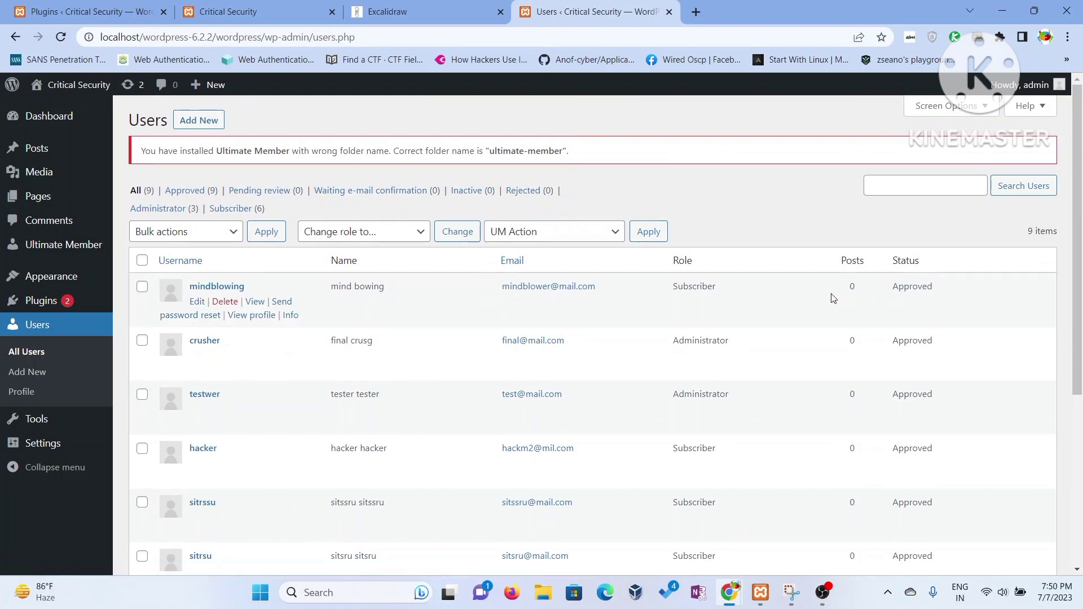
pyautogui.moveTo(672, 293); pyautogui.dragTo(715, 297)
pyautogui.scroll(-5, 646, 393)
pyautogui.scroll(4, 702, 296)
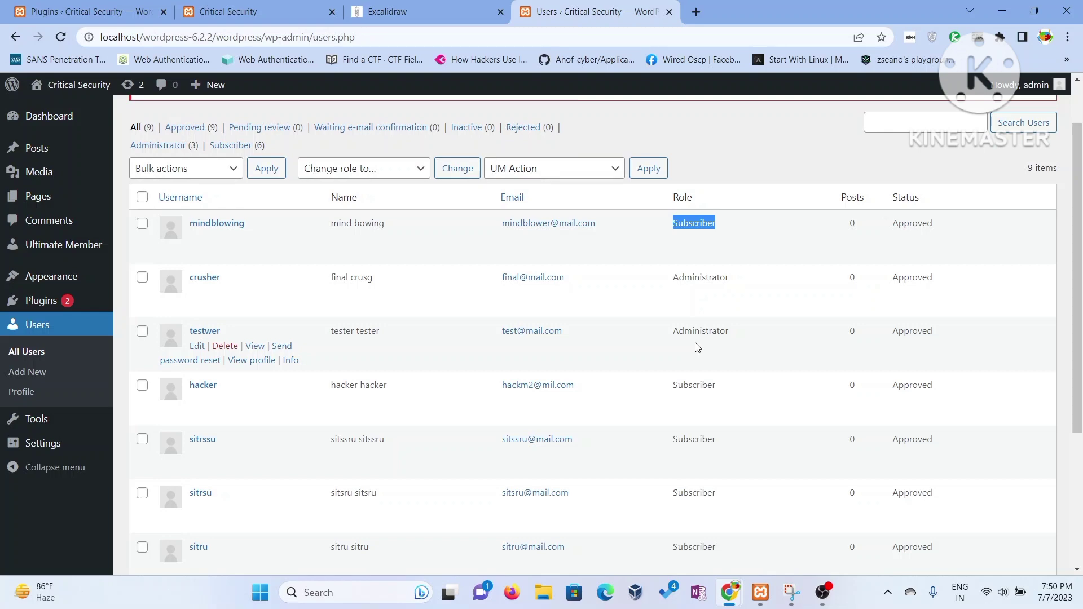
pyautogui.scroll(-4, 700, 349)
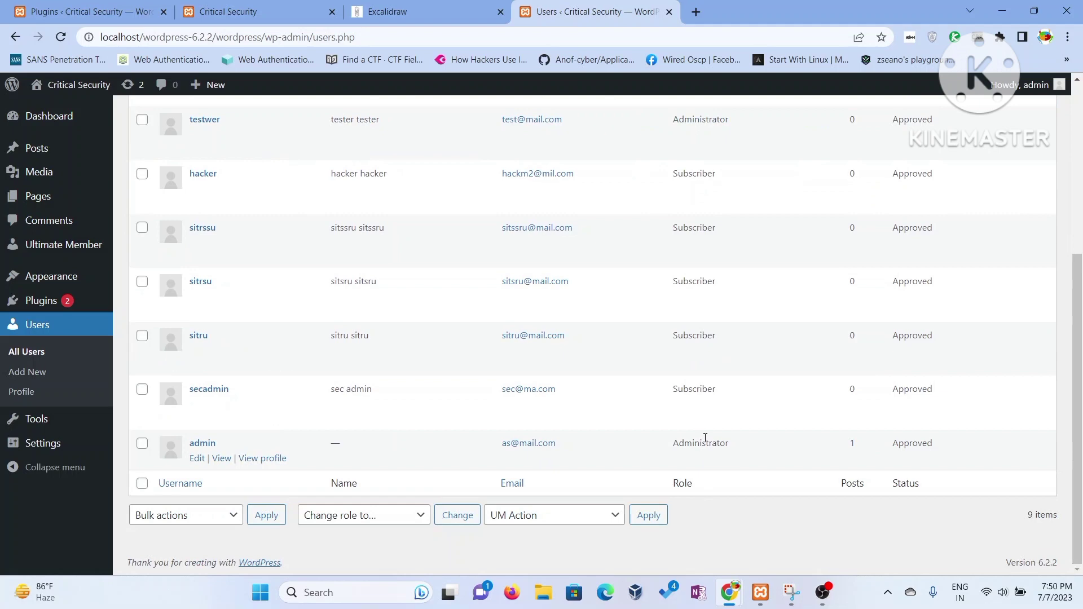
pyautogui.scroll(5, 705, 438)
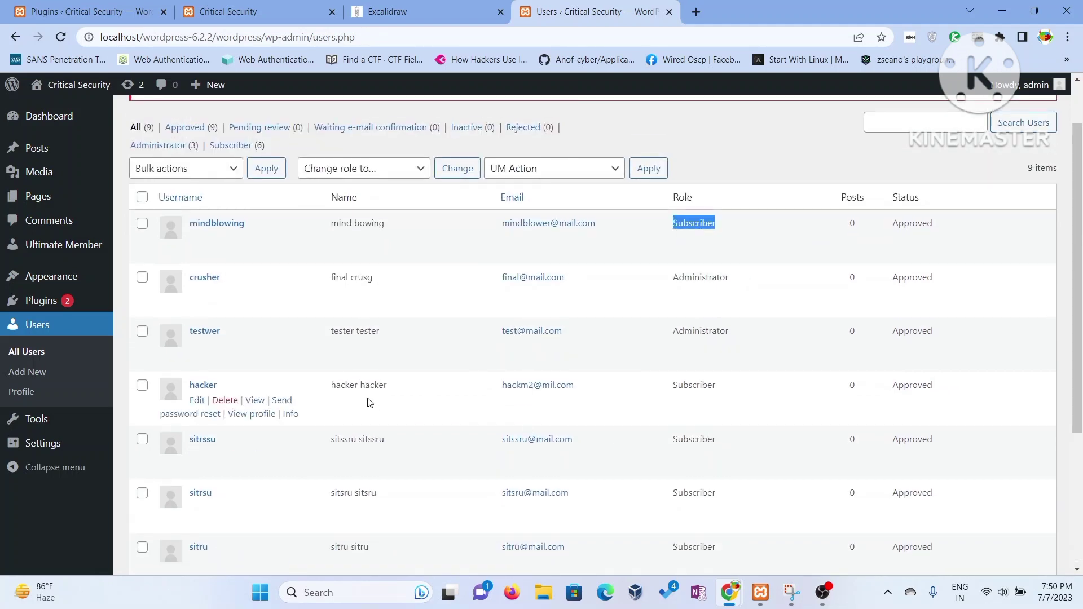
pyautogui.click(339, 37)
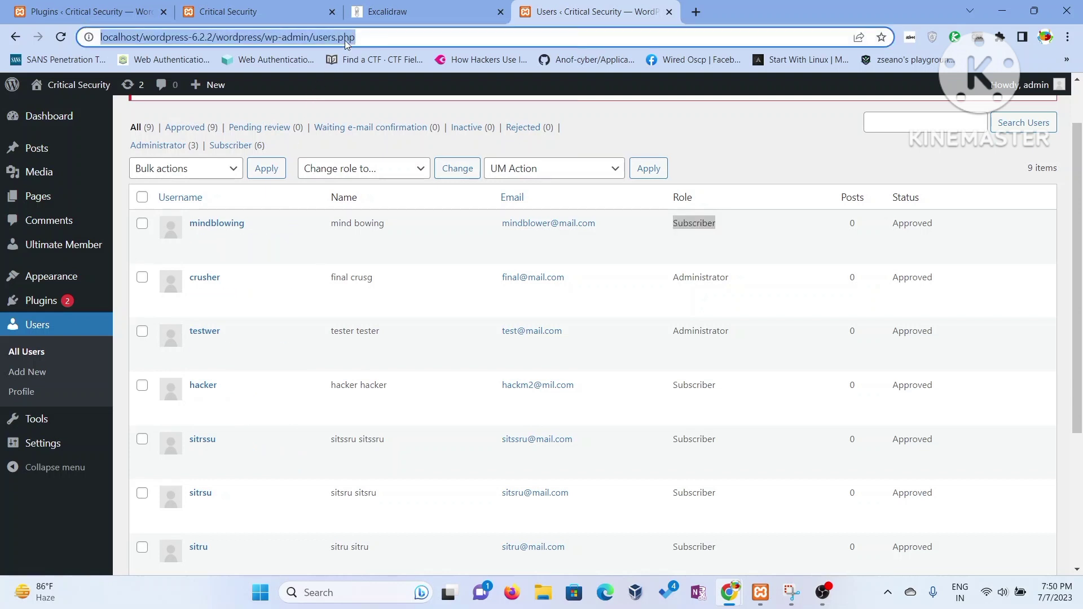
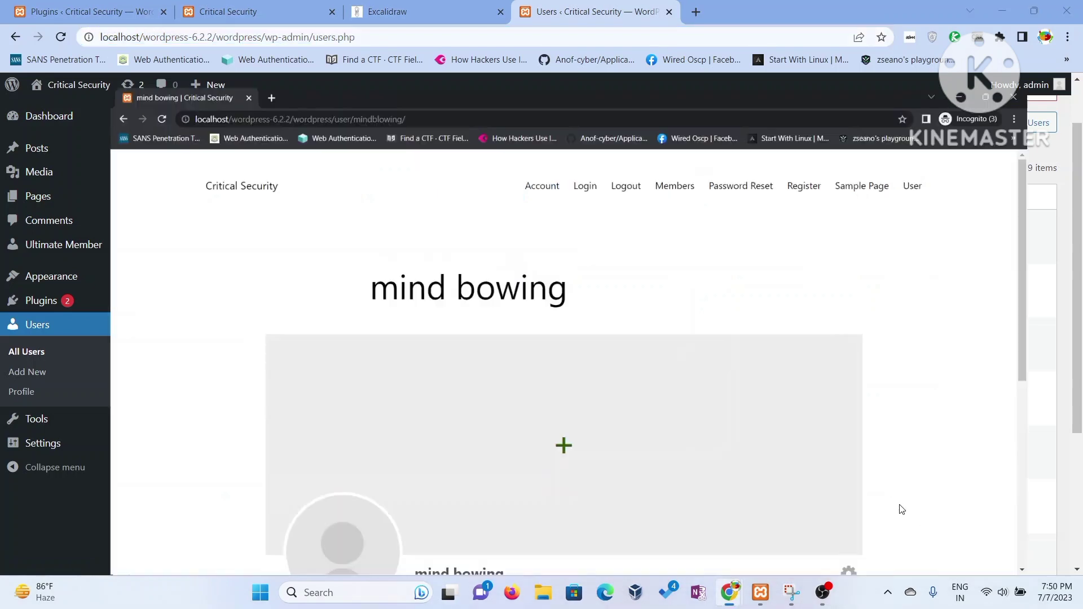
# - Open the copied local site address in a new incognito tab and load its wp-login.php page
pyautogui.click(190, 12)
pyautogui.rightClick(190, 34)
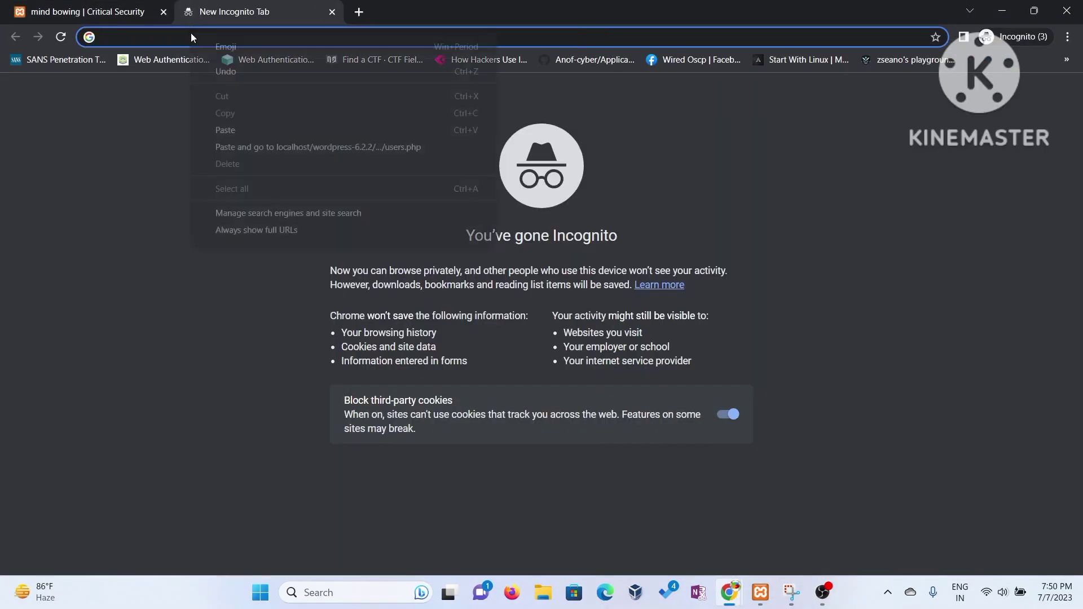
pyautogui.click(235, 134)
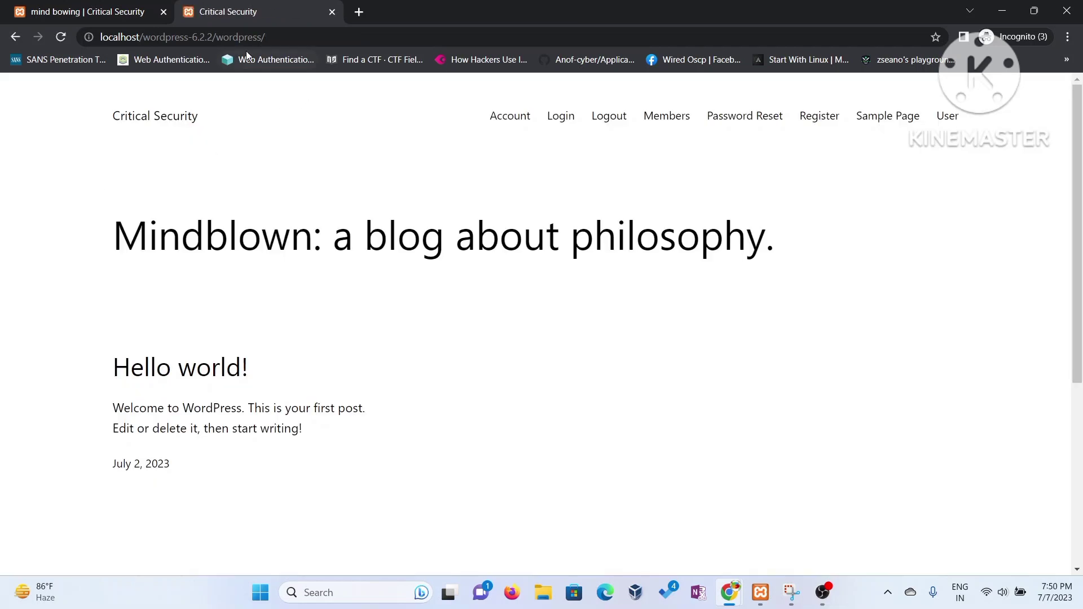
pyautogui.click(301, 36)
pyautogui.click(301, 37)
pyautogui.write('wp')
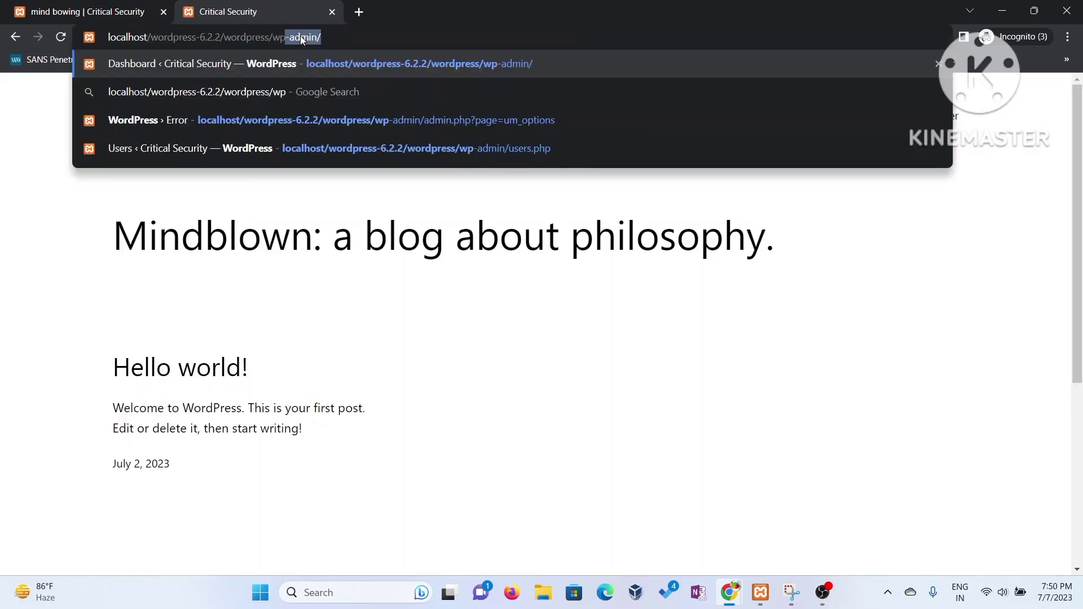
pyautogui.write('-login.php')
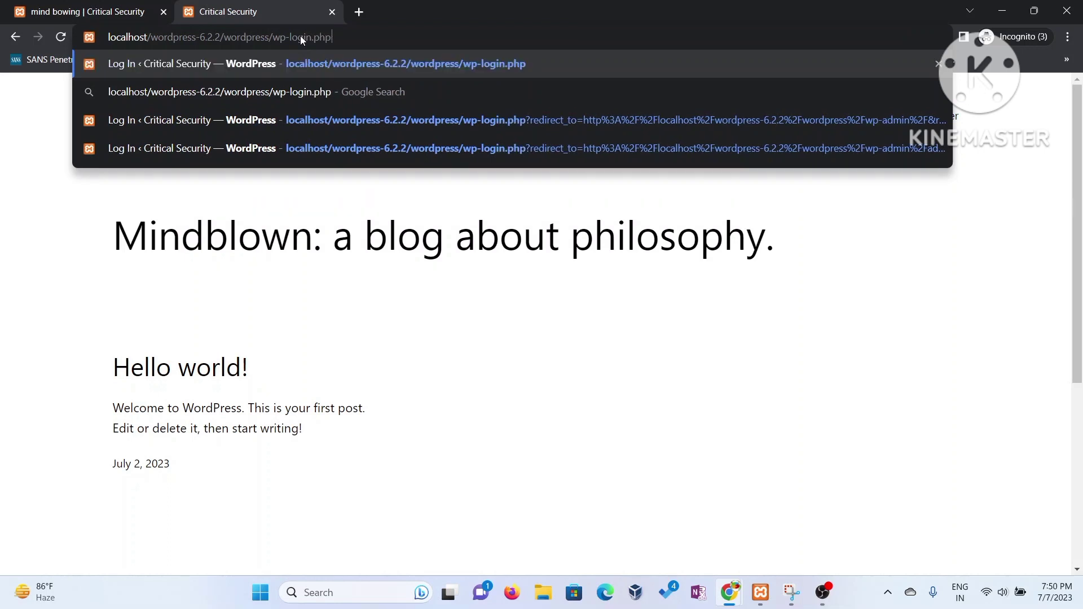
pyautogui.press('Return')
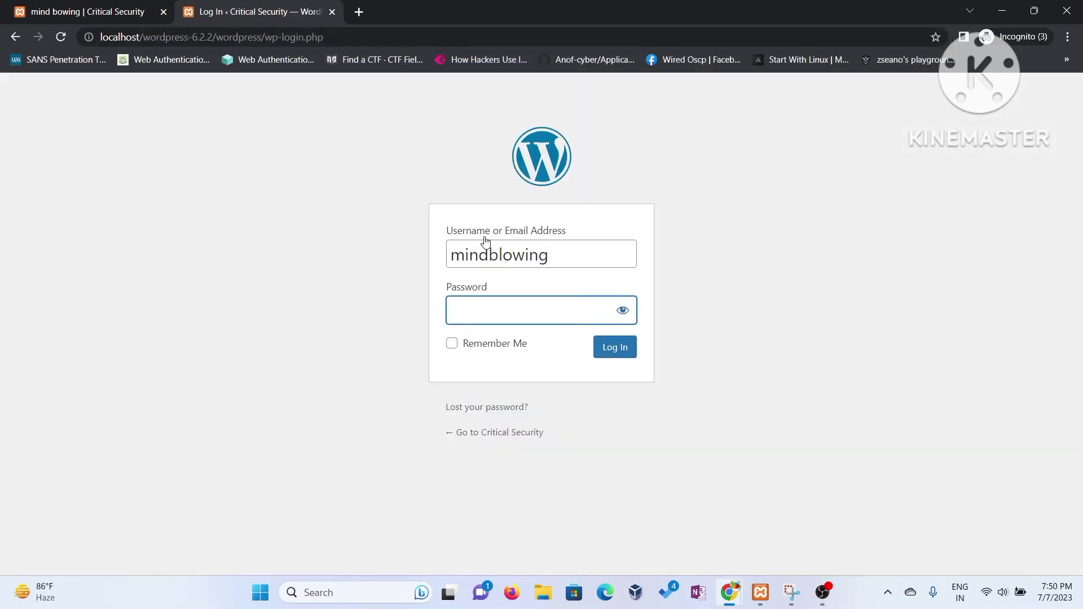
# - Log in as the subscriber with its password, look over the blog homepage, then log out
pyautogui.write('••••••••••')
pyautogui.click(610, 355)
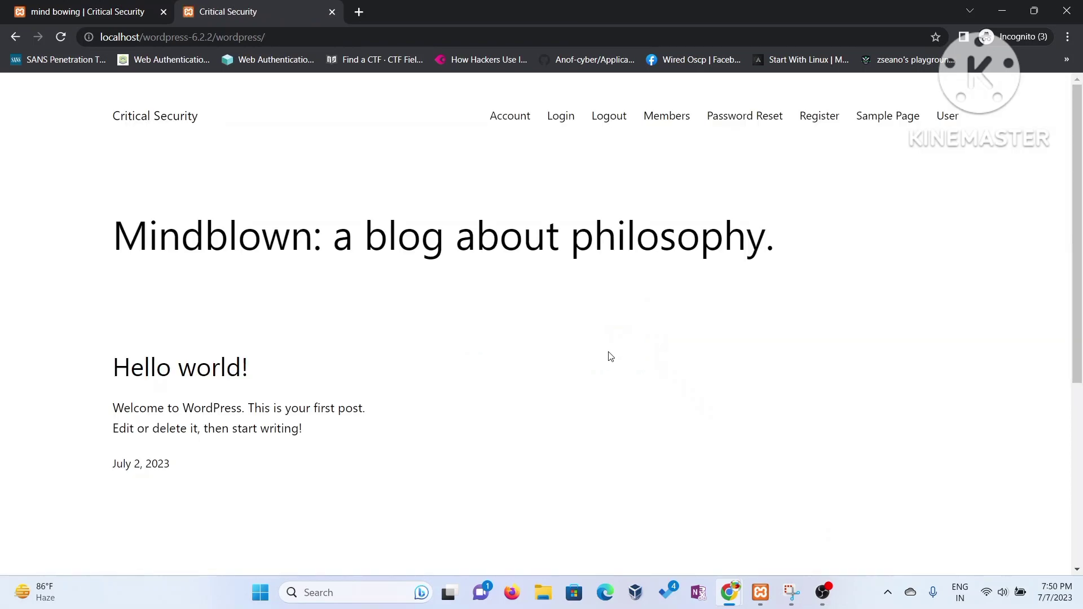
pyautogui.scroll(-4, 511, 361)
pyautogui.scroll(2, 508, 365)
pyautogui.scroll(-1, 510, 366)
pyautogui.scroll(2, 510, 366)
pyautogui.click(611, 123)
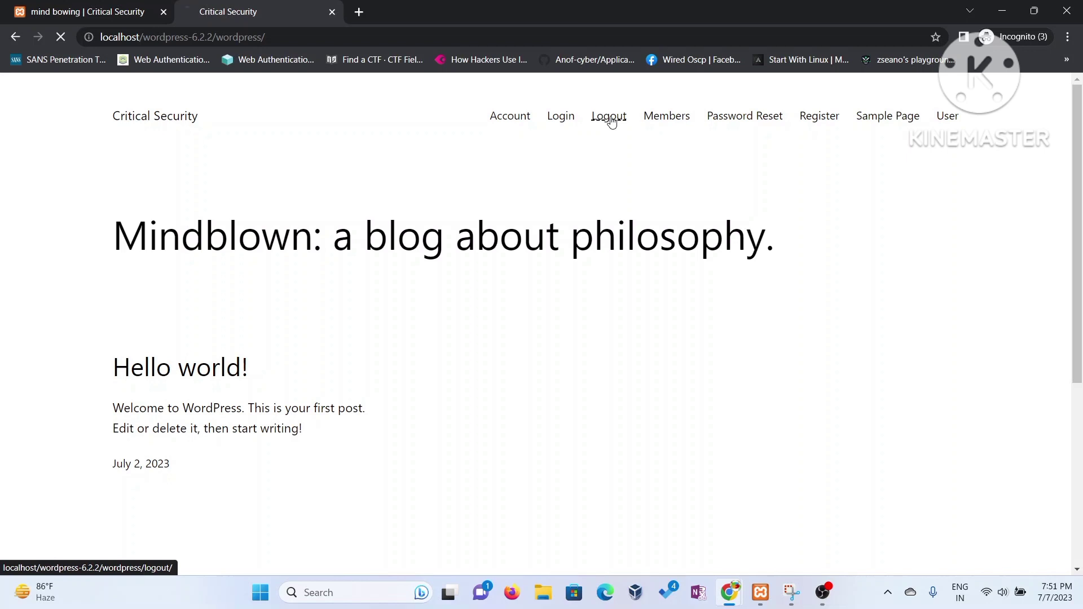
# - Load the site's wp-login.php page again
pyautogui.click(331, 35)
pyautogui.click(341, 36)
pyautogui.write('w')
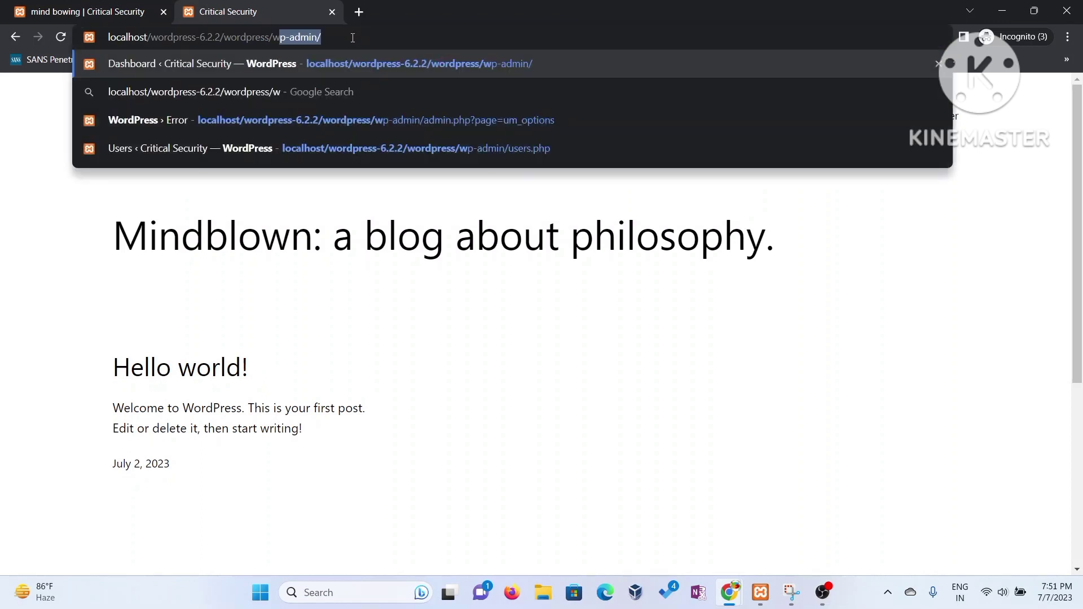
pyautogui.write('p-login')
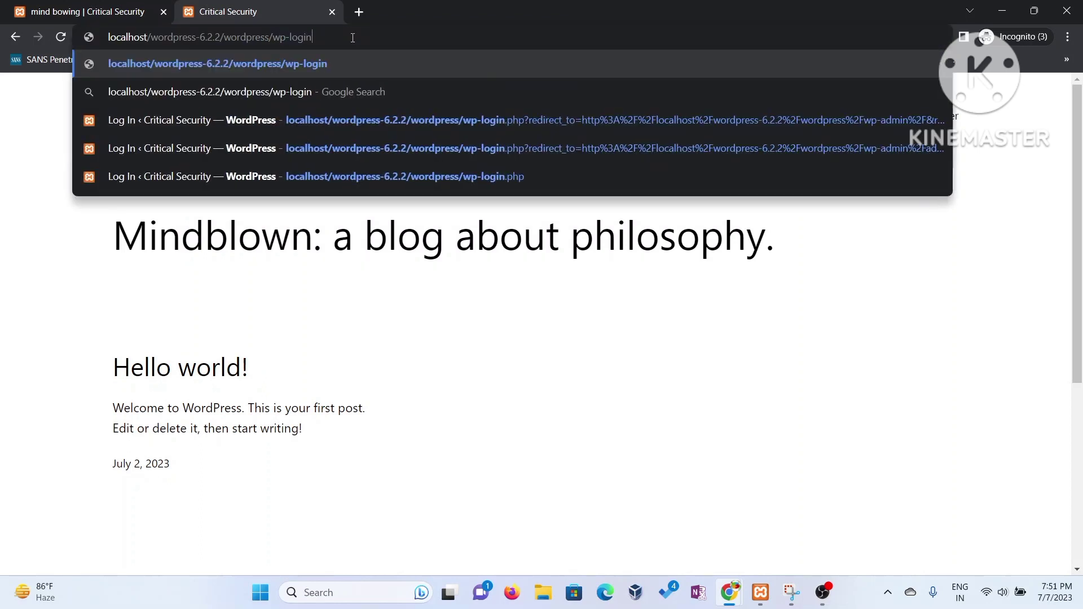
pyautogui.write('.php')
pyautogui.press('Return')
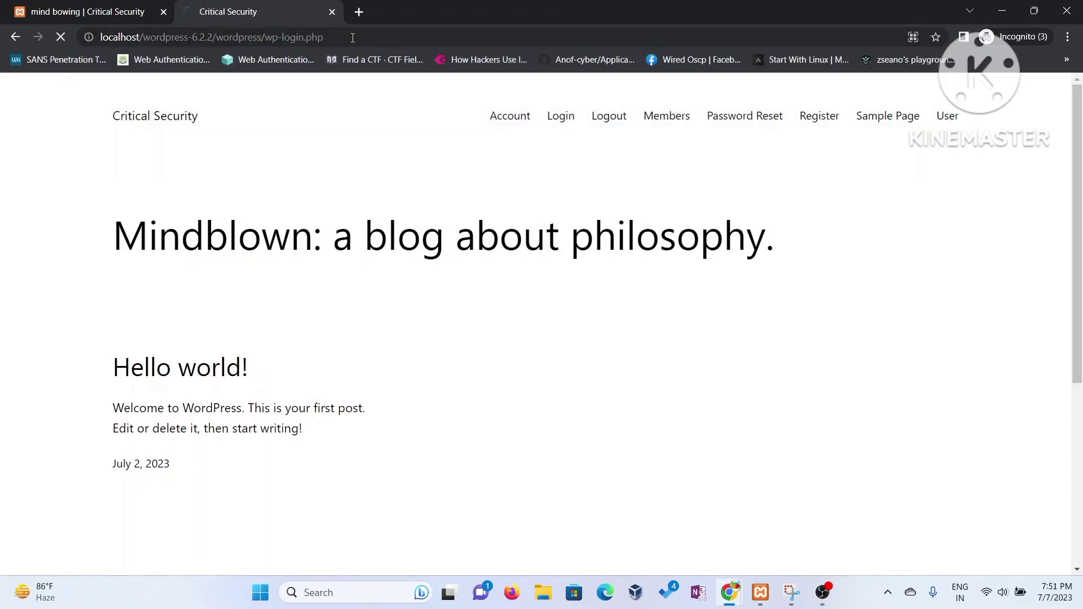
# - Sign in with the saved administrator username and the admin password
pyautogui.click(476, 253)
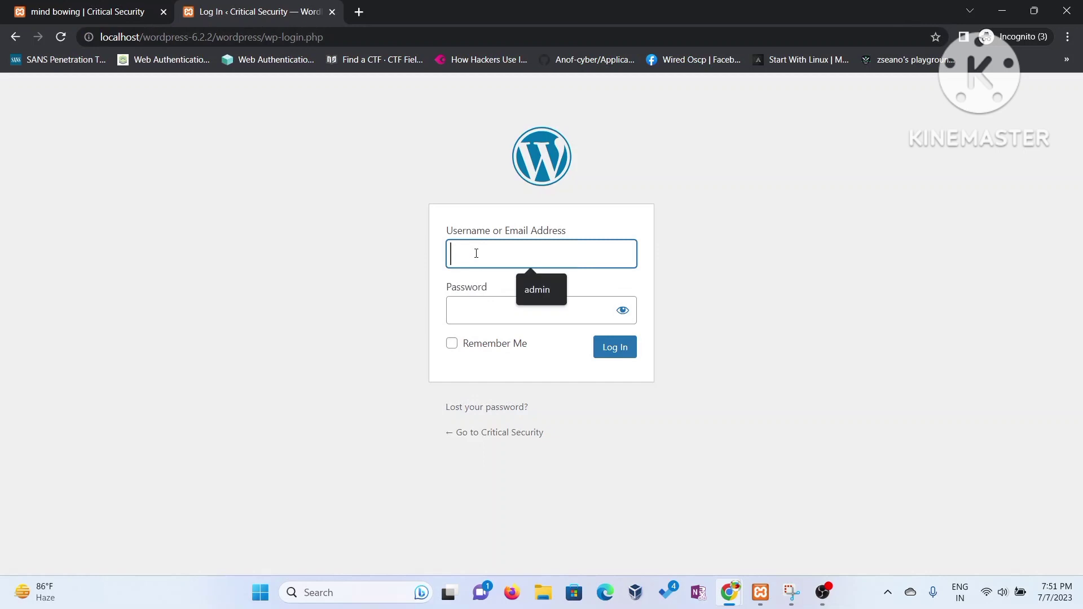
pyautogui.click(533, 288)
pyautogui.click(510, 310)
pyautogui.write('•••••••')
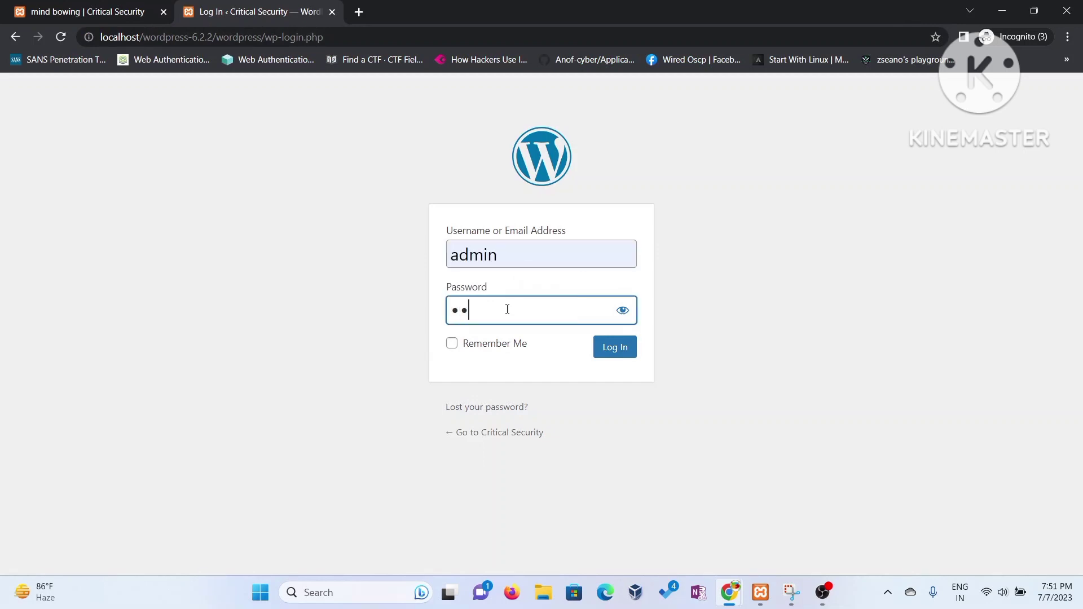
pyautogui.write('••')
pyautogui.press('Return')
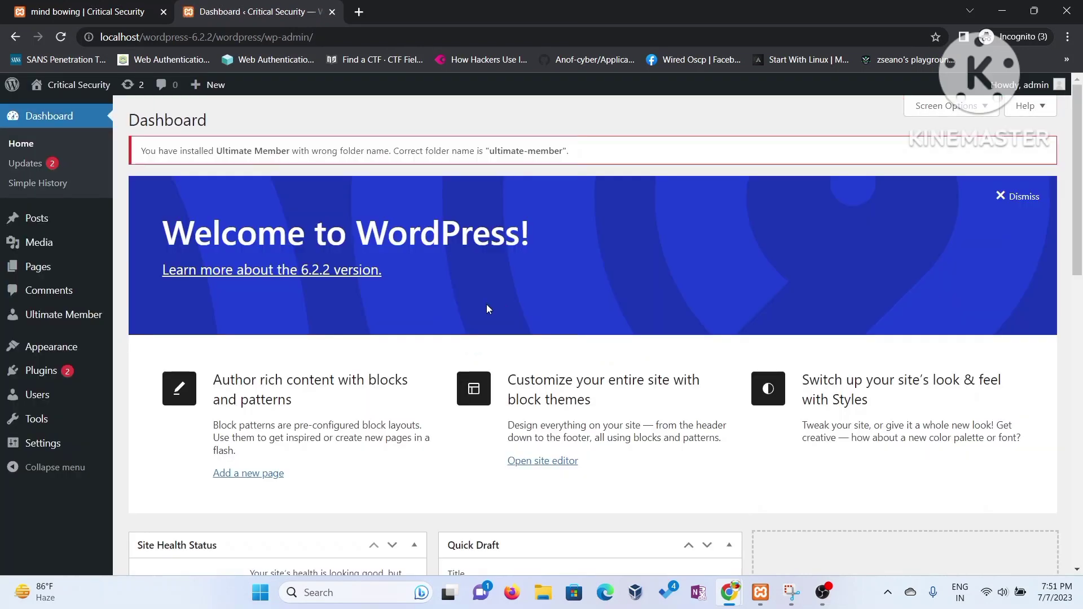
# - Log the admin out and enter username 'mindblowing' on the login page, ready for the password
pyautogui.moveTo(1035, 85)
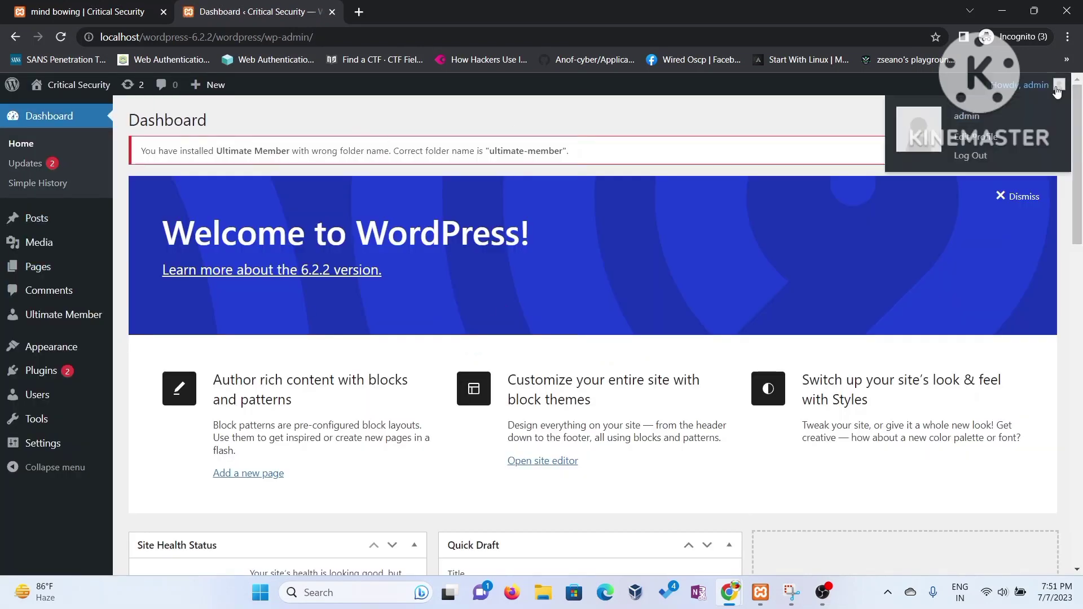
pyautogui.click(977, 160)
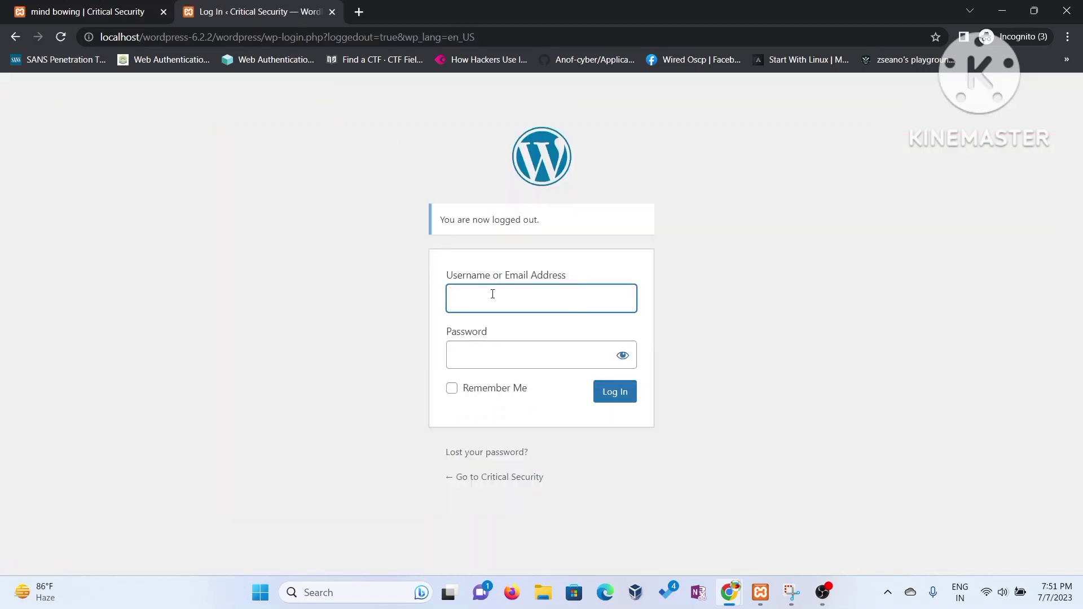
pyautogui.click(493, 294)
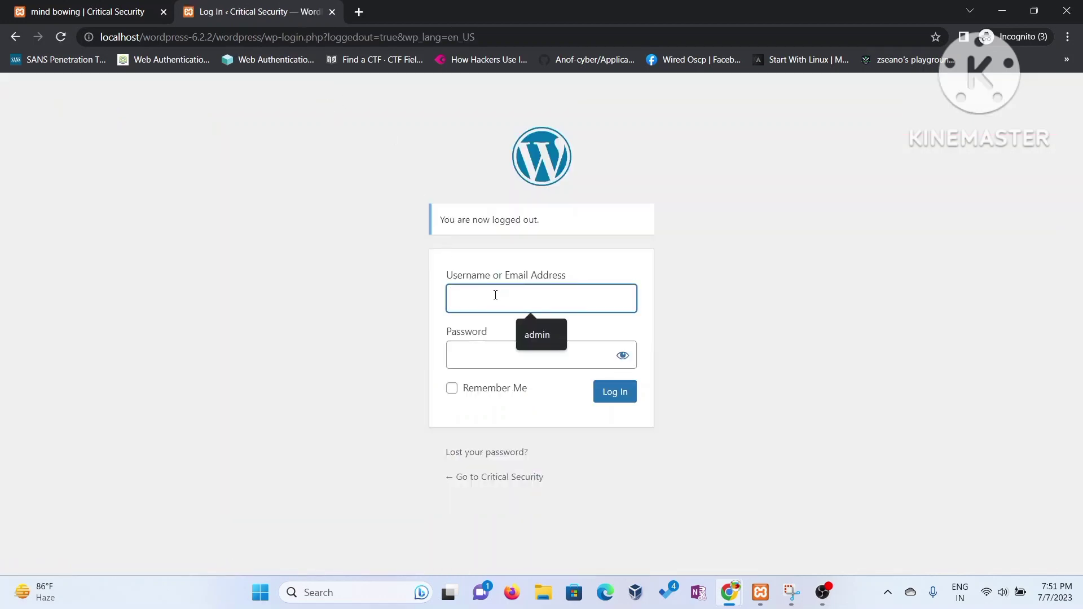
pyautogui.write('mindb')
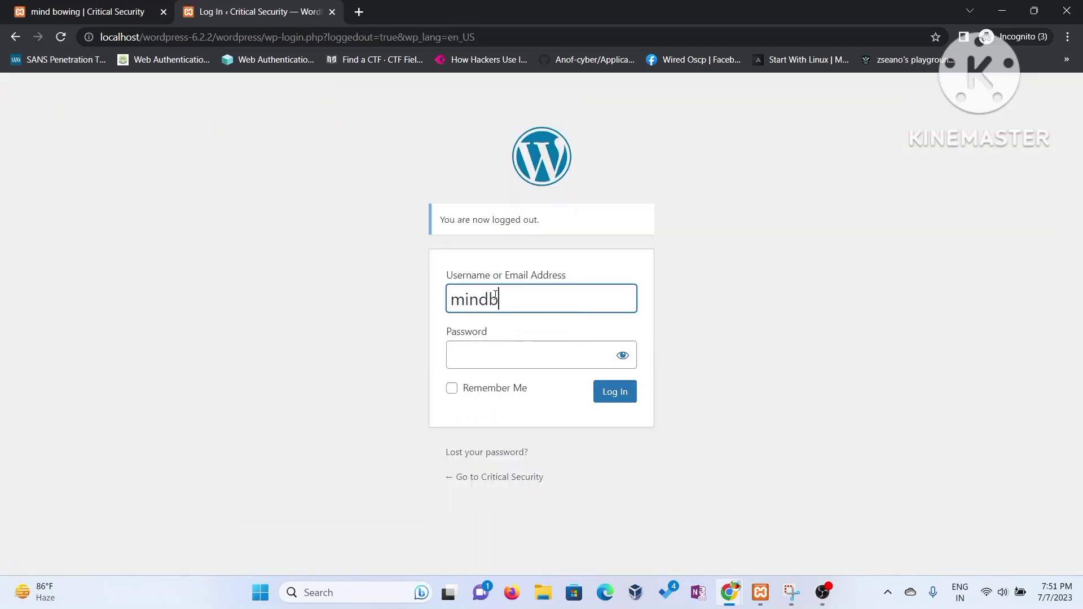
pyautogui.write('lowing')
pyautogui.press('Tab')
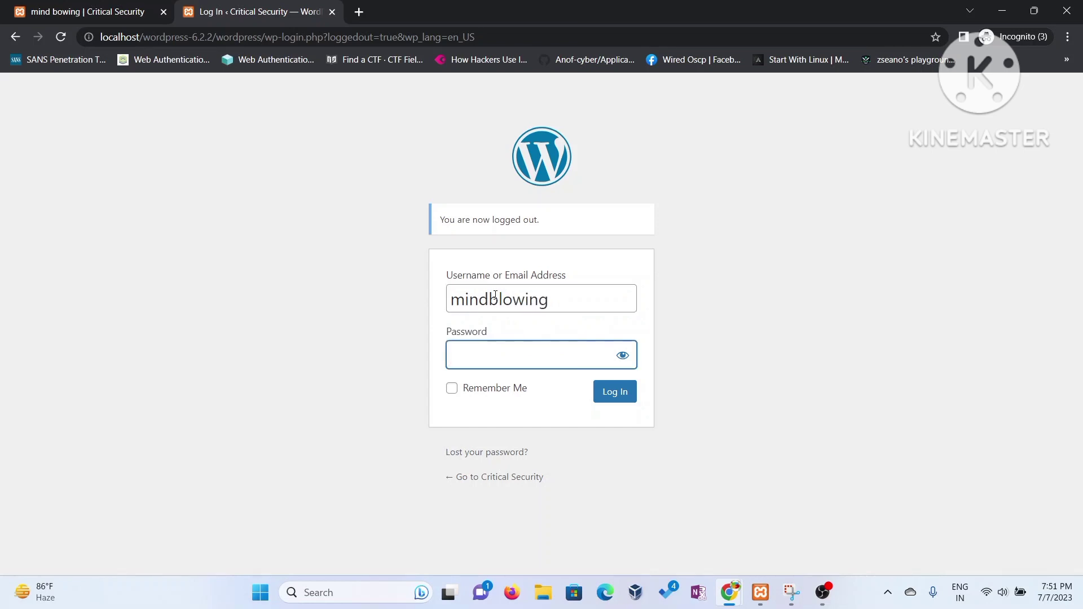
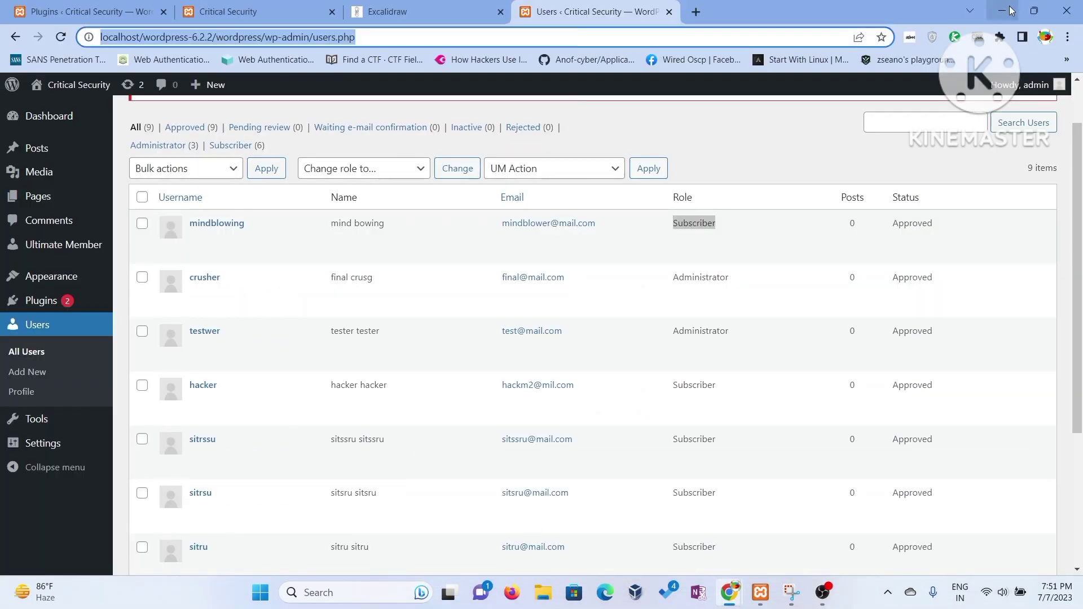
# - In the incognito window, enter the subscriber account's password in the WordPress login form and log in
pyautogui.click(1011, 11)
pyautogui.write('1234567890')
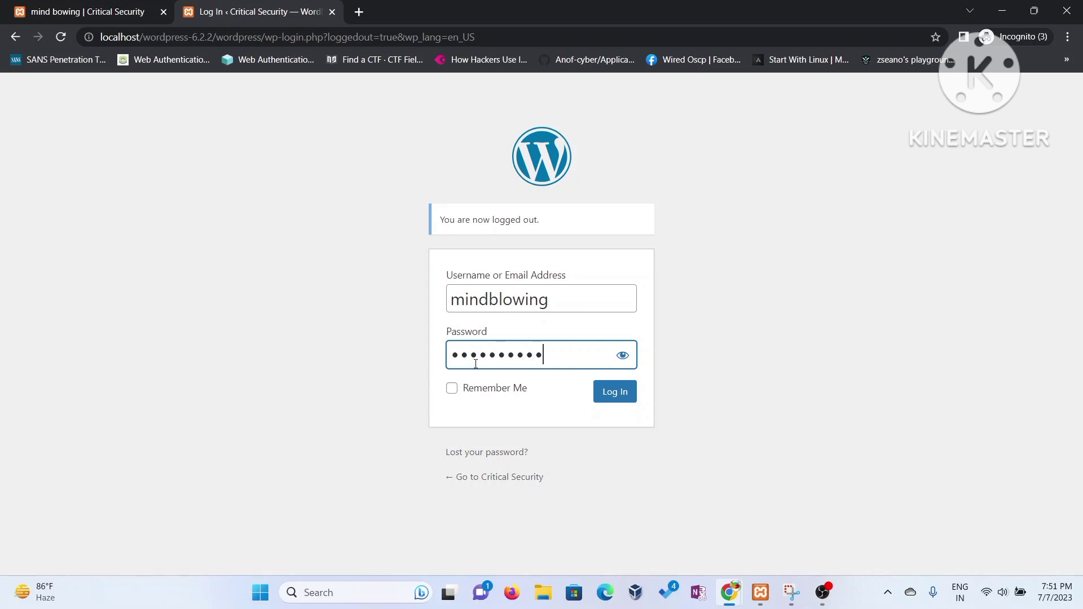
pyautogui.click(613, 398)
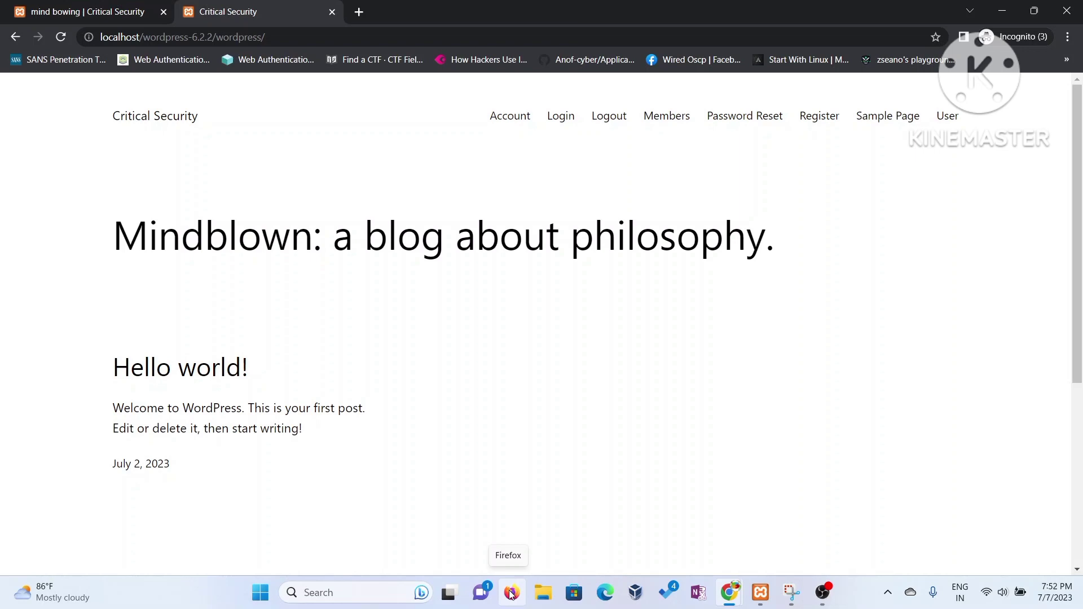
# - Bring OBS Studio to the front once the Critical Security home page loads with a Logout link
pyautogui.click(823, 593)
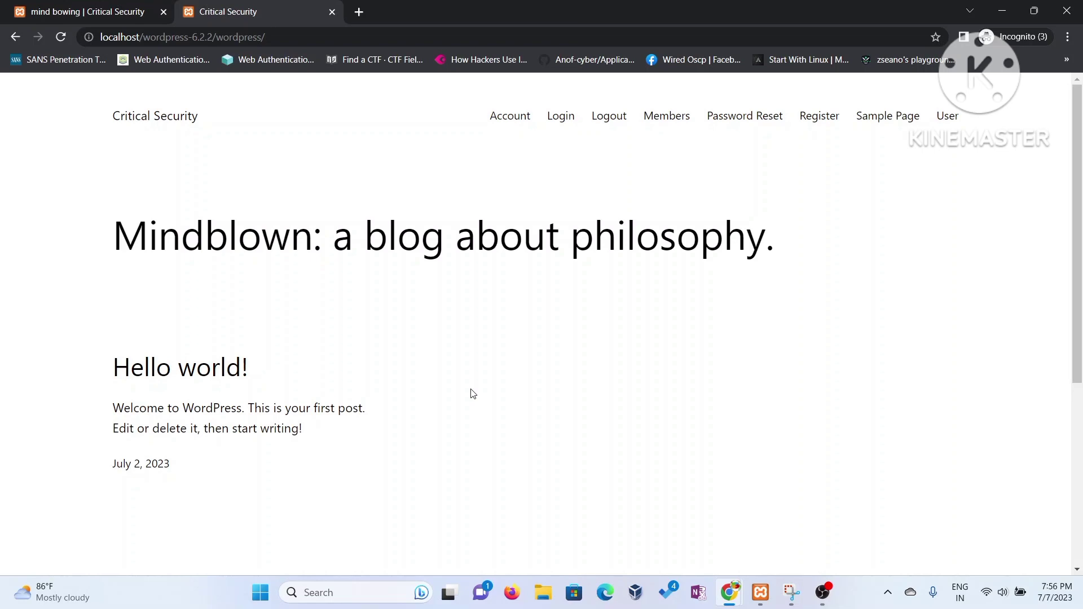
pyautogui.moveTo(731, 578)
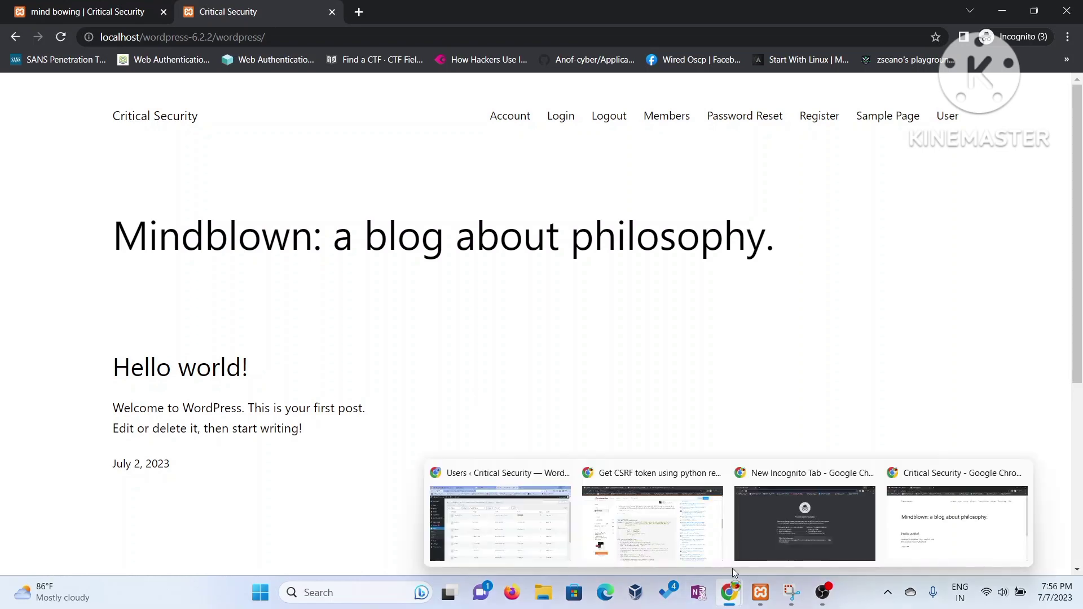
pyautogui.click(552, 536)
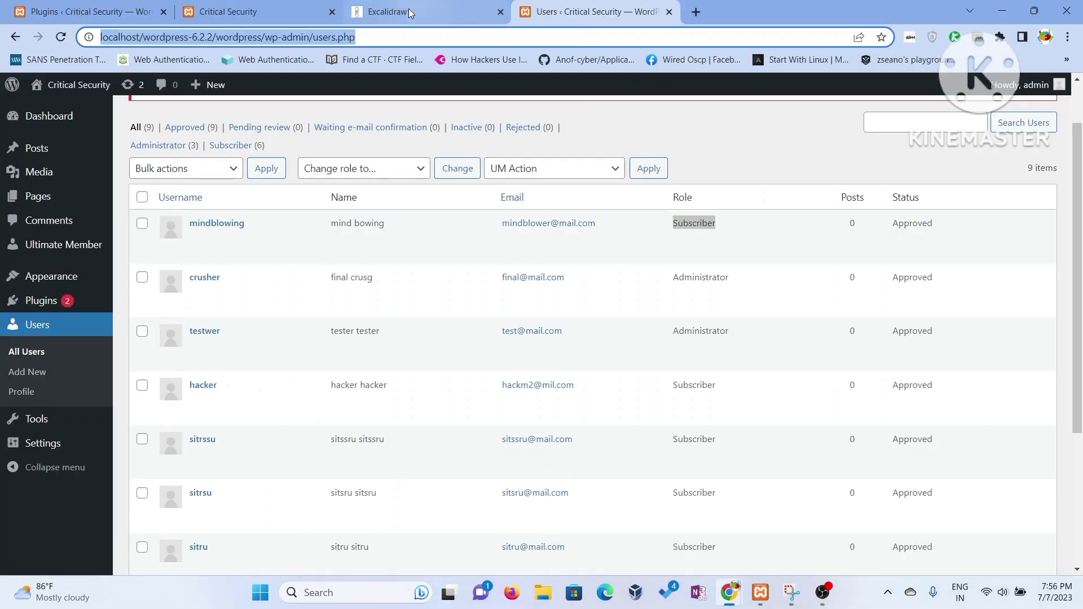
pyautogui.click(426, 9)
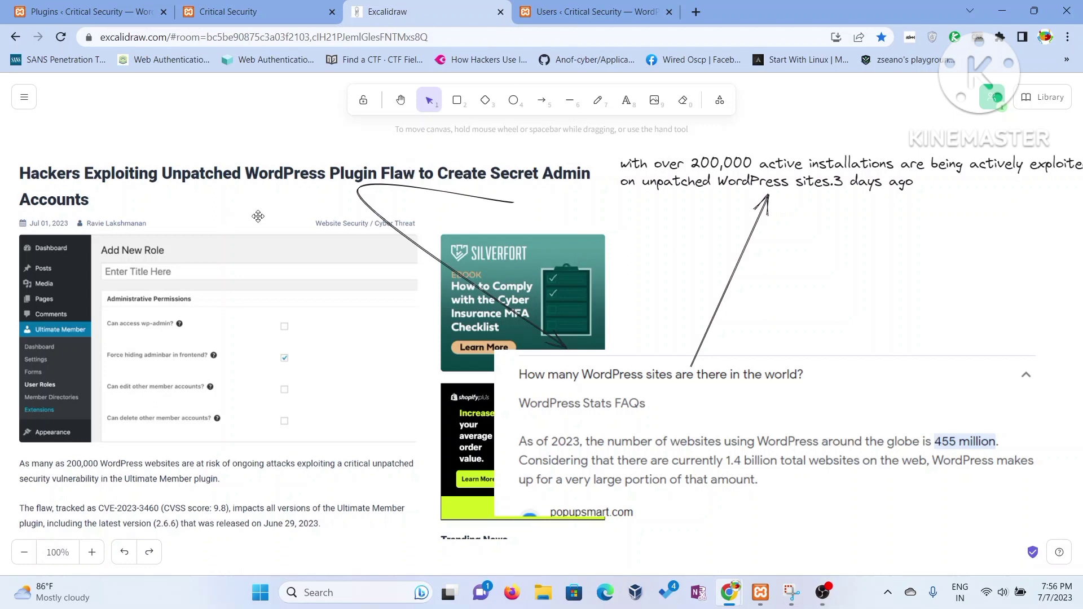
pyautogui.click(1002, 10)
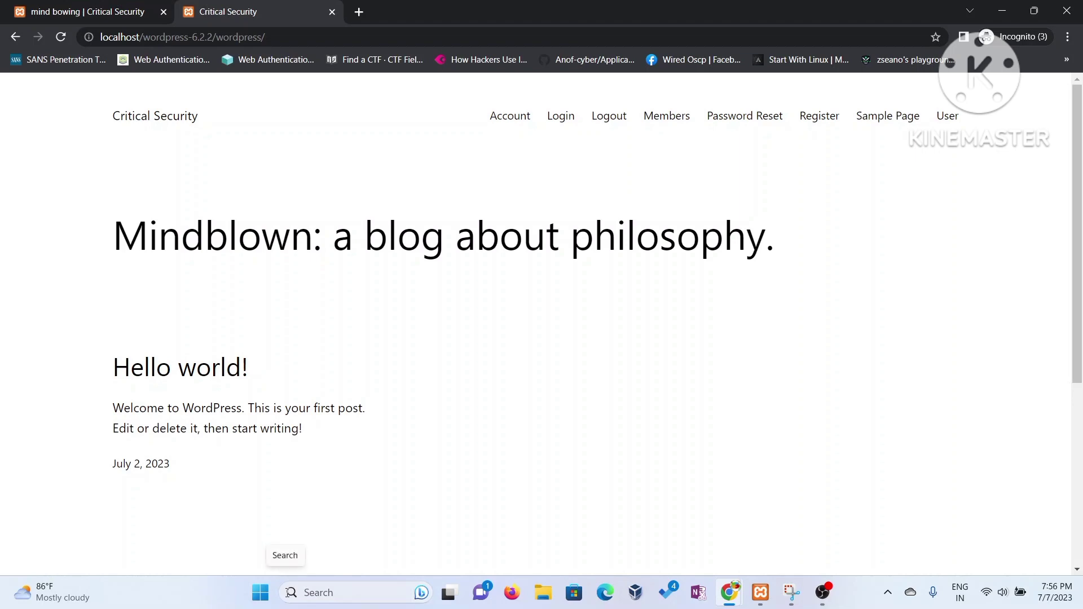
# - Launch a Command Prompt with cmd from the Run dialog
pyautogui.press('super+r')
pyautogui.write('cm')
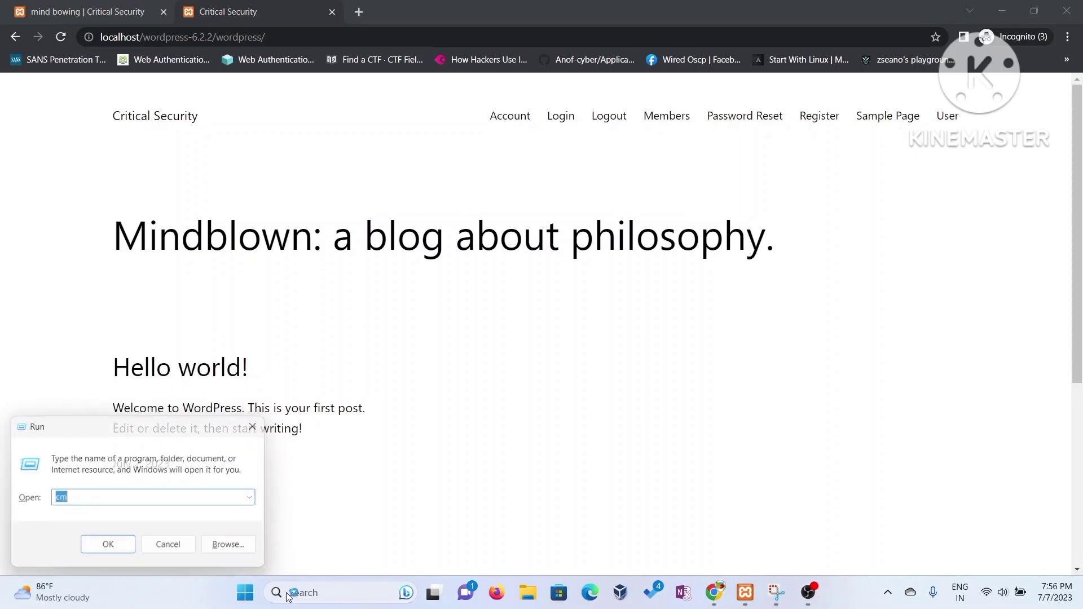
pyautogui.press('Return')
pyautogui.press('Return')
pyautogui.write('cmd')
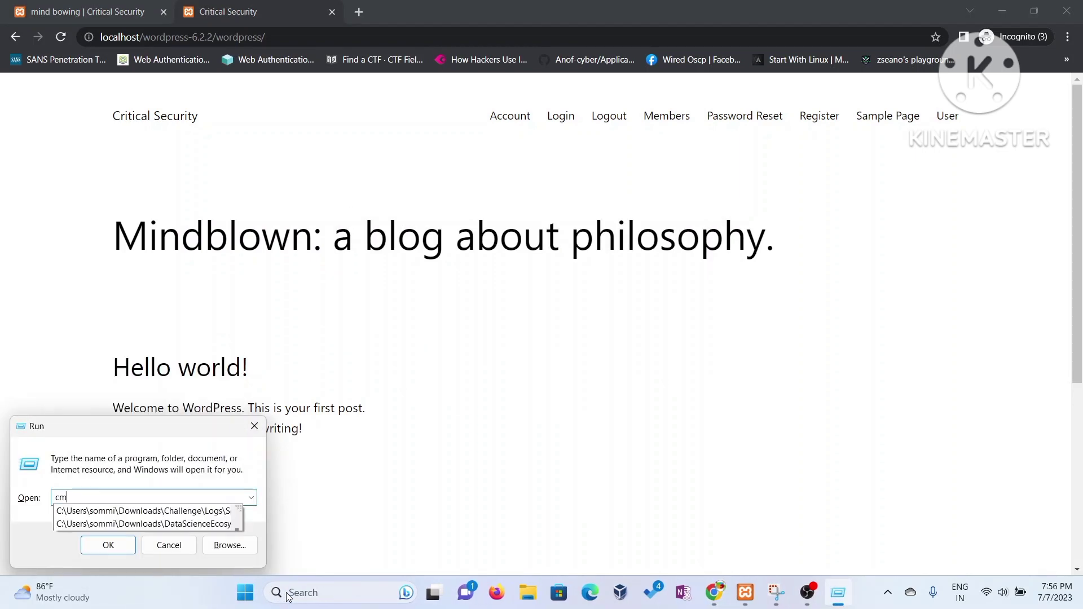
pyautogui.press('Return')
# - Change the prompt's directory into the OneDrive folder
pyautogui.write('cd De')
pyautogui.press('BackSpace')
pyautogui.press('BackSpace')
pyautogui.write('on')
pyautogui.press('BackSpace')
pyautogui.write('ne')
pyautogui.press('Tab')
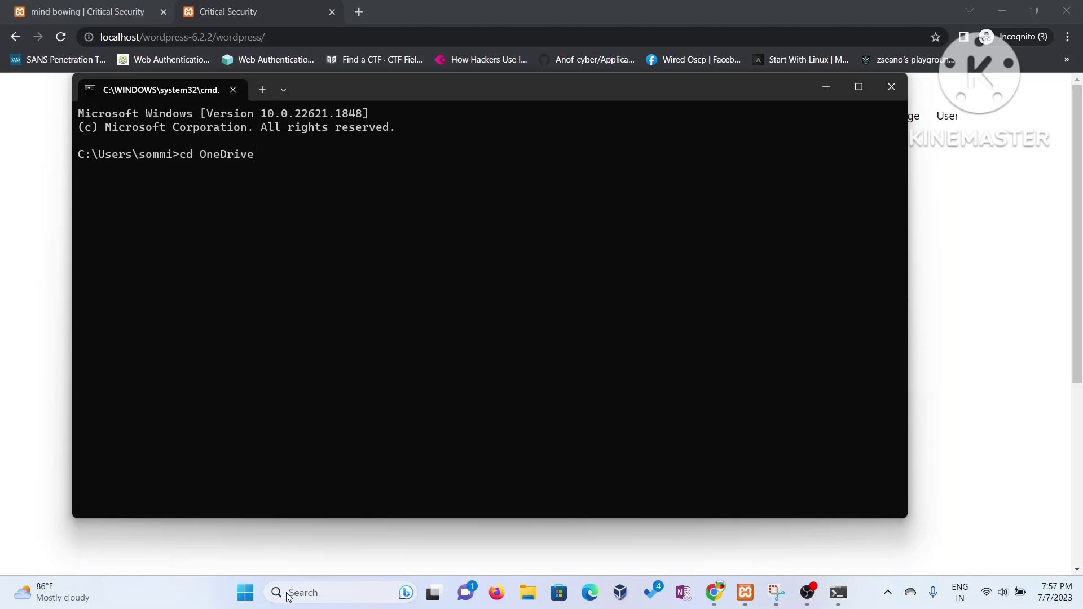
pyautogui.press('Return')
# - Move into the Desktop folder and start typing wordpress_exploit_scanner.exe at the prompt
pyautogui.write('cd de')
pyautogui.press('Tab')
pyautogui.press('Return')
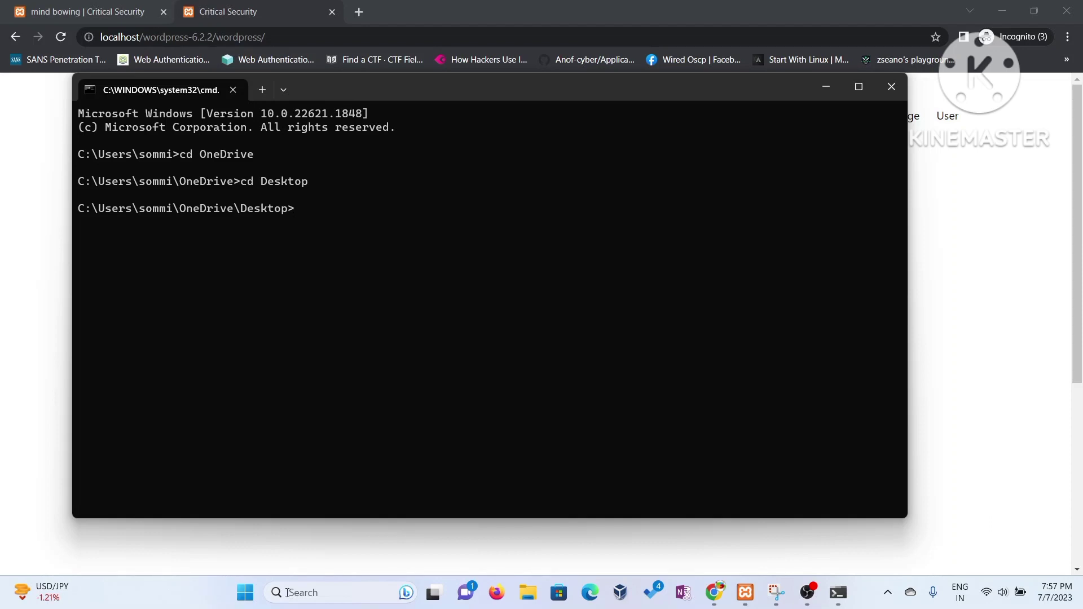
pyautogui.write('wi')
pyautogui.press('BackSpace')
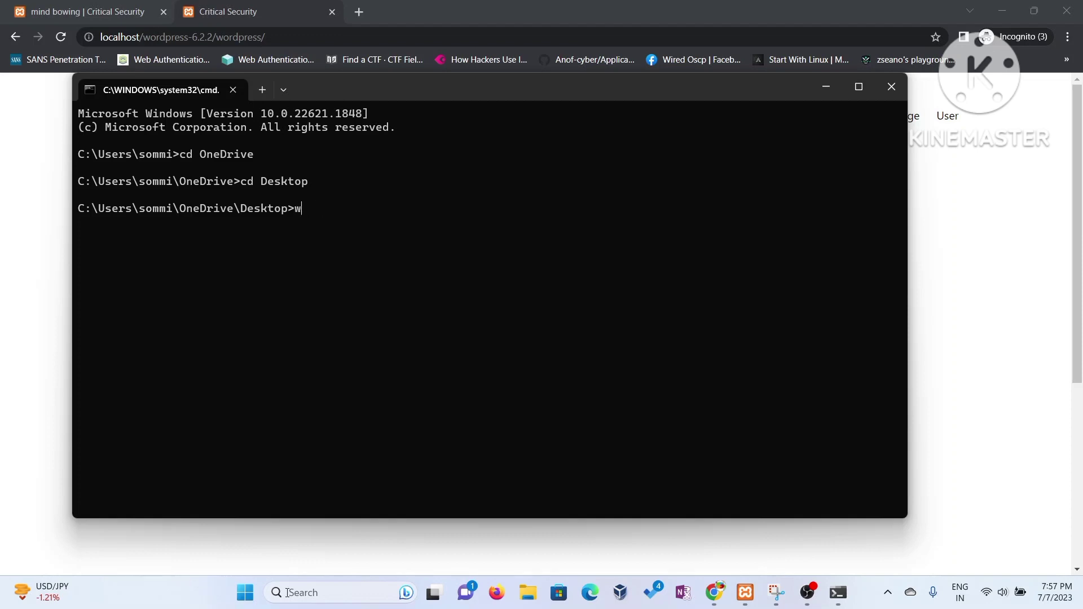
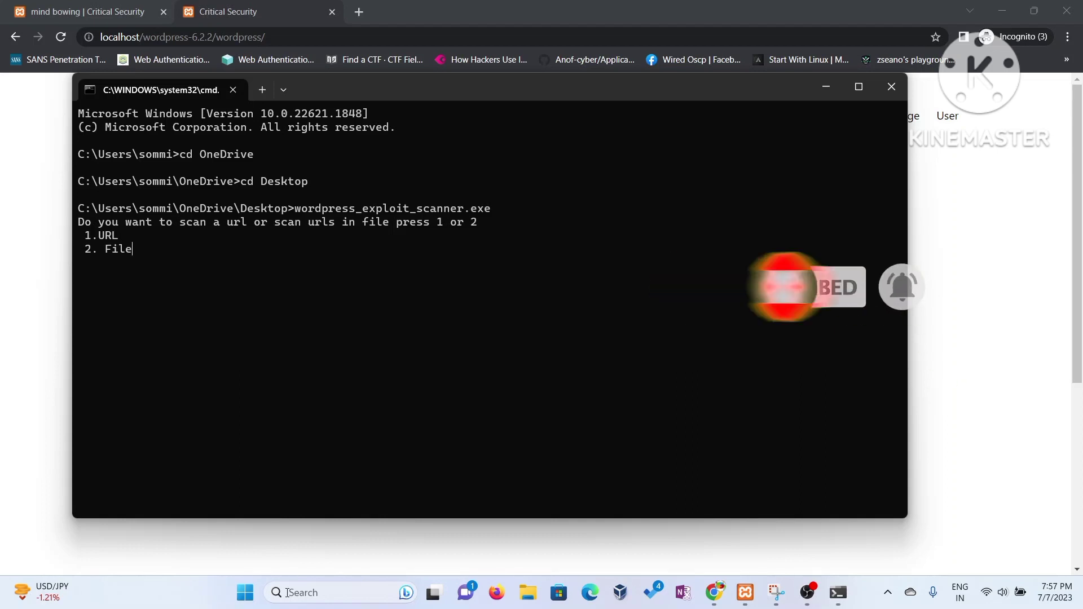
# - Enter option 1 (URL) at the scanner's scan-mode prompt to scan a single URL
pyautogui.write('1')
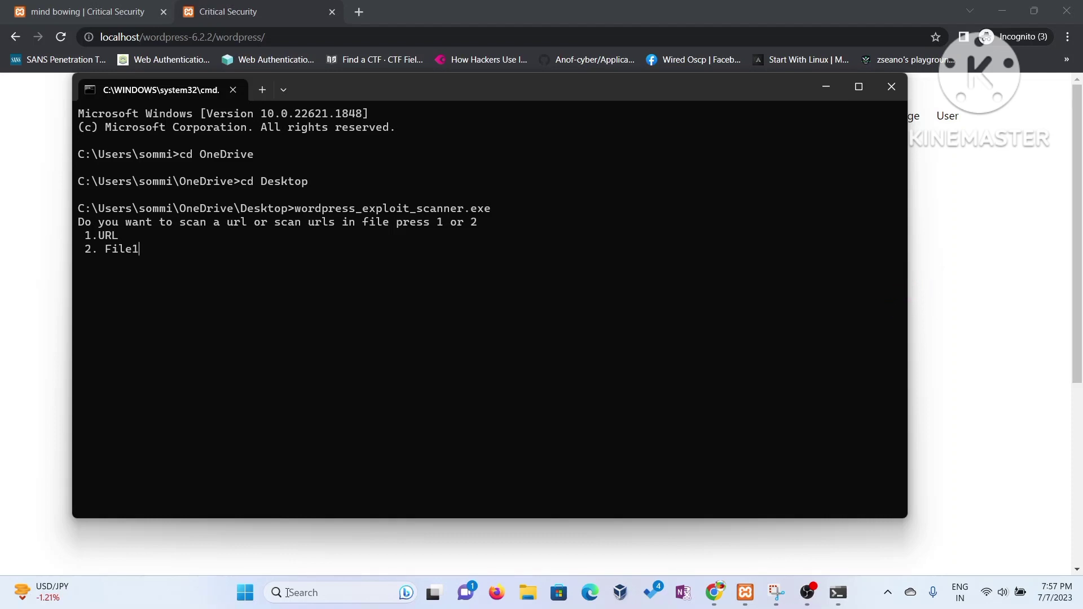
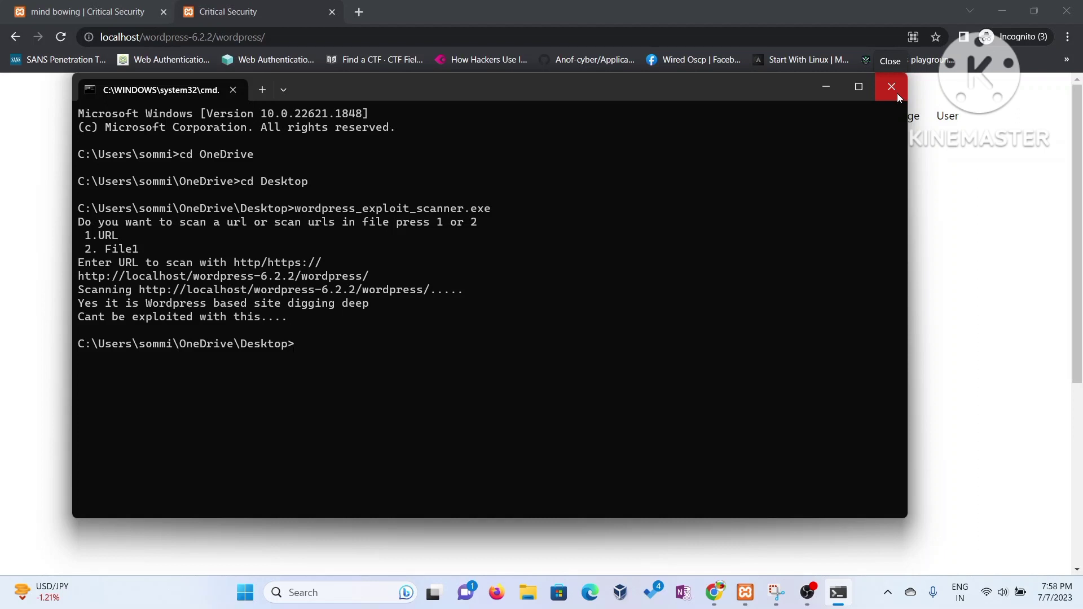
# - Bring the OBS Studio window forward and resume the paused screen recording
pyautogui.moveTo(806, 594)
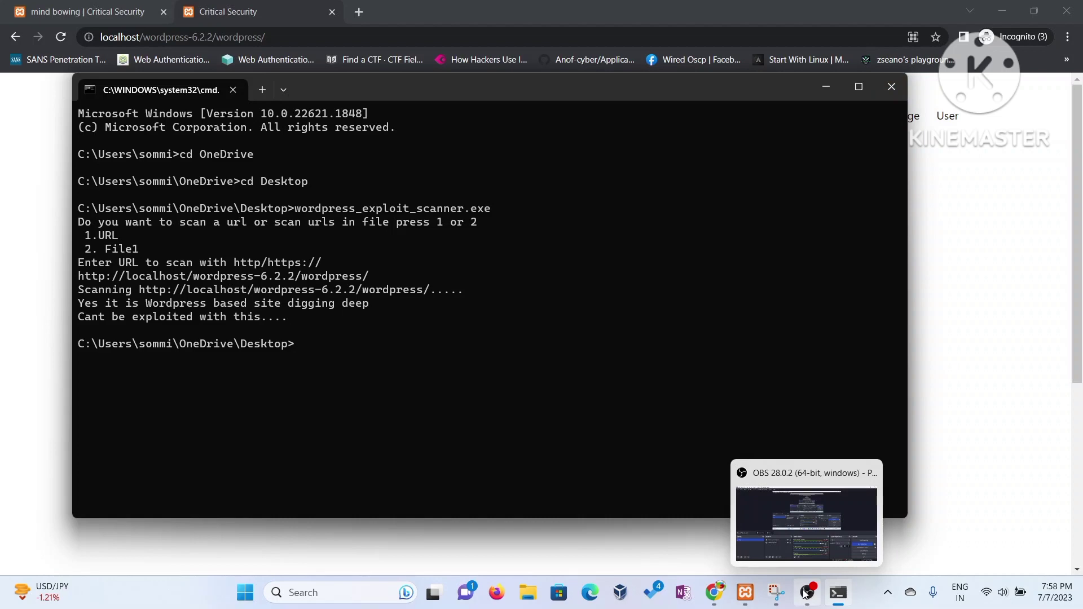
pyautogui.click(820, 537)
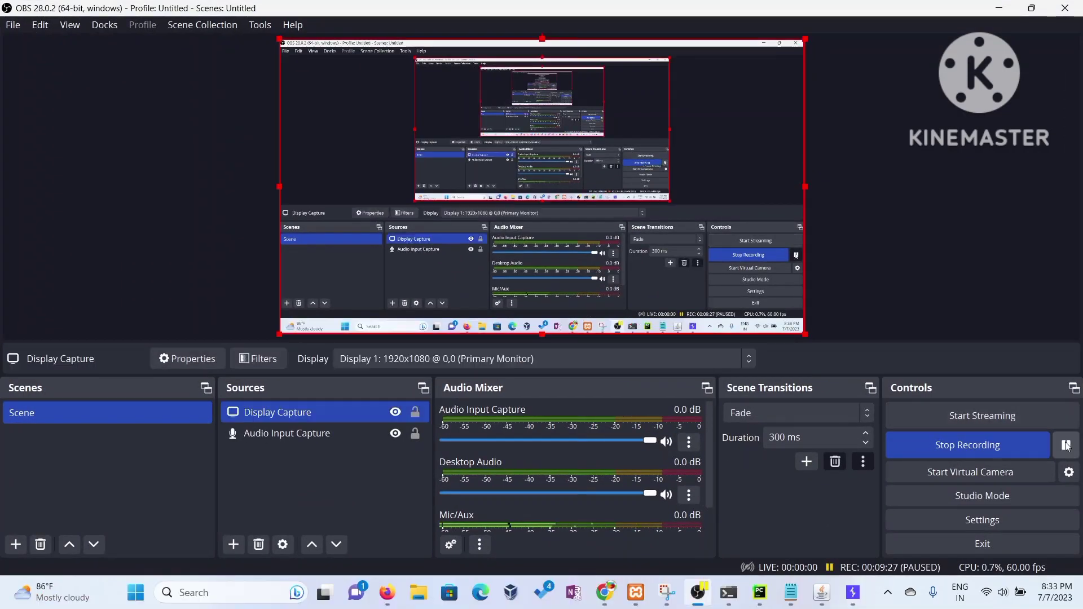
pyautogui.click(1066, 446)
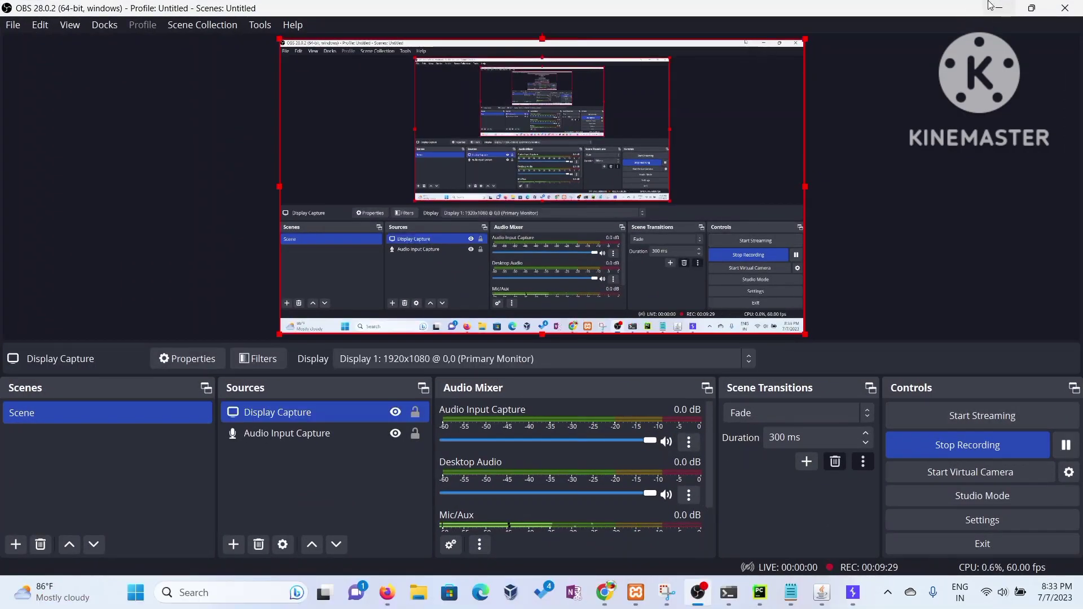
# - Fill the registration form with 'hitme' as username, first and last name, plus an e-mail address
pyautogui.click(999, 8)
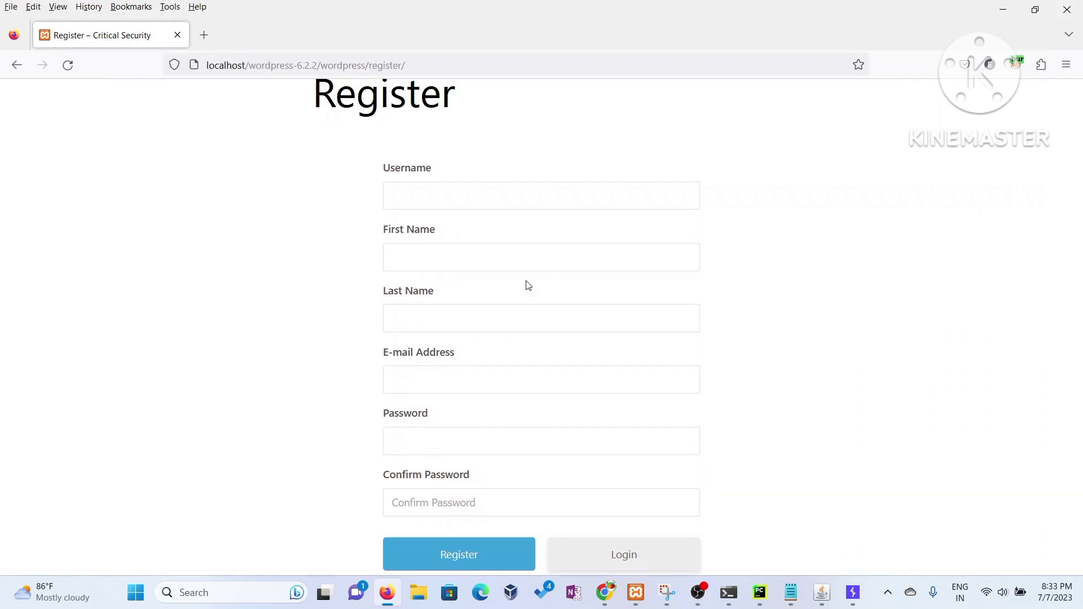
pyautogui.click(462, 202)
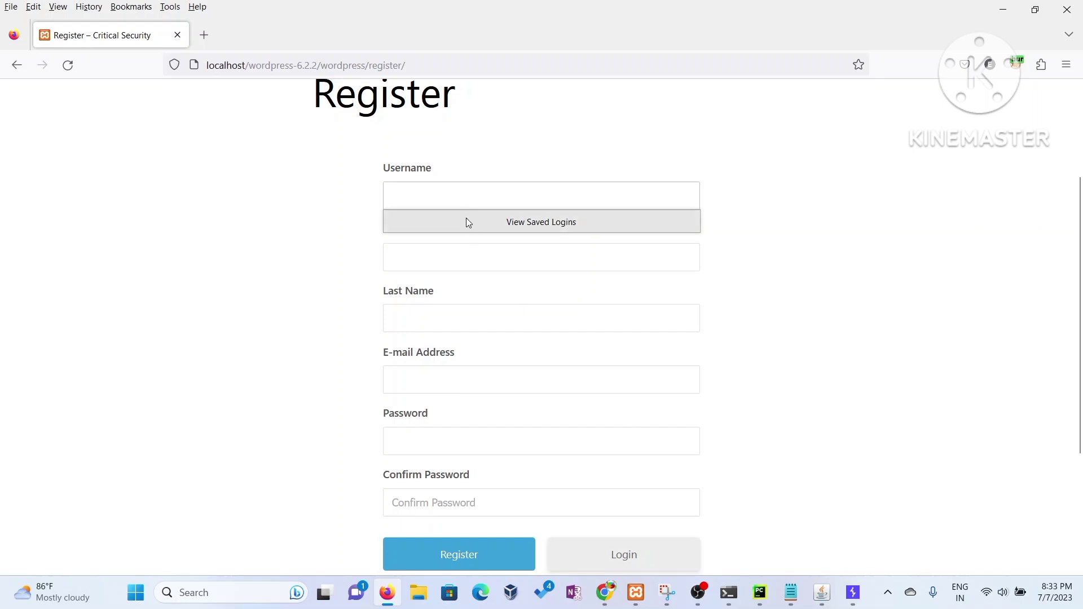
pyautogui.click(474, 189)
pyautogui.click(474, 193)
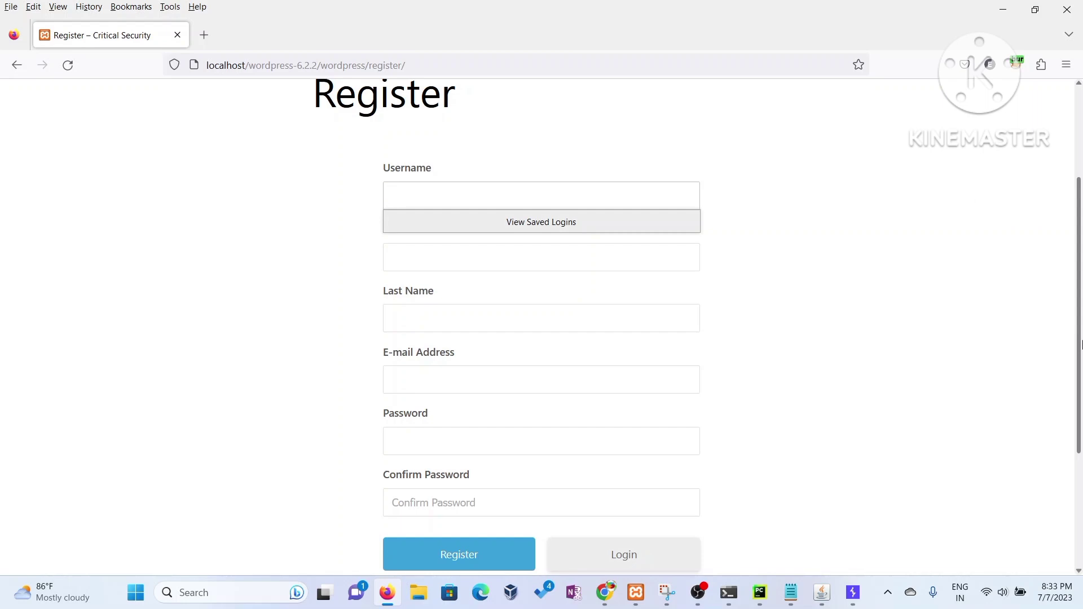
pyautogui.write('hitme')
pyautogui.press('Tab')
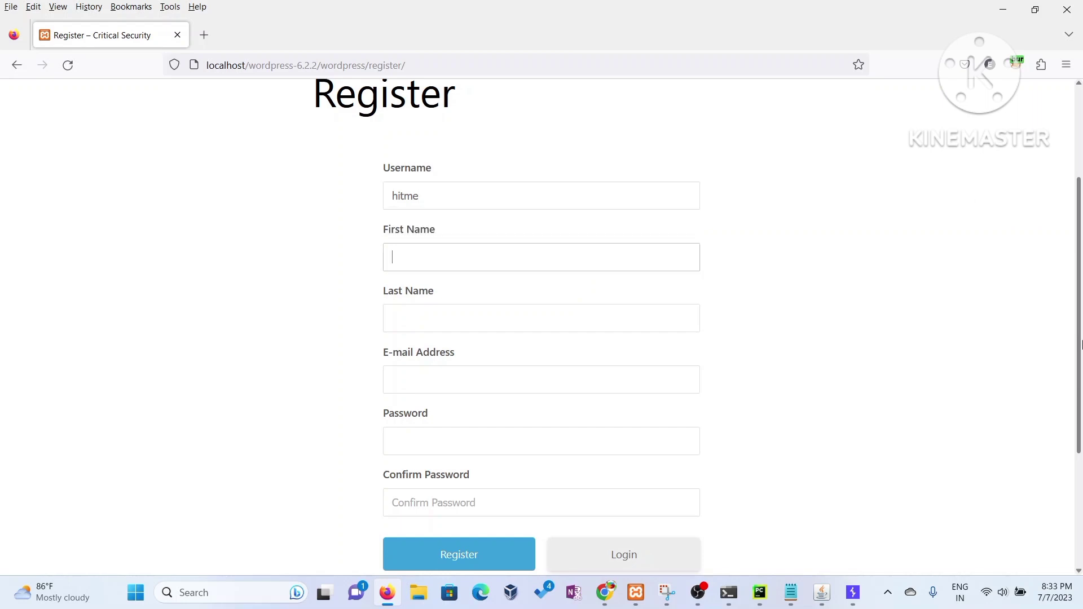
pyautogui.write('hitme')
pyautogui.press('Tab')
pyautogui.write('hitme')
pyautogui.press('Tab')
# - Enter the account password in the Password and Confirm Password fields
pyautogui.press('Tab')
pyautogui.write('h')
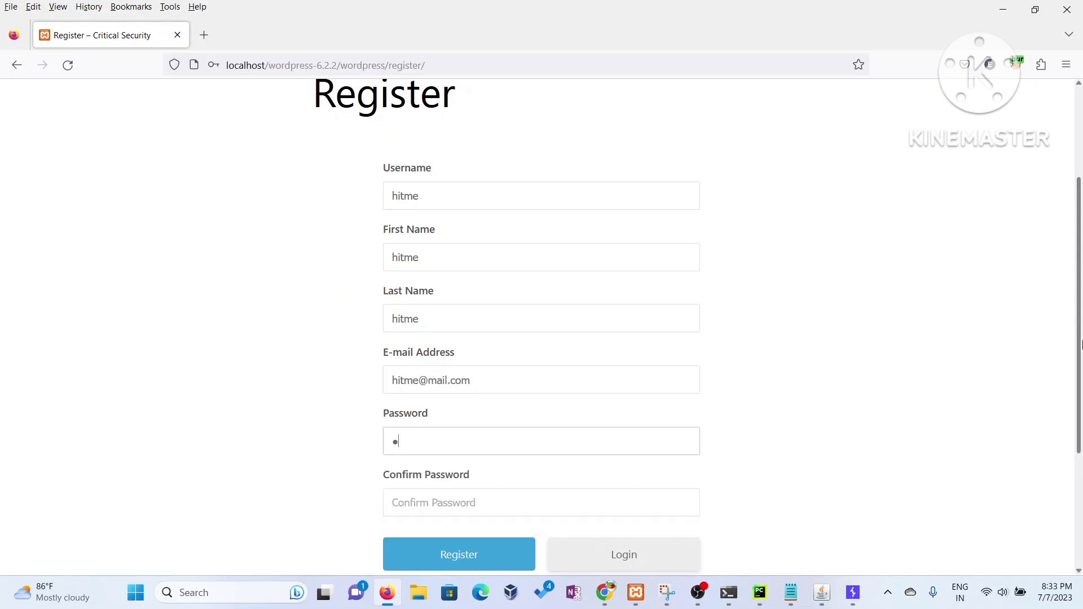
pyautogui.write('it')
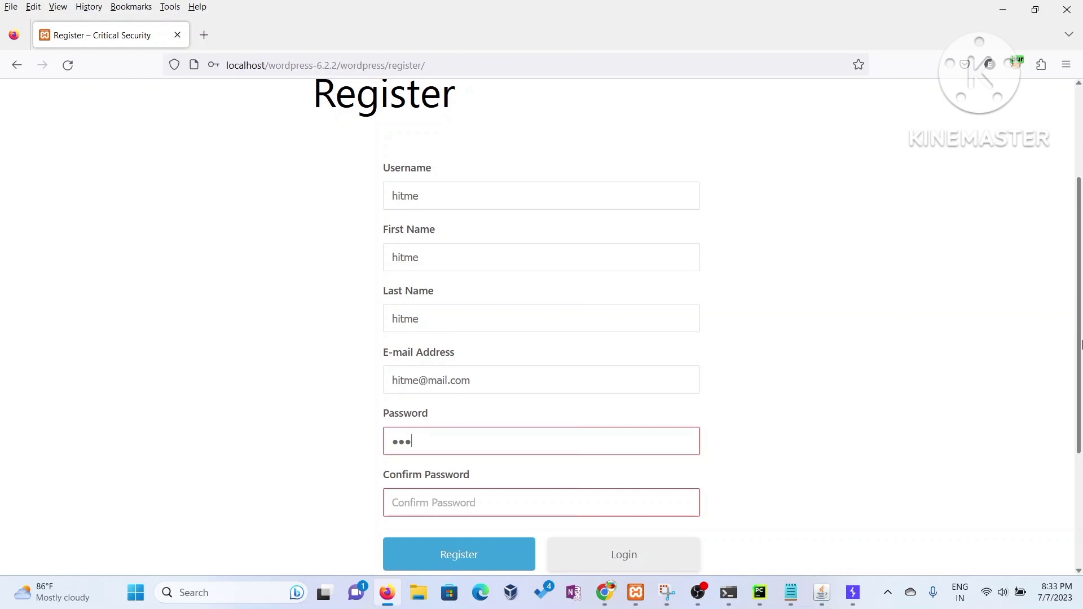
pyautogui.write('me1')
pyautogui.press('Tab')
pyautogui.write('h')
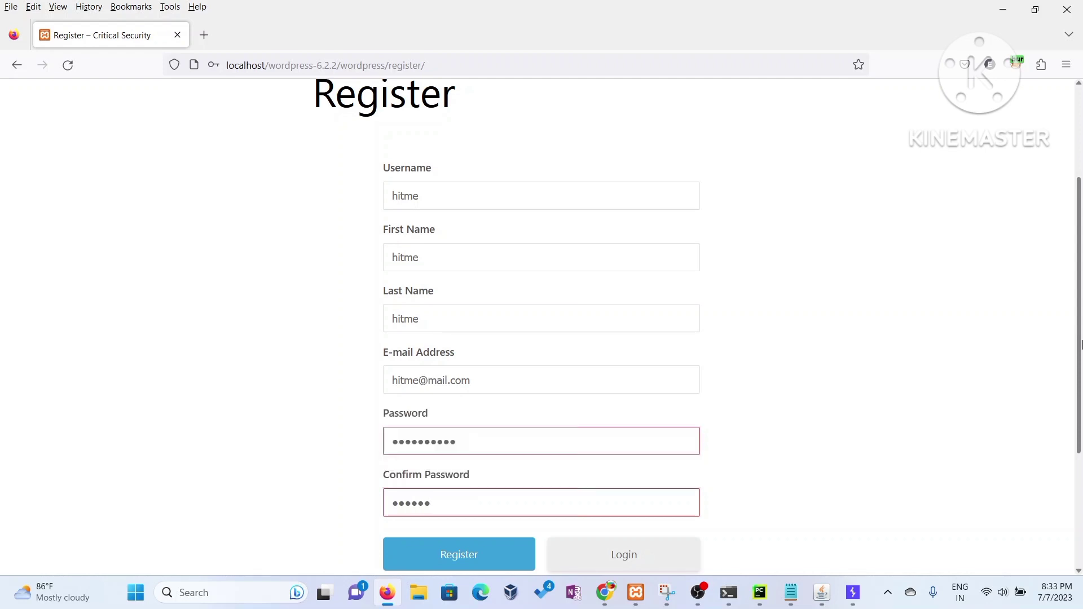
pyautogui.press('BackSpace')
pyautogui.press('BackSpace')
pyautogui.press('BackSpace')
pyautogui.press('BackSpace')
pyautogui.write('h23')
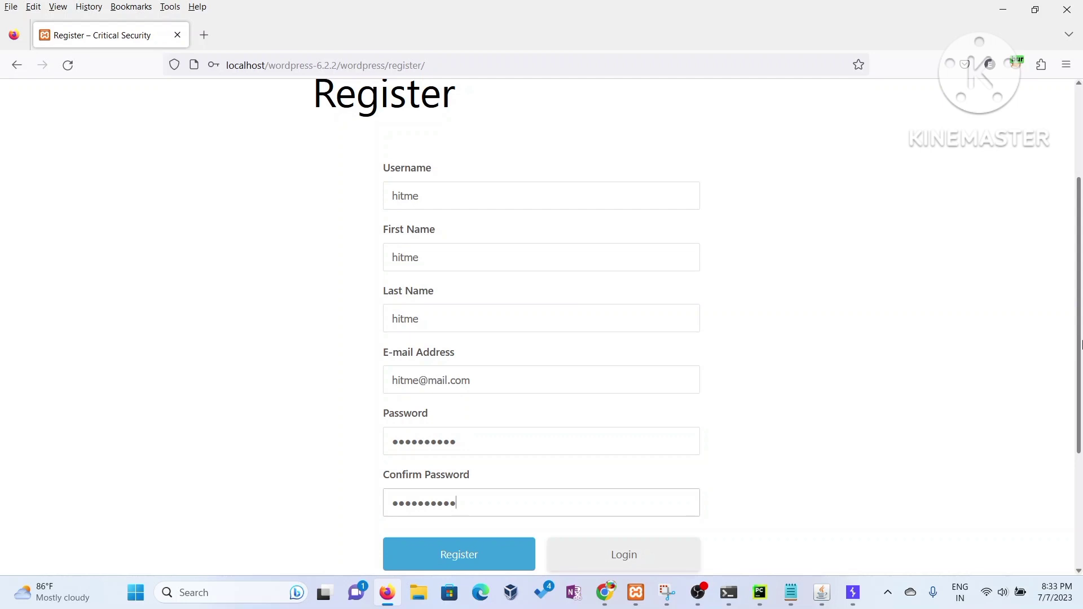
# - Submit the registration, decline saving the login, and switch to Burp Suite
pyautogui.click(483, 557)
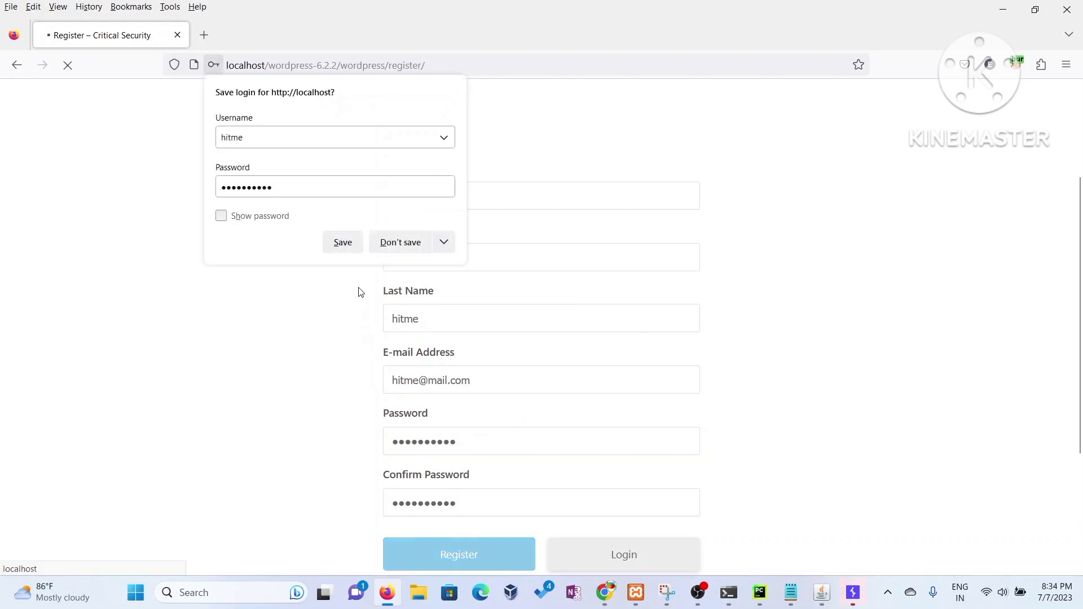
pyautogui.click(395, 251)
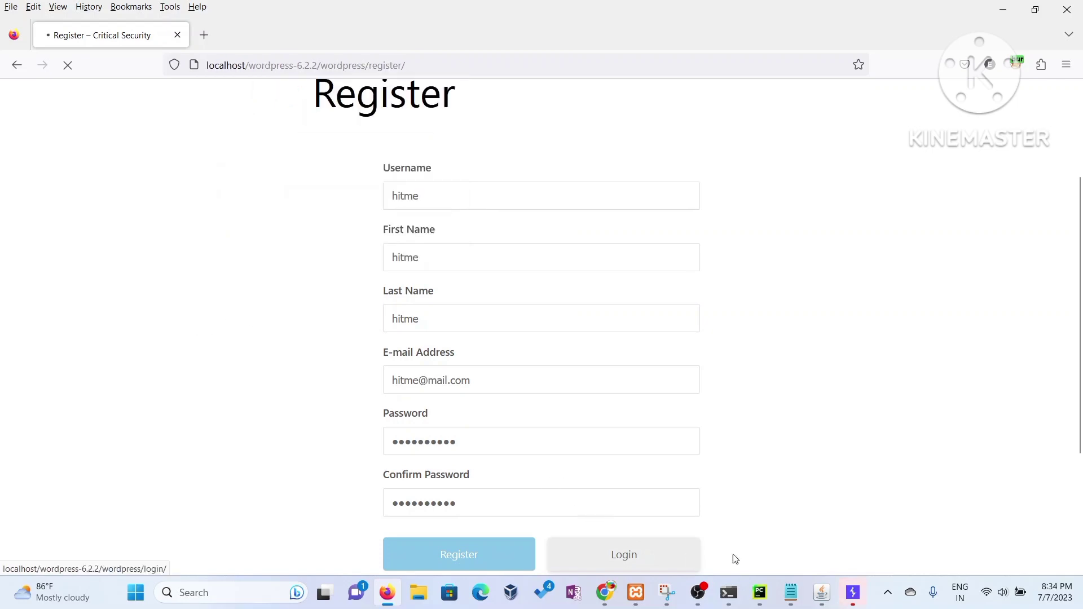
pyautogui.click(854, 593)
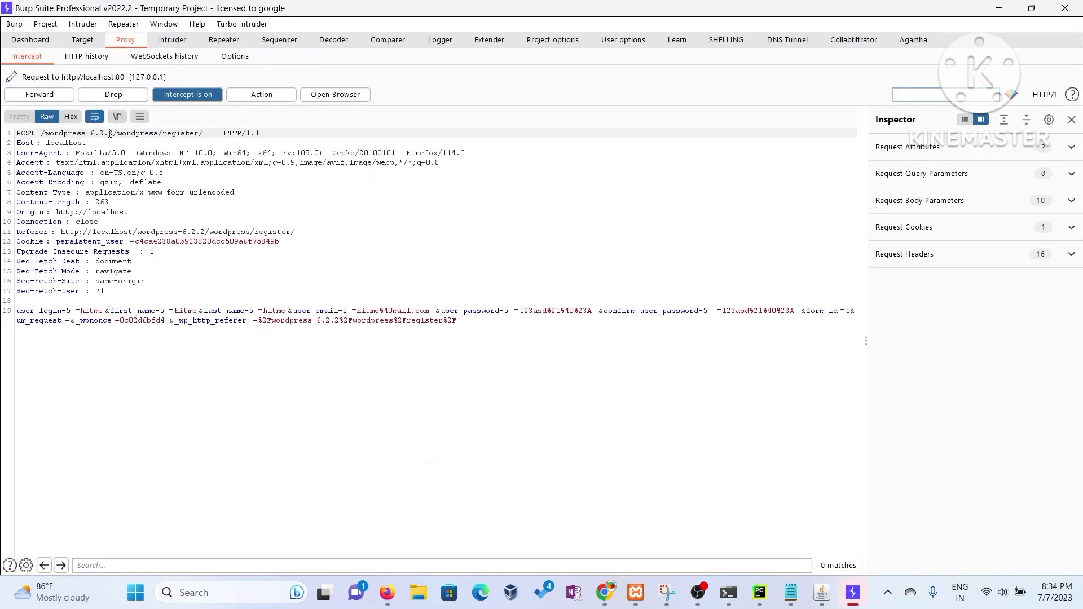
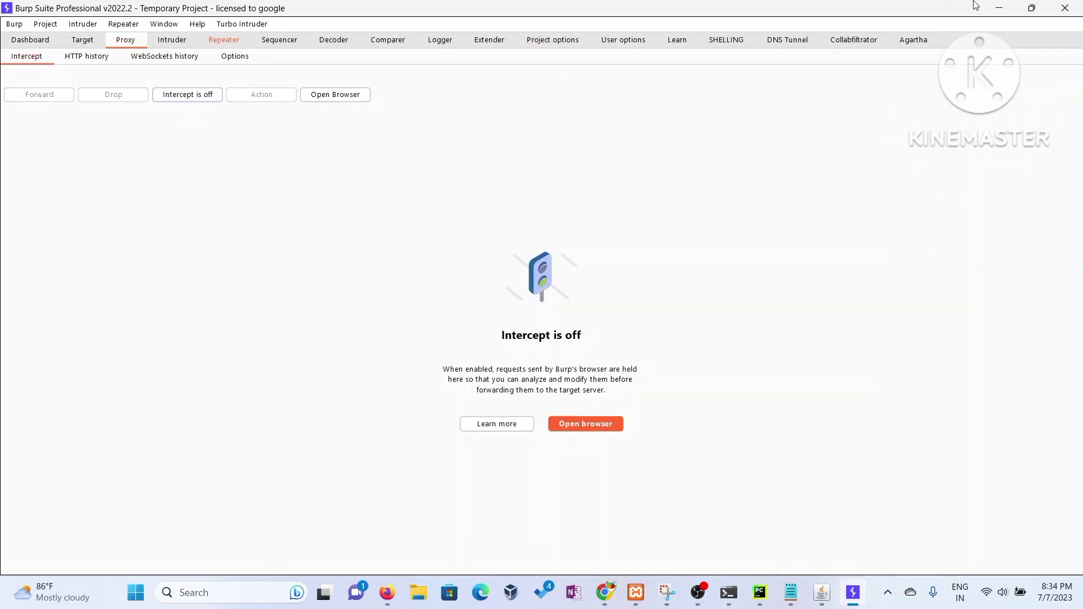
# - Turn off Burp intercept, reload the WordPress Users list to confirm the new account, then return to the profile page
pyautogui.click(999, 8)
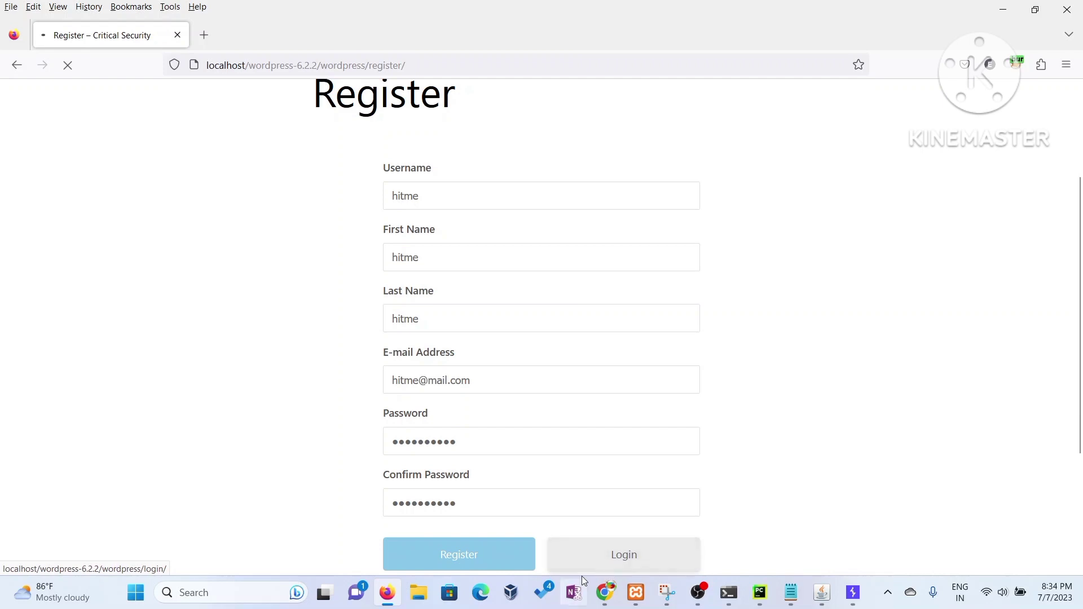
pyautogui.moveTo(605, 592)
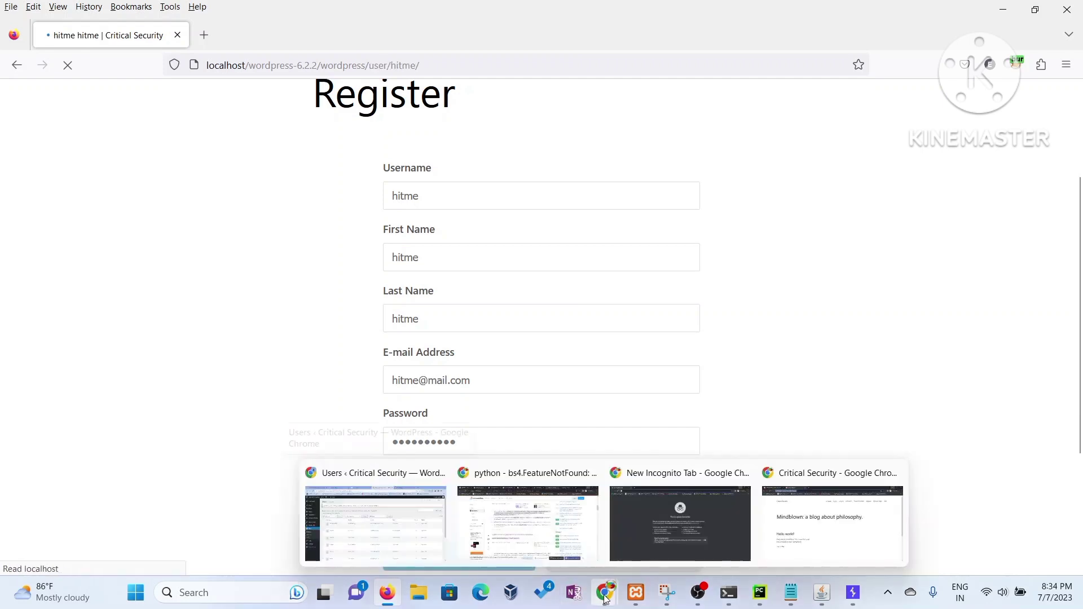
pyautogui.click(408, 522)
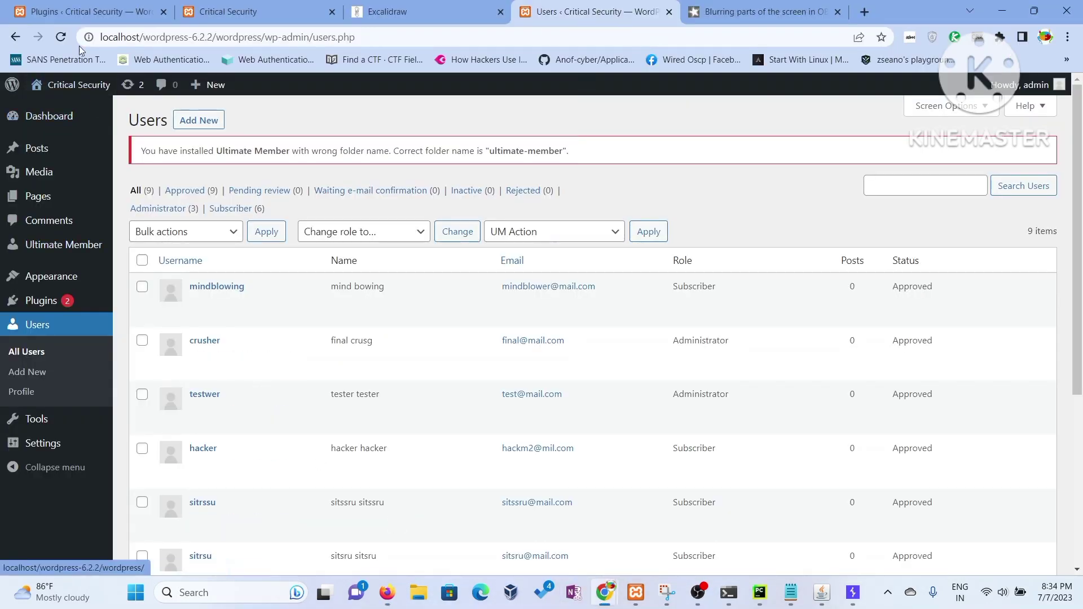
pyautogui.click(63, 37)
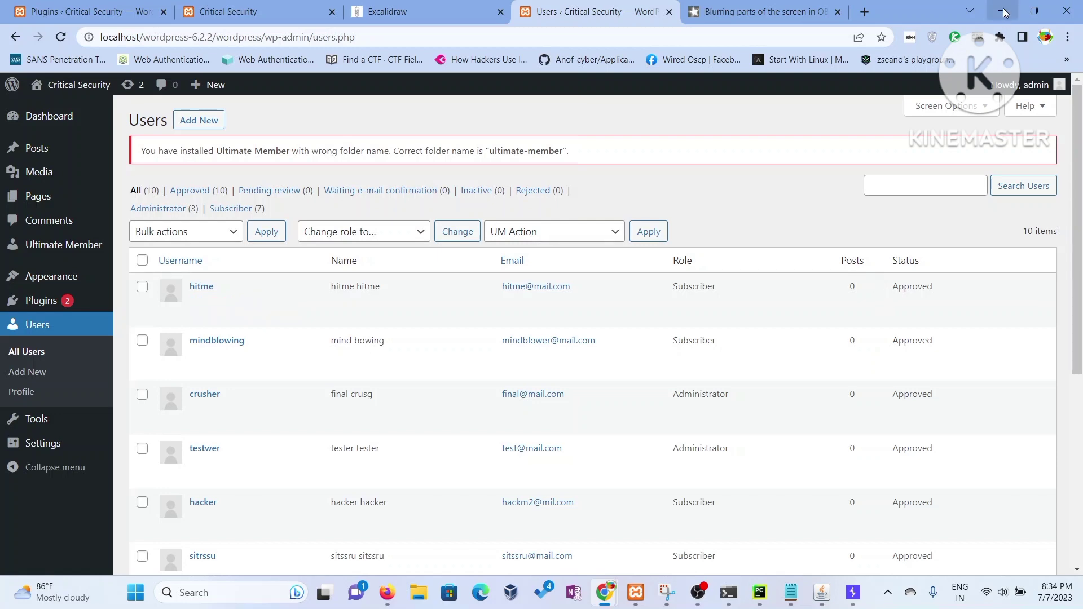
pyautogui.hotkey('alt', 'Tab')
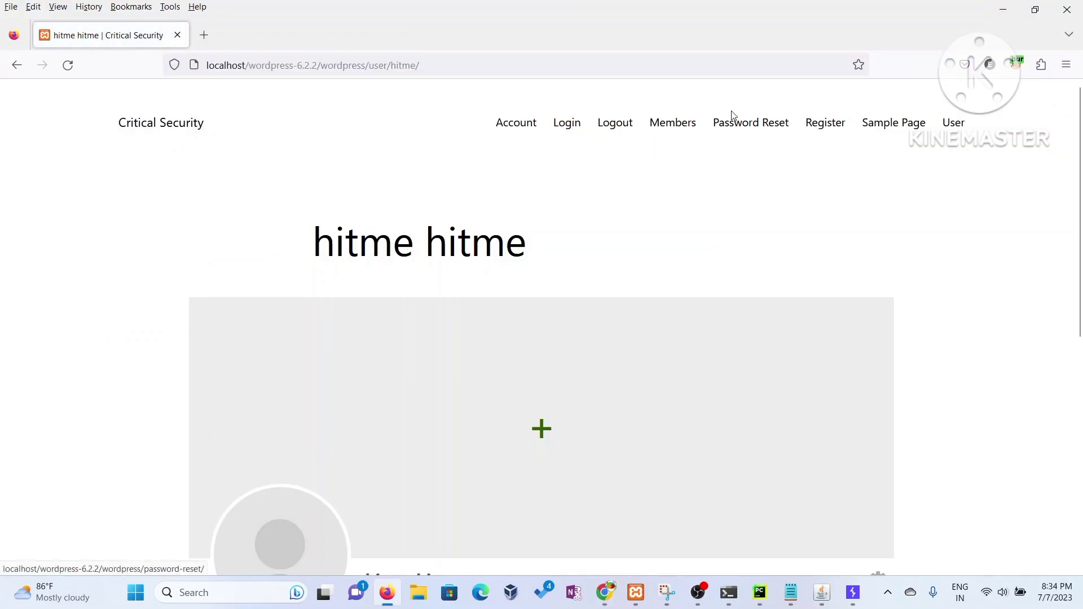
# - Log out, open the registration form, and enter the new username plus first and last name
pyautogui.click(618, 128)
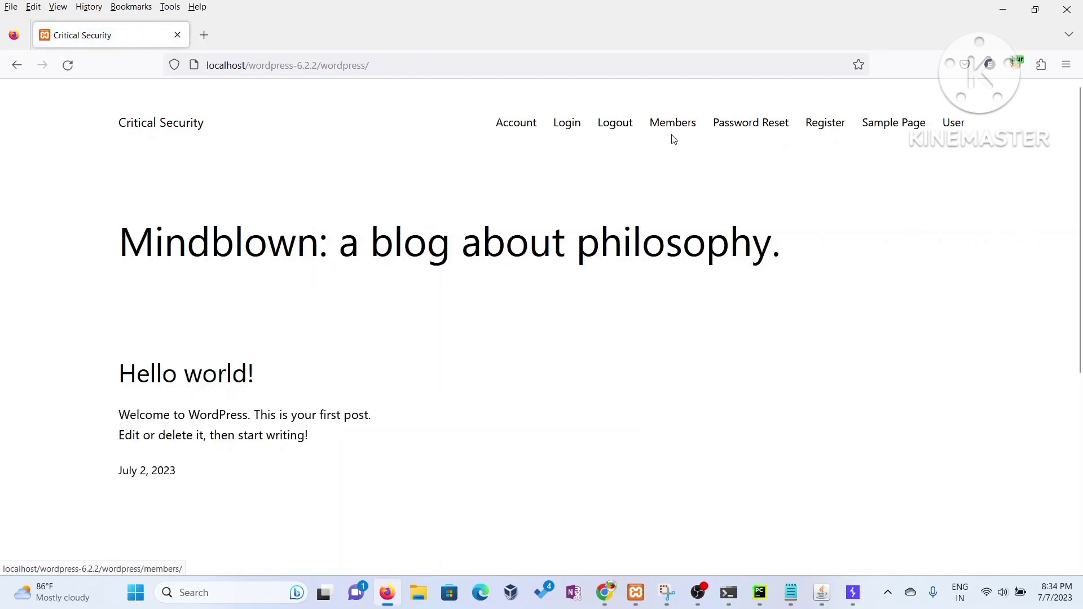
pyautogui.click(818, 129)
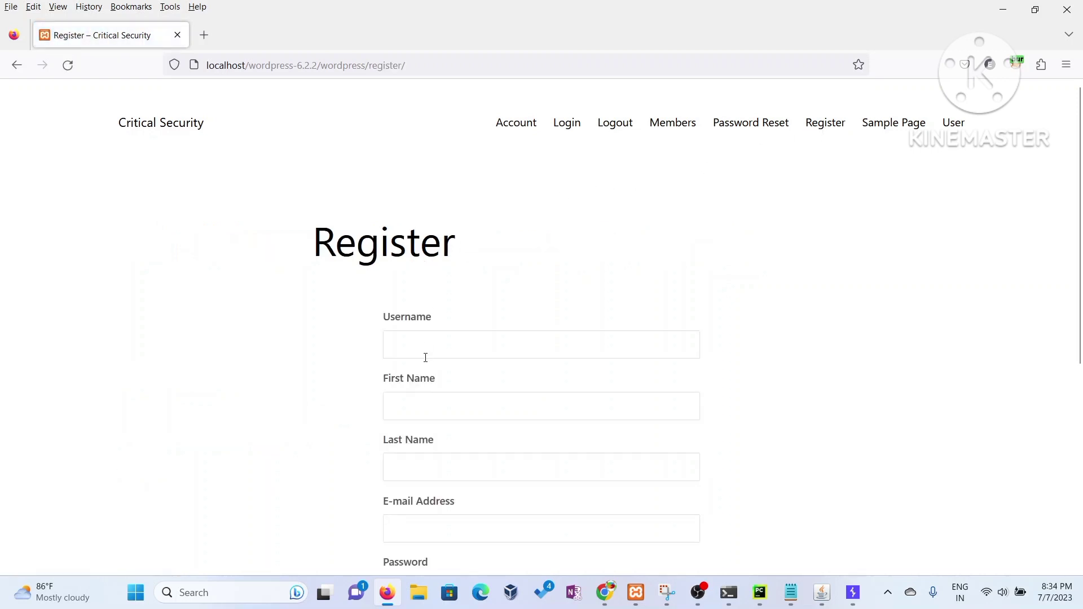
pyautogui.click(431, 343)
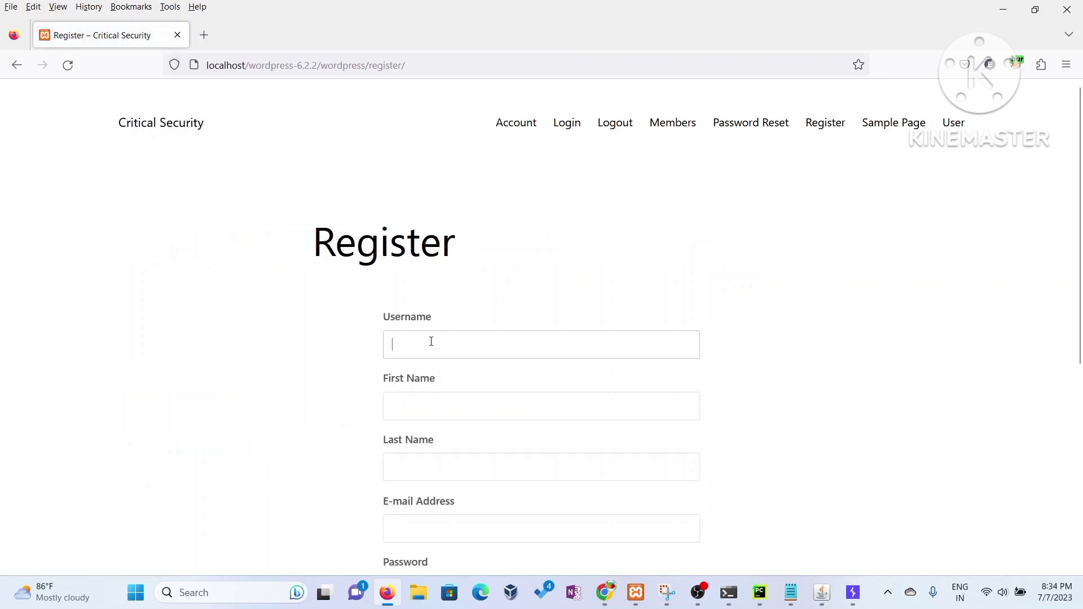
pyautogui.write('hit')
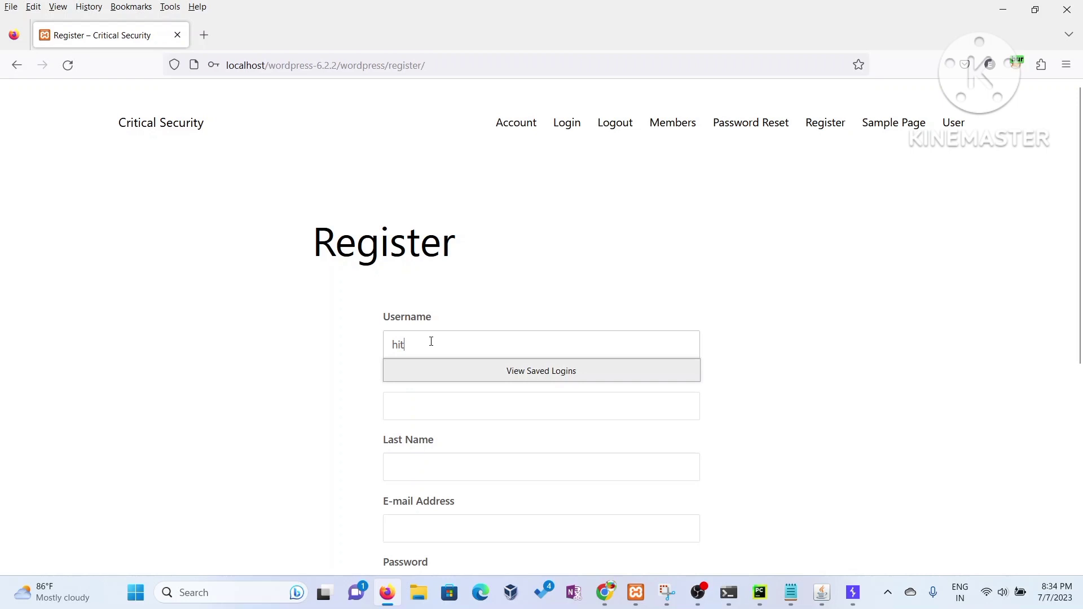
pyautogui.write('meagain')
pyautogui.press('Tab')
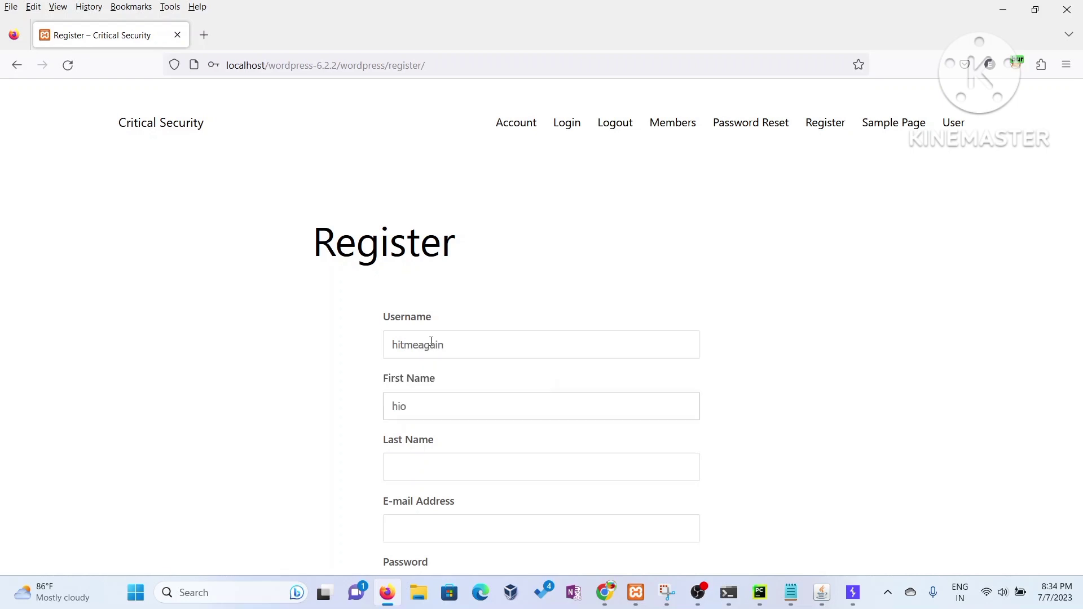
pyautogui.write('hitmegain')
pyautogui.press('Tab')
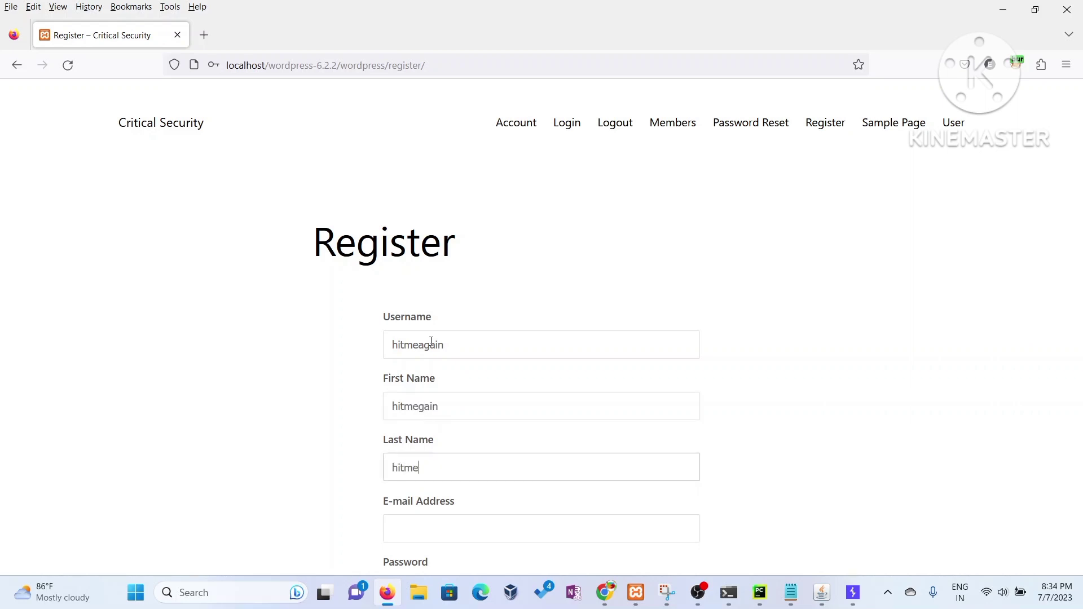
pyautogui.write('hitmegain')
# - Fill in the new user's e-mail address, password and matching password confirmation
pyautogui.press('Tab')
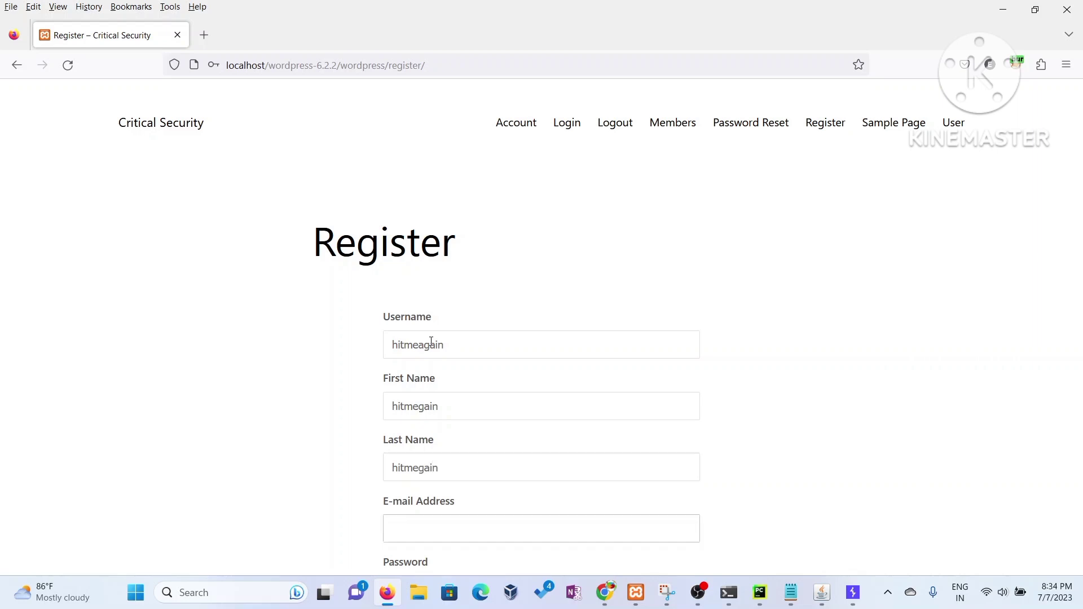
pyautogui.press('Tab')
pyautogui.write('h')
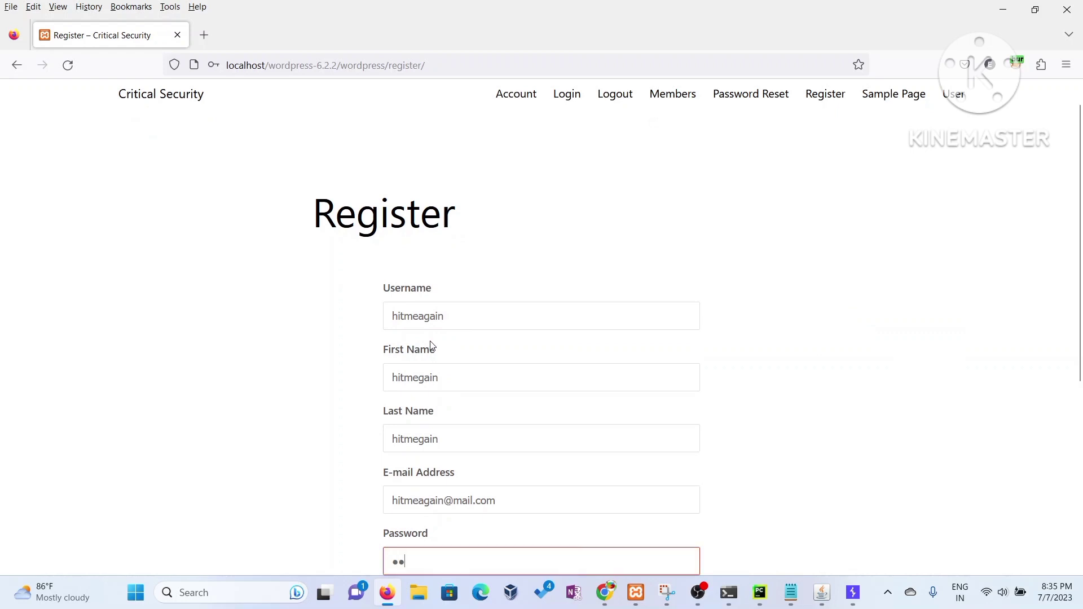
pyautogui.write('itmea')
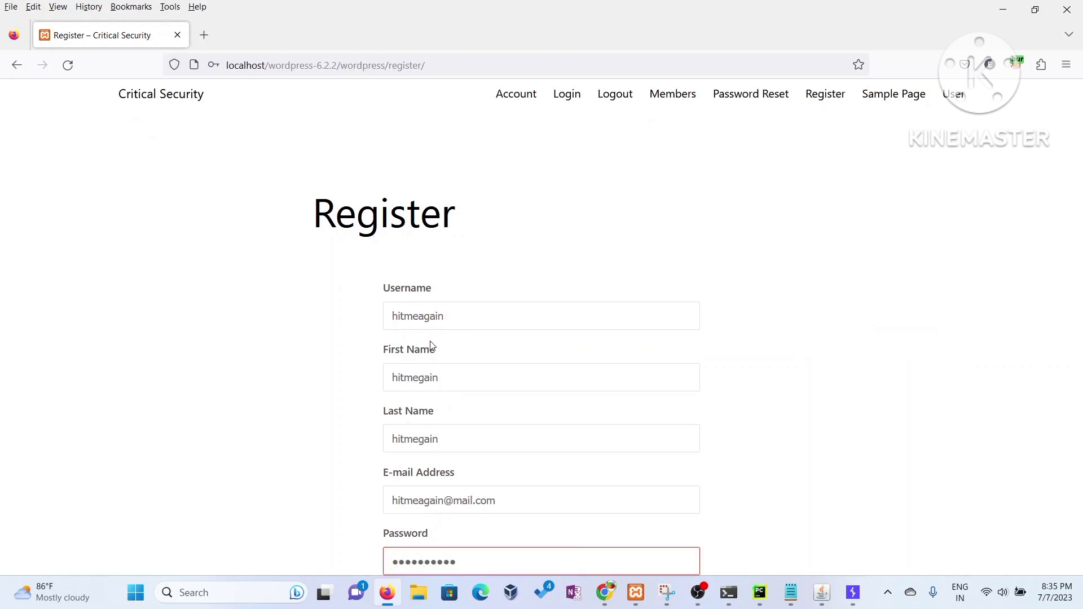
pyautogui.scroll(-5, 483, 344)
pyautogui.click(456, 313)
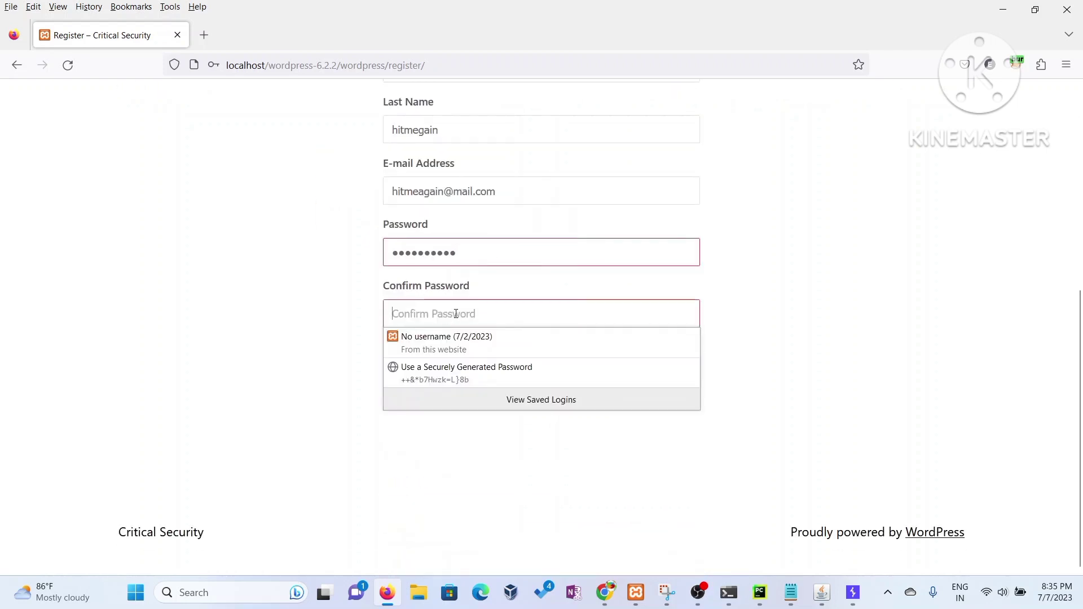
pyautogui.write('hitmeag')
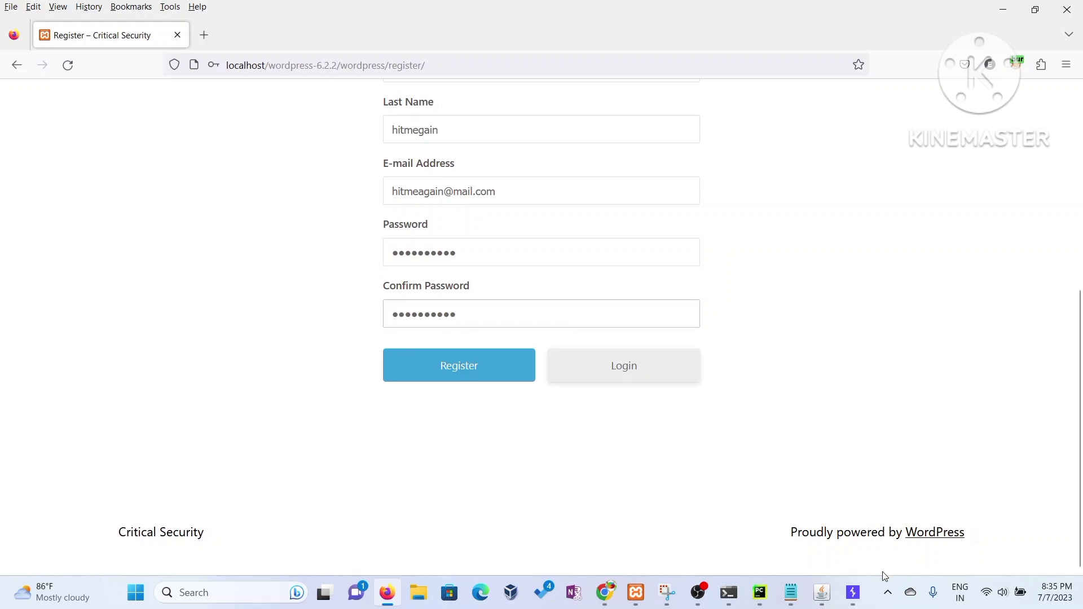
# - Turn on Burp Proxy intercept and submit the filled WordPress registration form
pyautogui.click(854, 592)
pyautogui.click(187, 94)
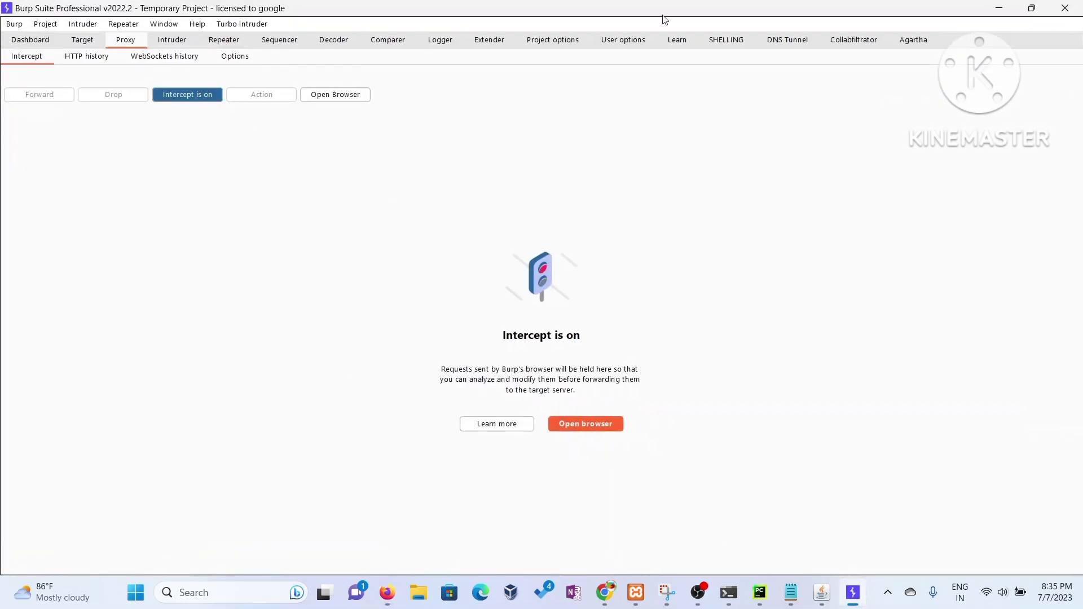
pyautogui.click(999, 8)
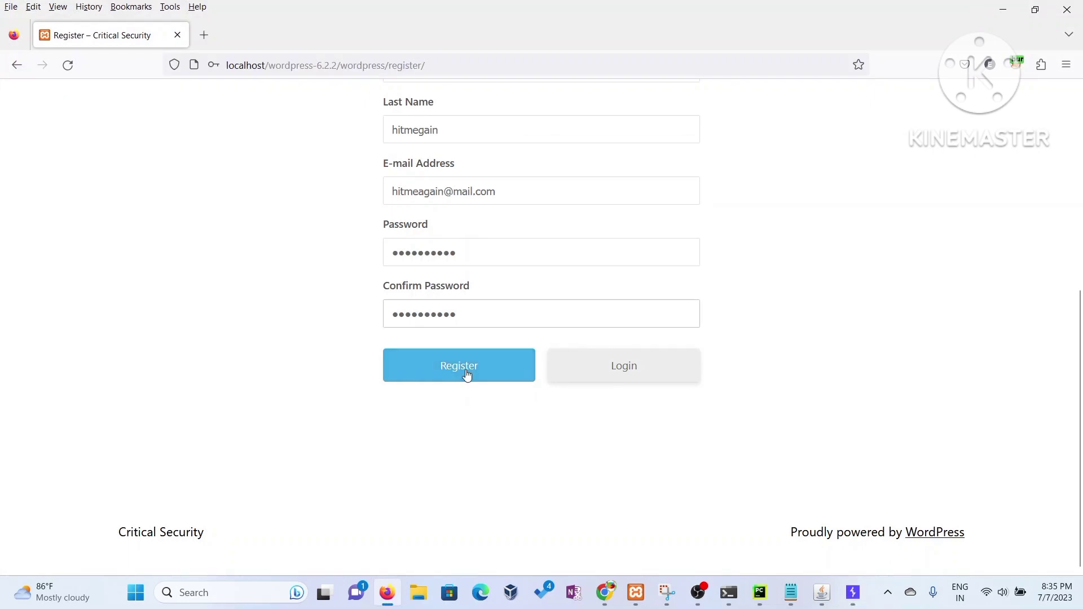
pyautogui.click(466, 376)
# - Send the intercepted registration POST request to Repeater
pyautogui.click(853, 593)
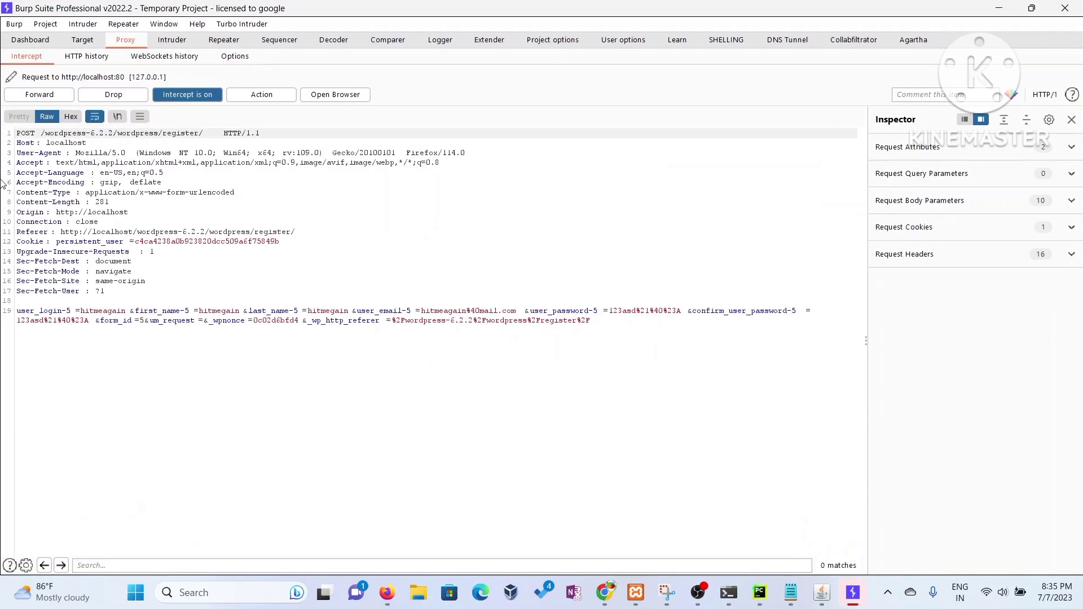
pyautogui.rightClick(34, 194)
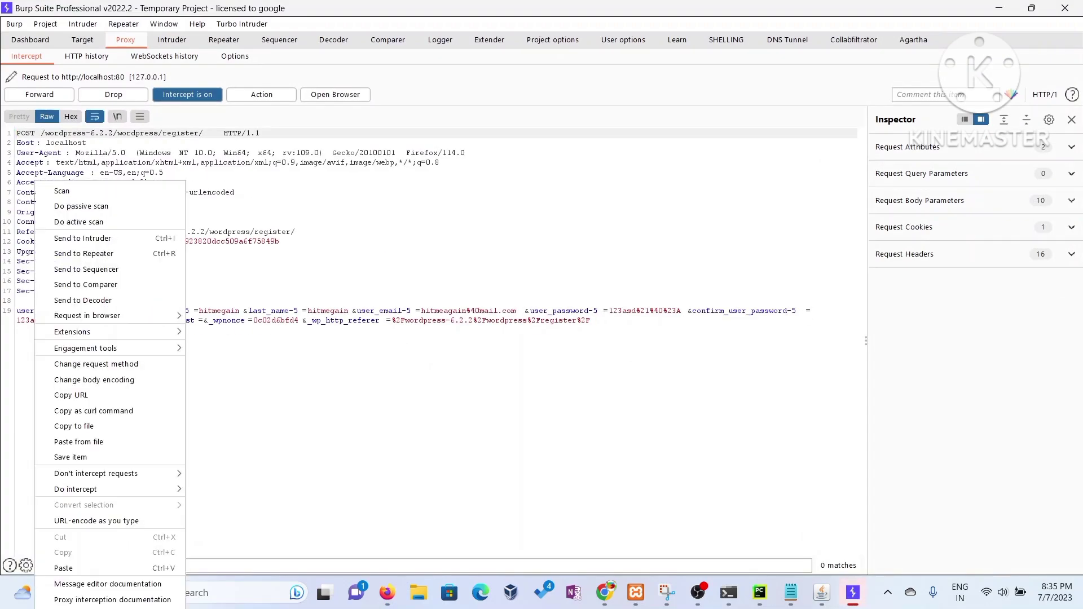
pyautogui.click(101, 254)
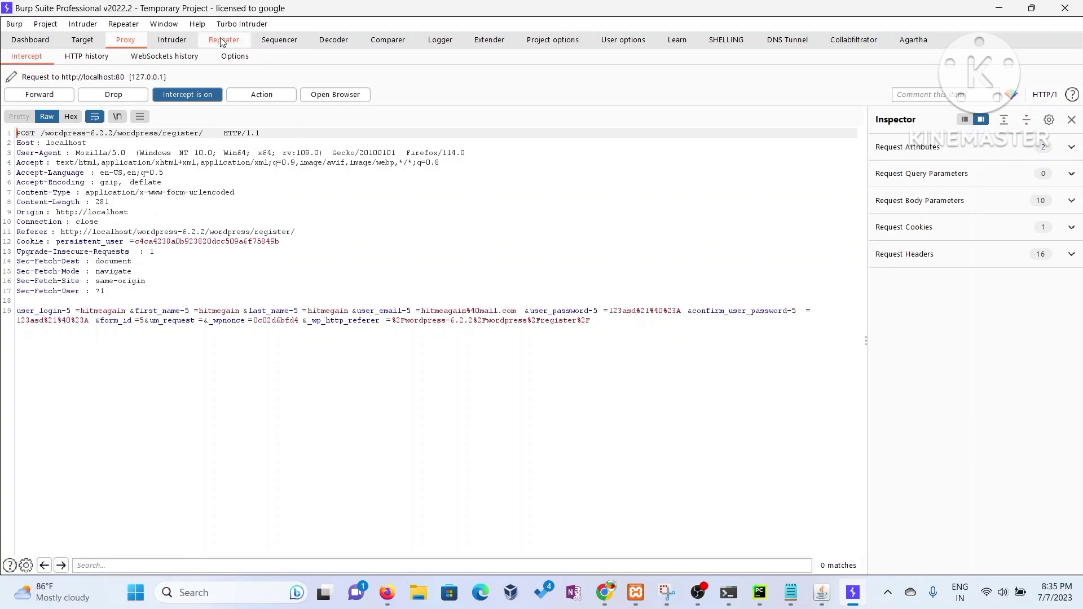
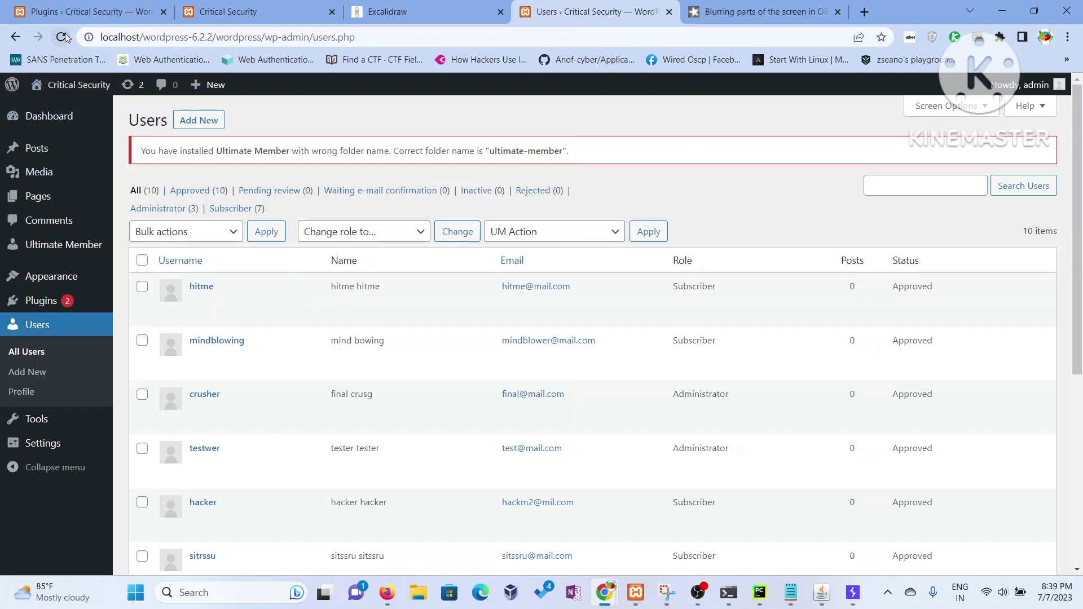
# - Reload the Users list and confirm hitmeagain now holds the Administrator role, then switch to OBS
pyautogui.click(61, 38)
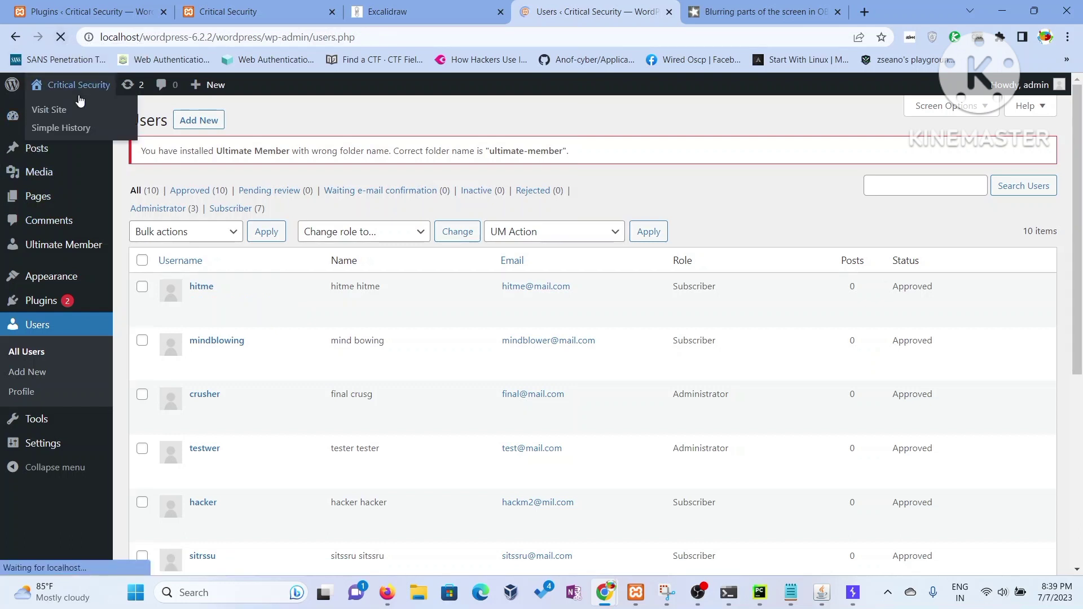
pyautogui.moveTo(670, 287); pyautogui.dragTo(751, 289)
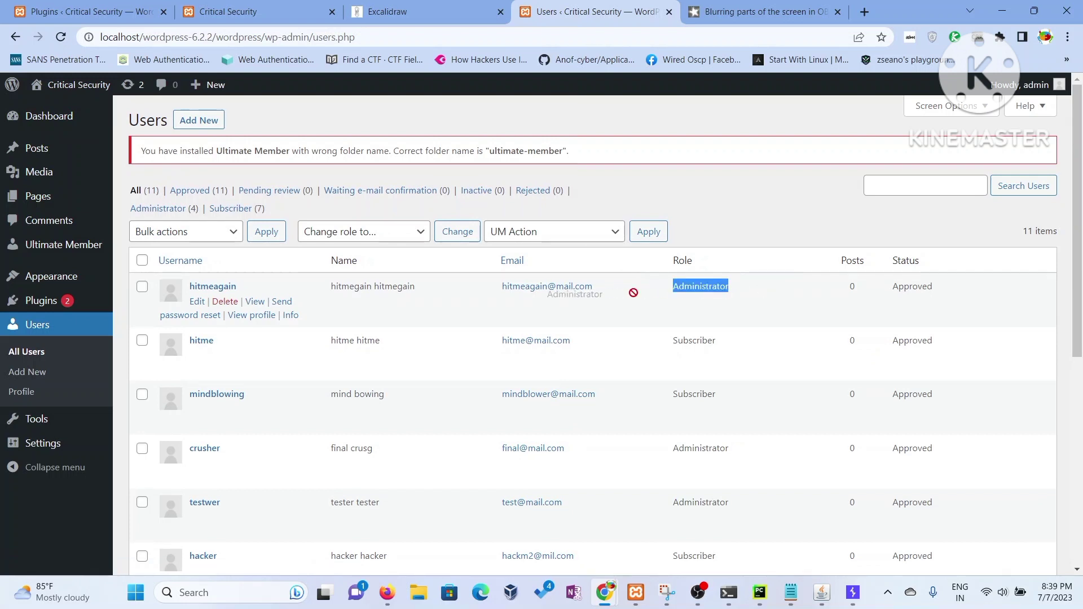
pyautogui.click(683, 288)
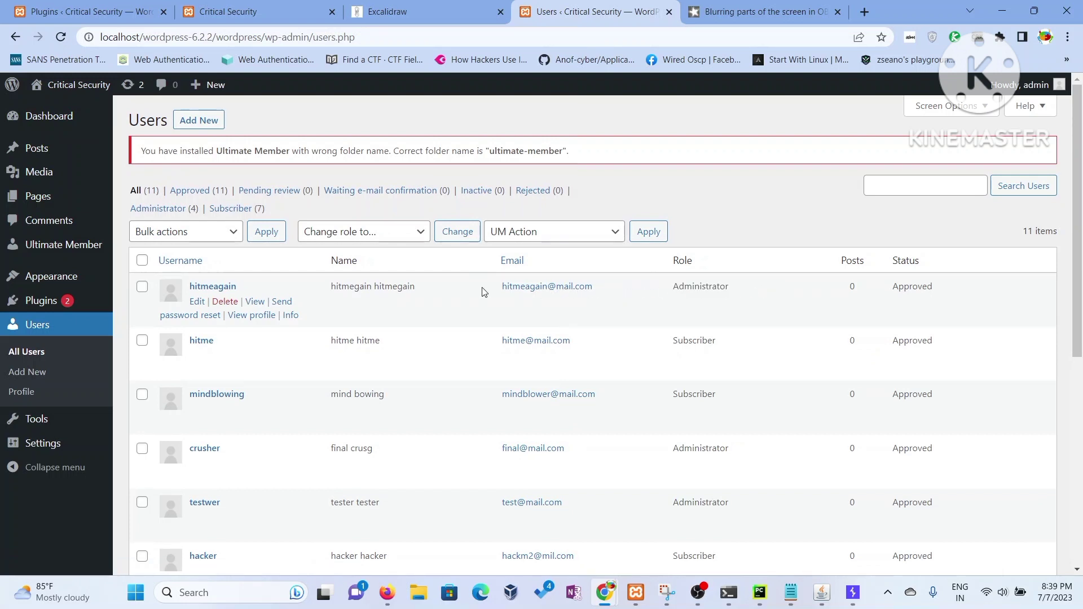
pyautogui.tripleClick(397, 286)
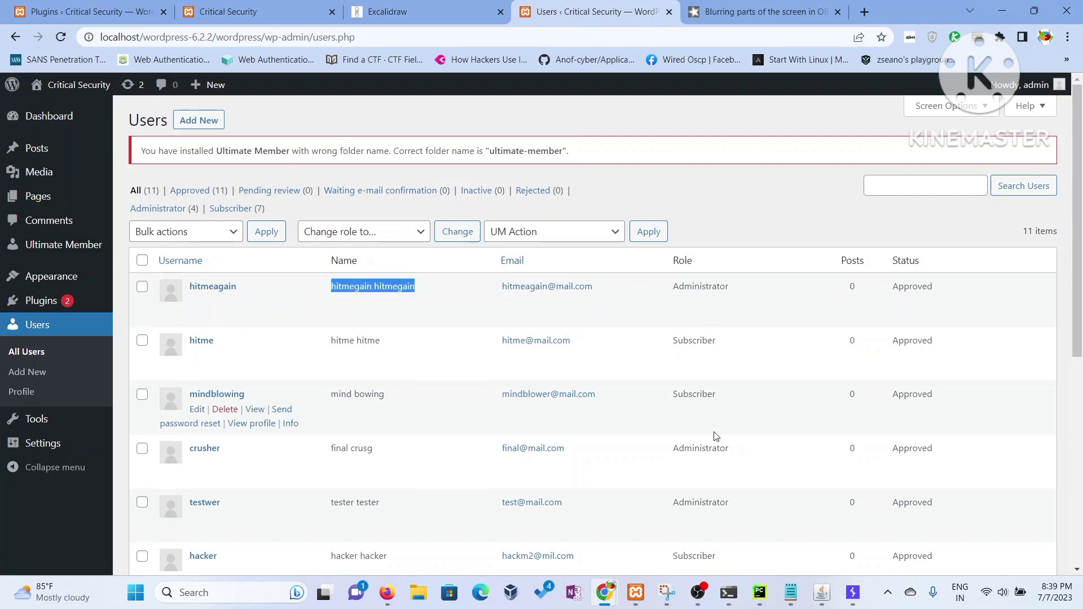
pyautogui.moveTo(706, 595)
pyautogui.click(682, 525)
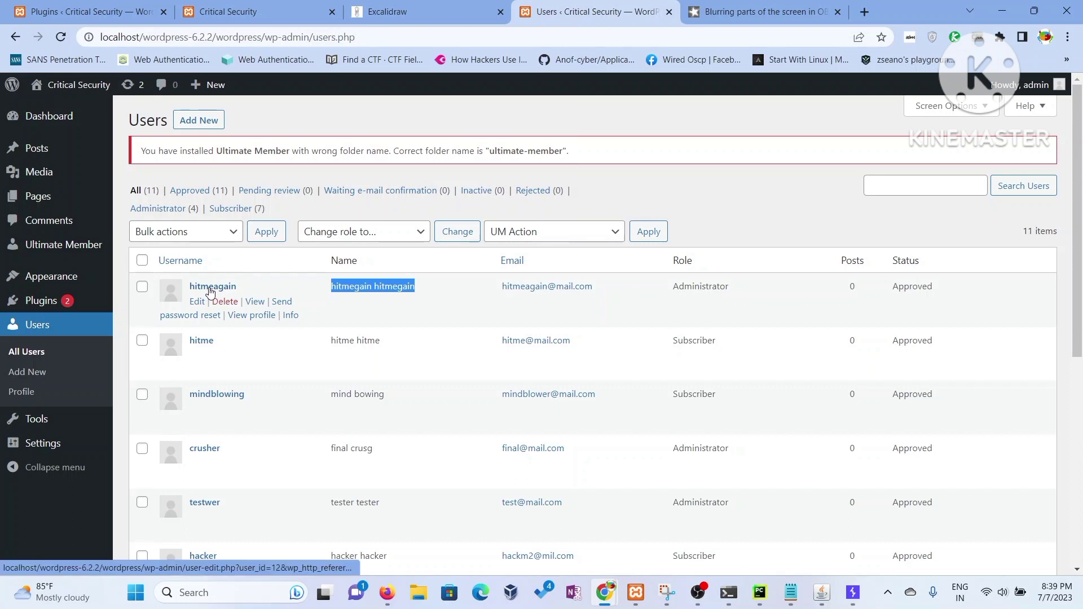
# - Sort the Users list by username
pyautogui.rightClick(209, 289)
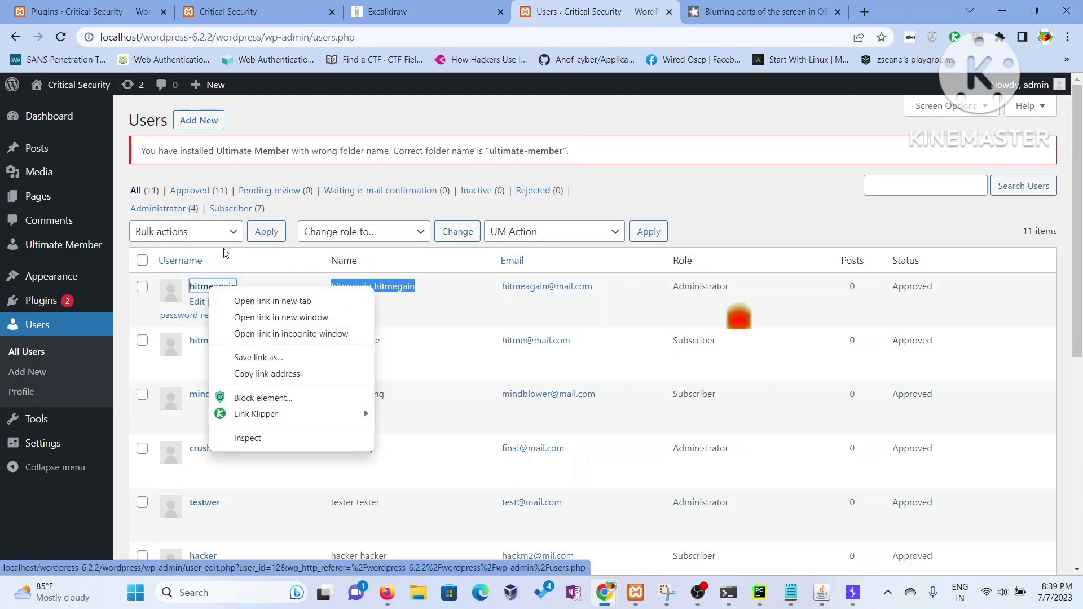
pyautogui.click(263, 263)
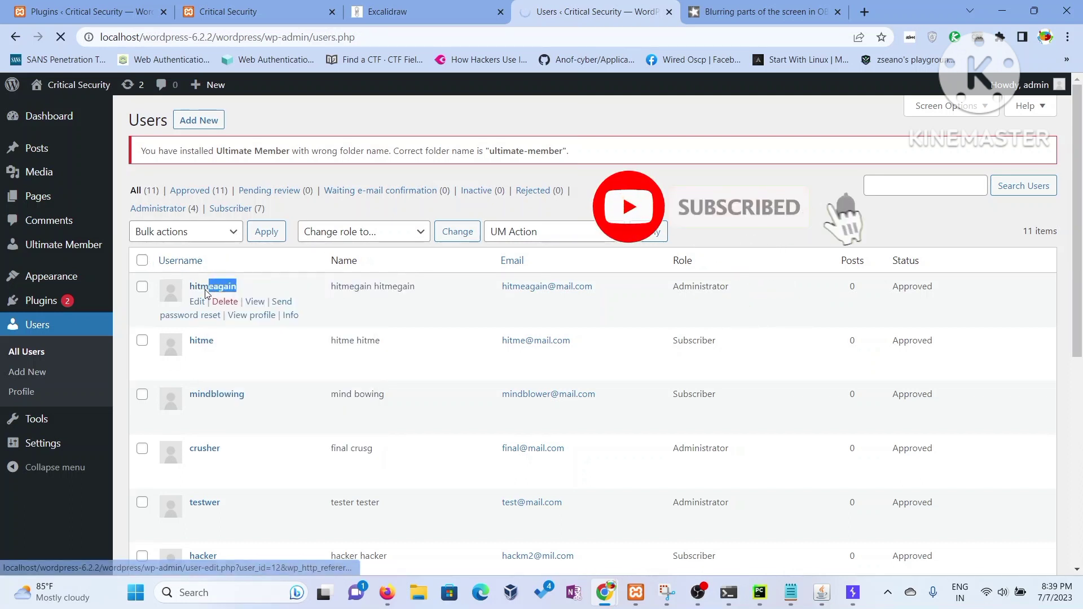
pyautogui.scroll(-5, 281, 398)
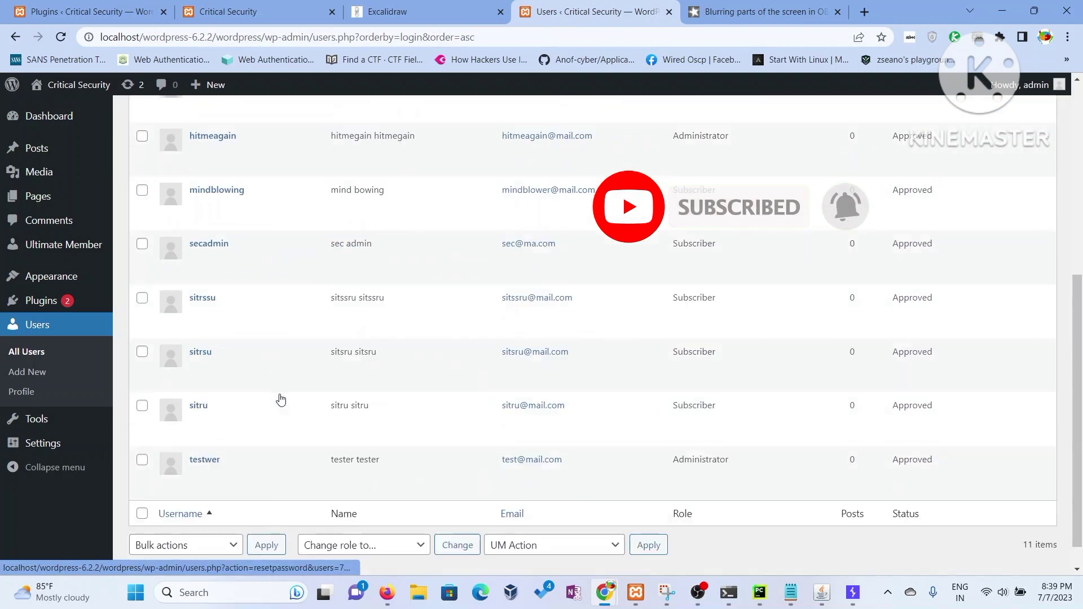
pyautogui.scroll(3, 280, 399)
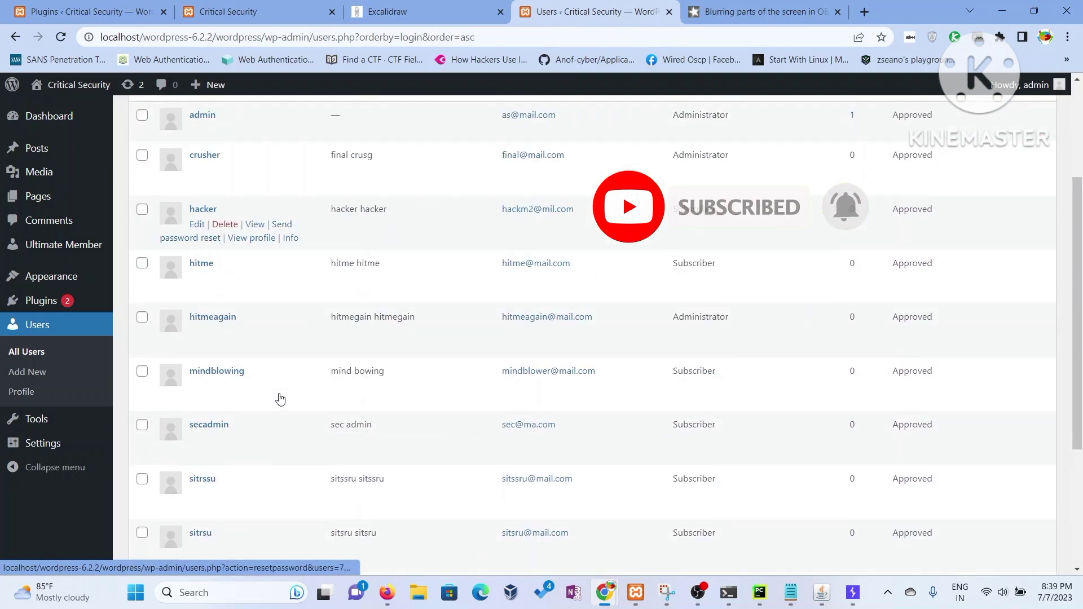
# - Copy the hitmeagain username and return to the Register page in Firefox
pyautogui.rightClick(226, 320)
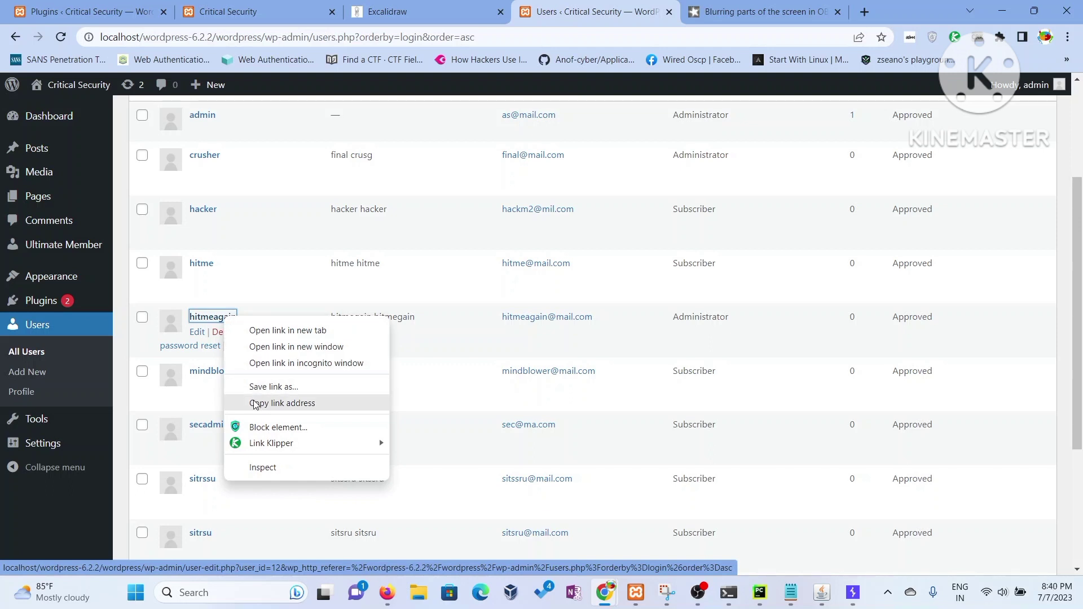
pyautogui.click(248, 296)
pyautogui.moveTo(254, 320); pyautogui.dragTo(194, 320)
pyautogui.rightClick(204, 320)
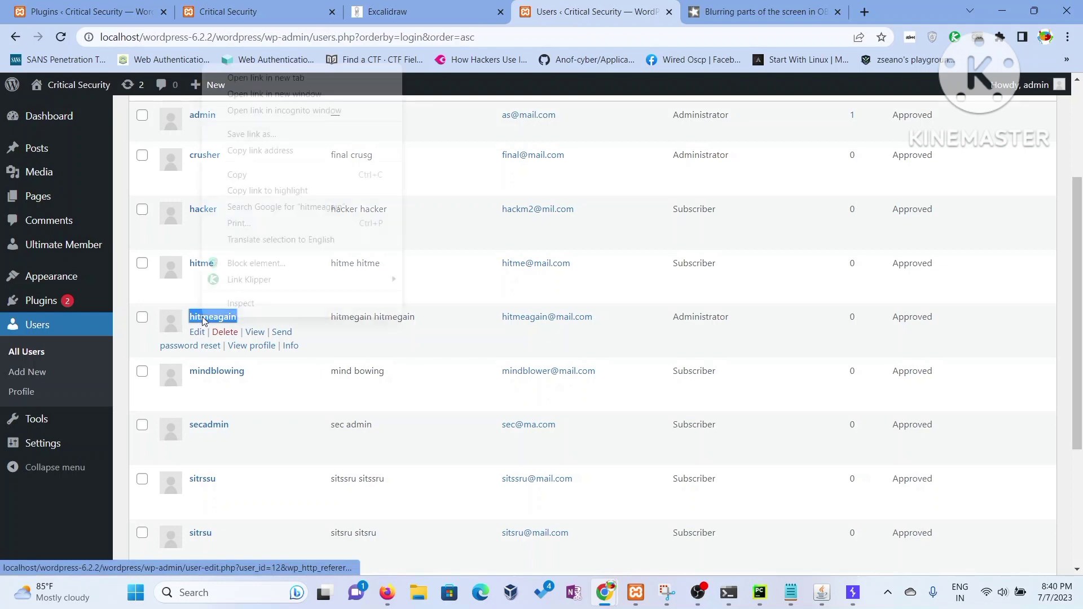
pyautogui.click(247, 176)
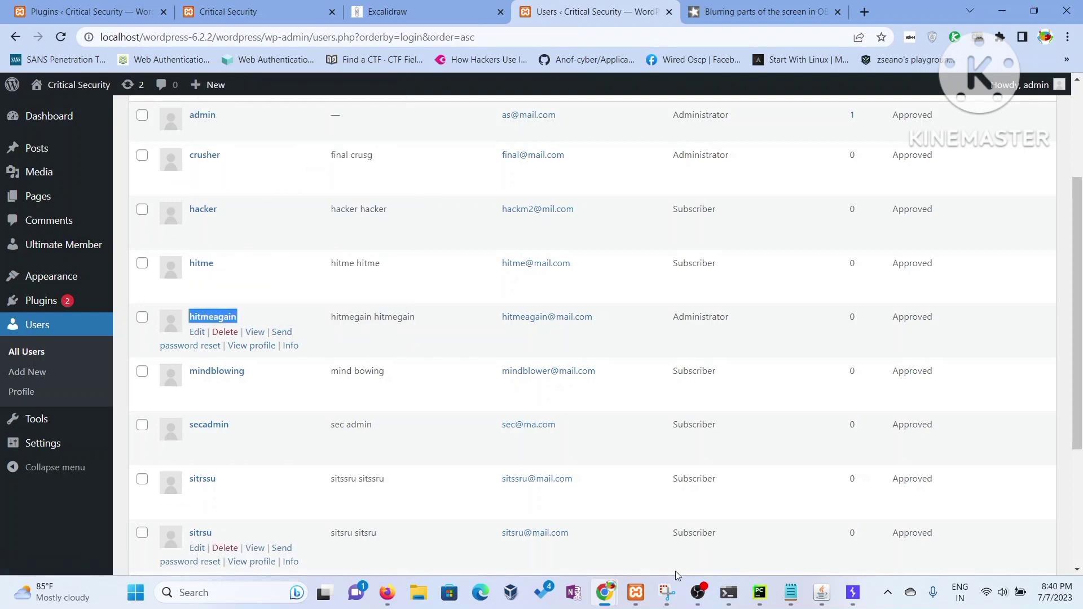
pyautogui.moveTo(604, 592)
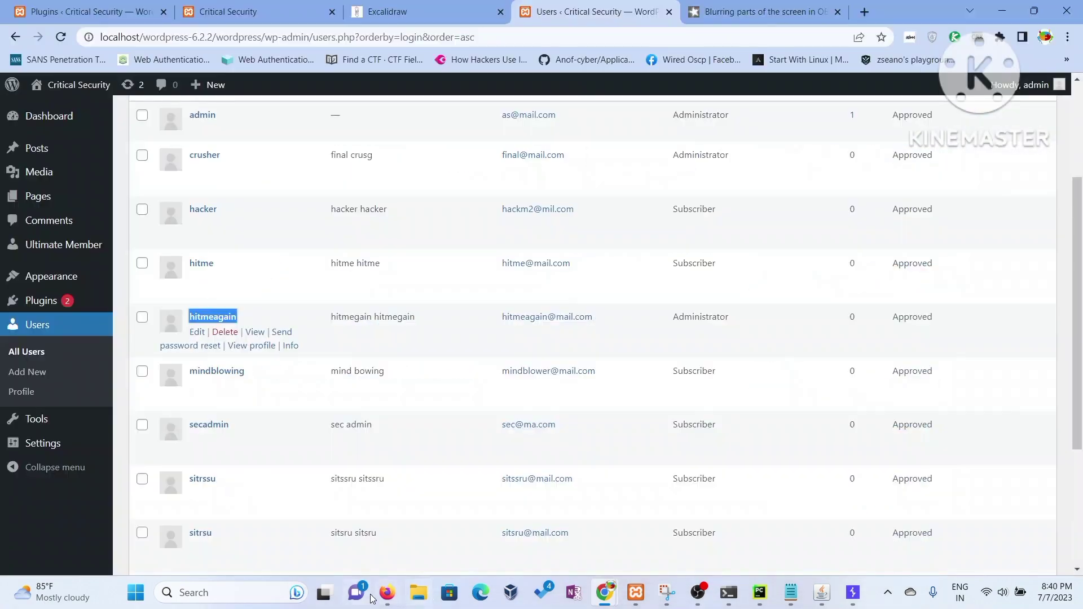
pyautogui.click(387, 592)
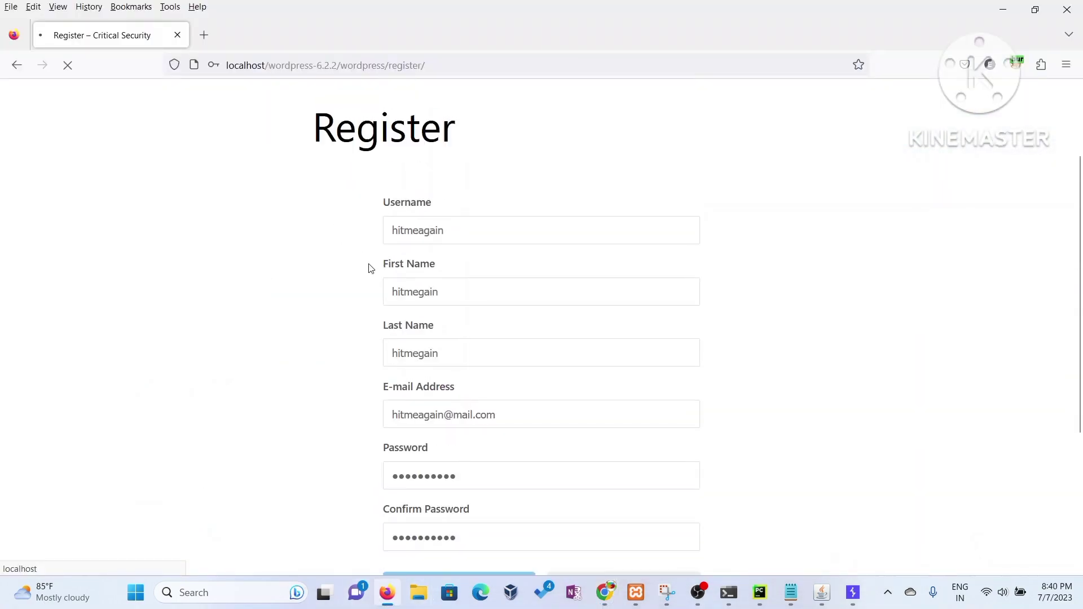
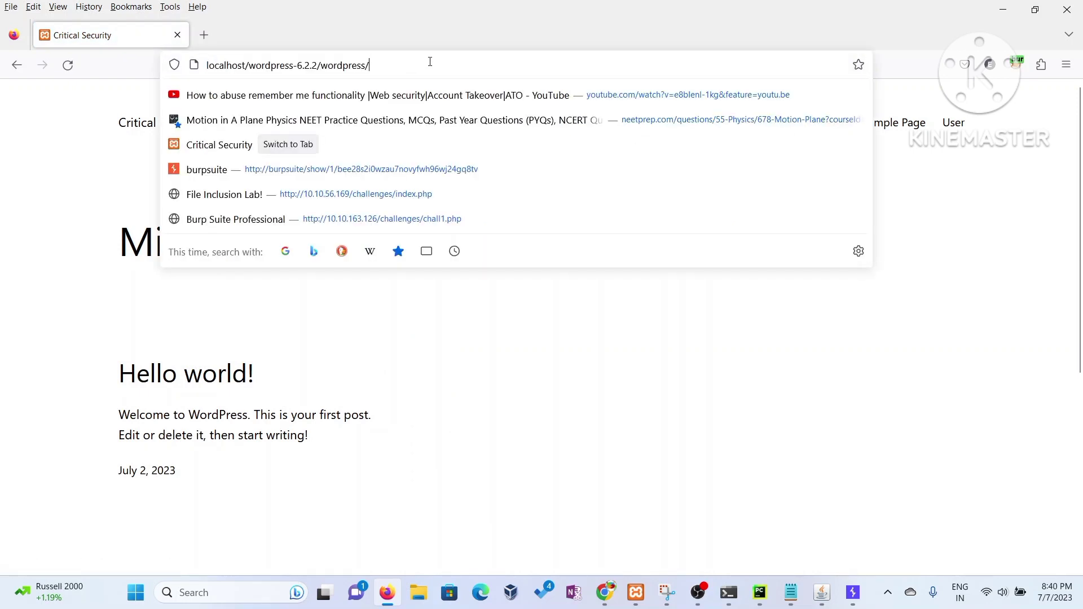
# - Load the site's wp-login.php login page
pyautogui.write('wp')
pyautogui.press('End')
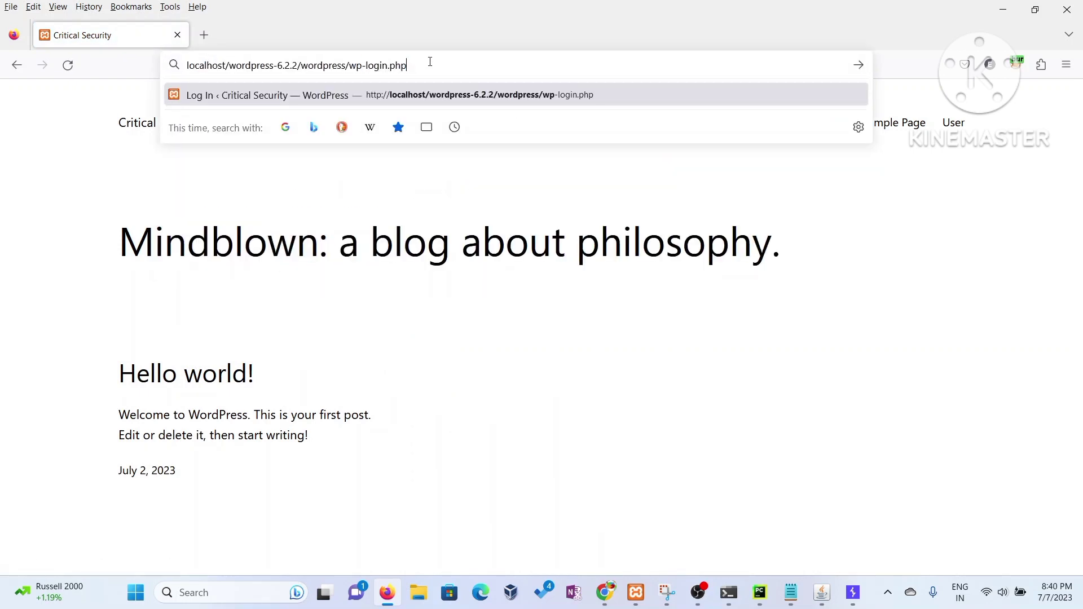
pyautogui.press('Return')
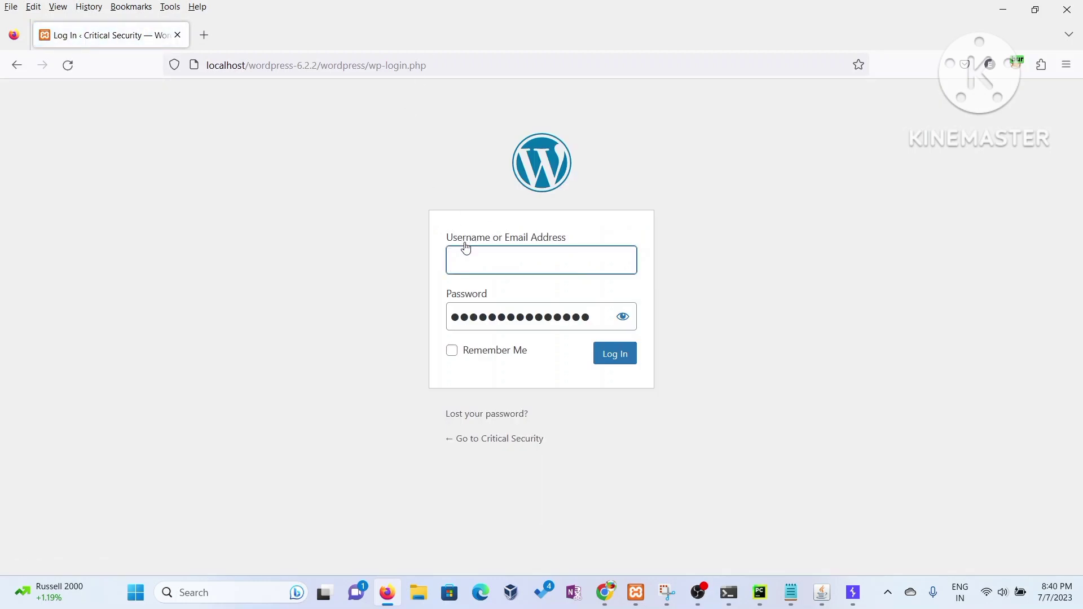
# - Try signing in with the test account's username and a new password; the password is rejected
pyautogui.click(465, 251)
pyautogui.write('hitmeagain')
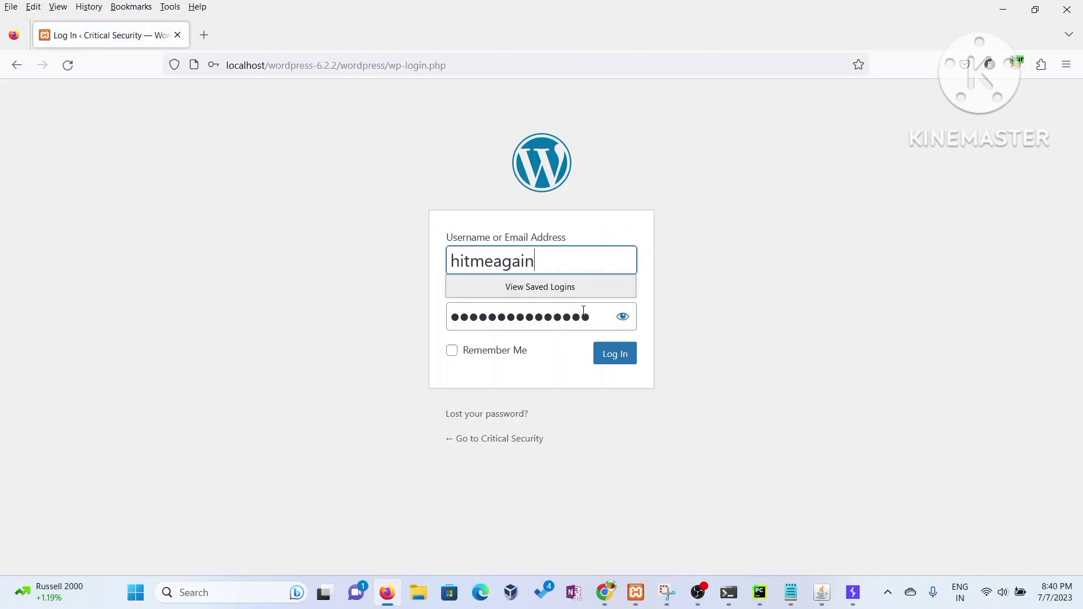
pyautogui.click(603, 317)
pyautogui.click(303, 316)
pyautogui.doubleClick(484, 315)
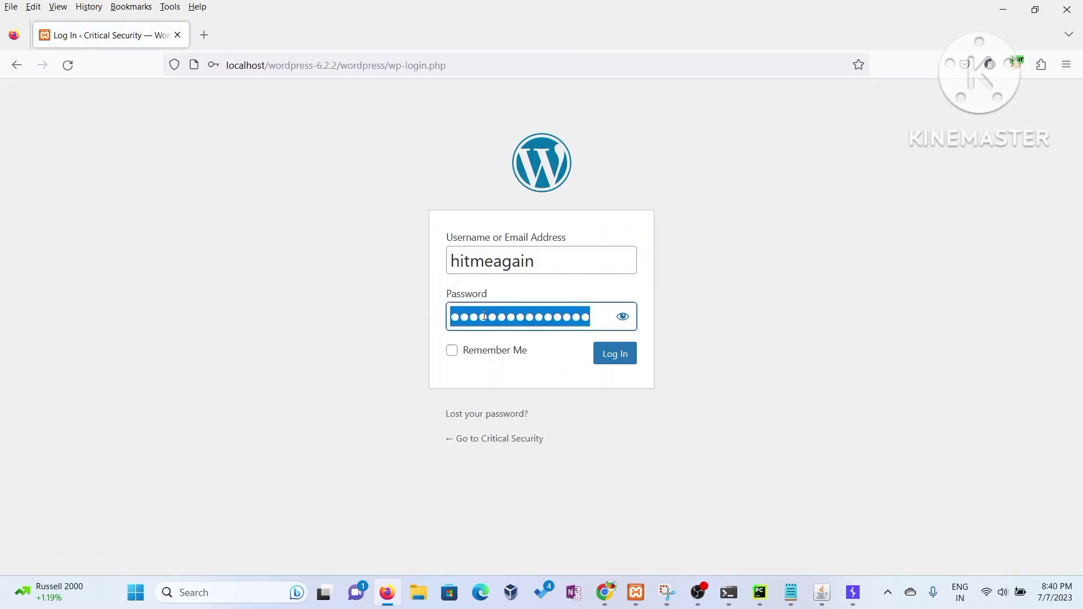
pyautogui.write('hitmeagainn')
pyautogui.click(614, 360)
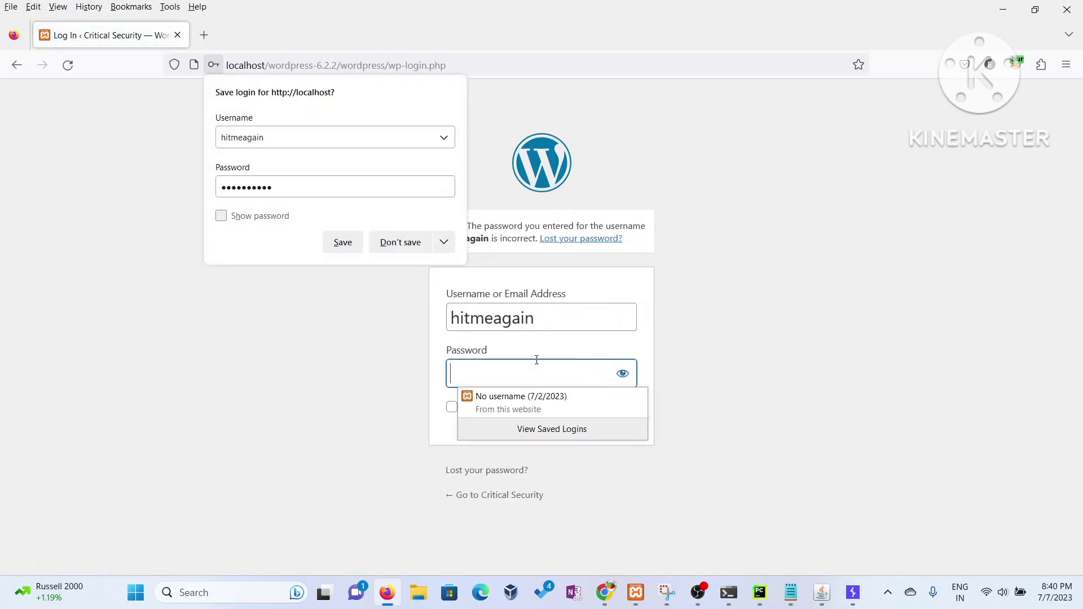
# - Retype the test account's password after the incorrect-password error
pyautogui.click(537, 360)
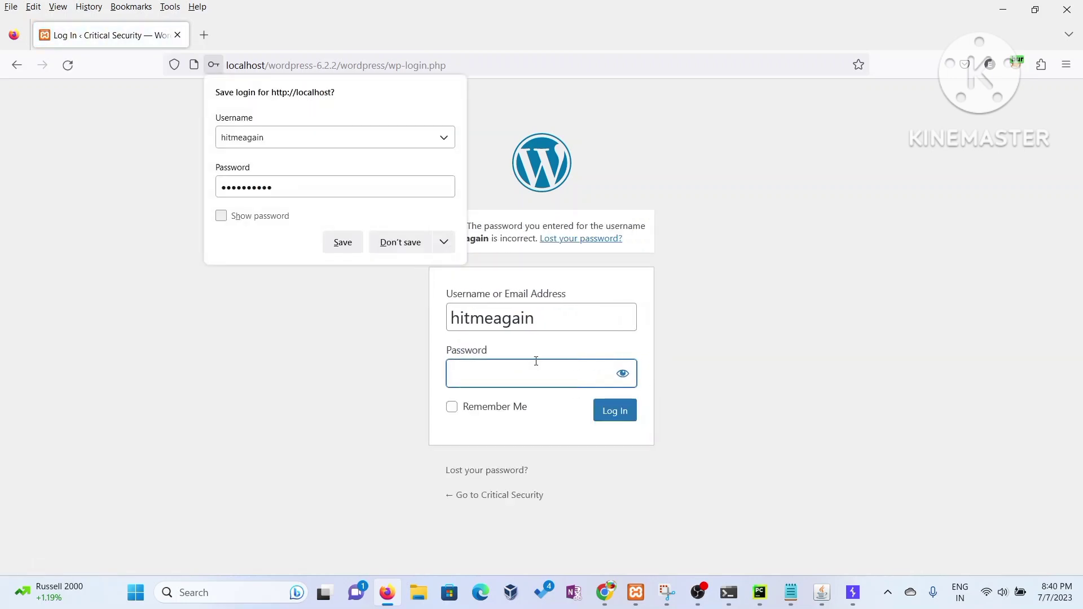
pyautogui.click(474, 378)
pyautogui.write('***')
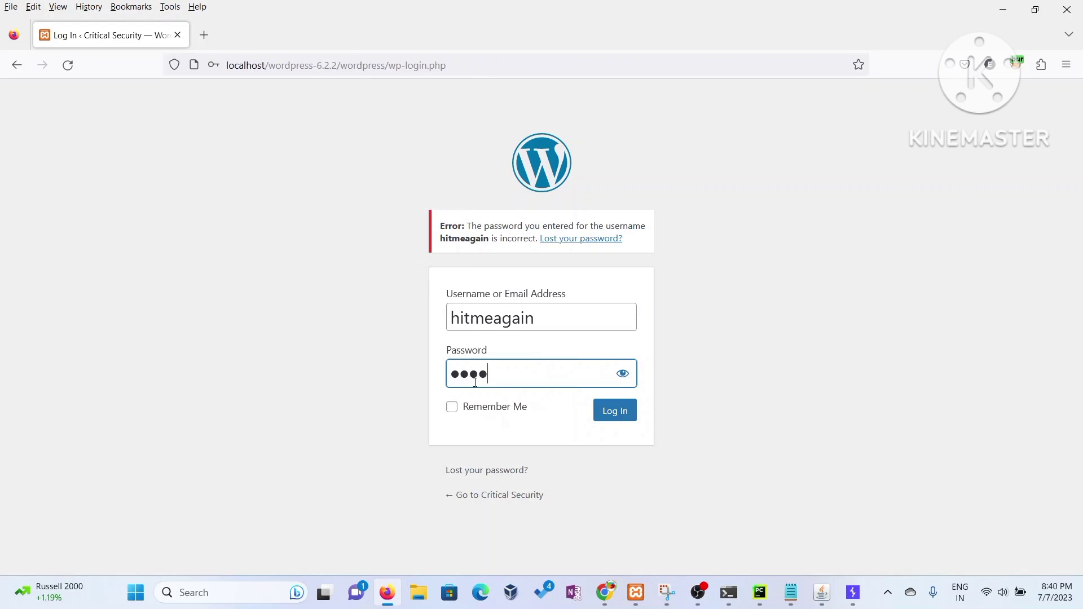
pyautogui.write('*******')
# - Sign in to the admin Dashboard with the corrected password, then log out from the Howdy menu
pyautogui.click(627, 416)
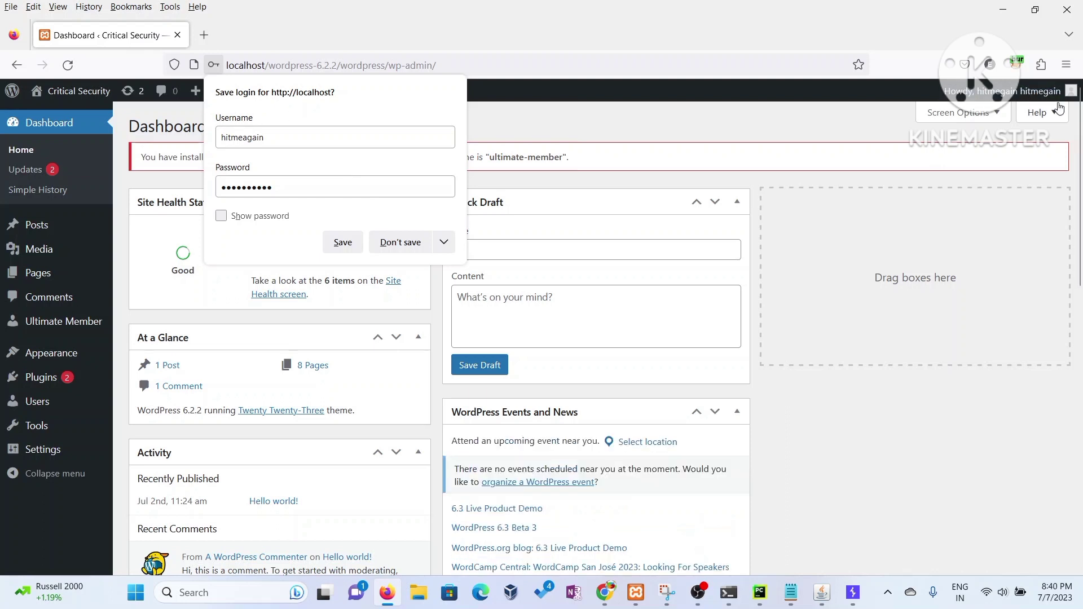
pyautogui.moveTo(1041, 99)
pyautogui.click(983, 175)
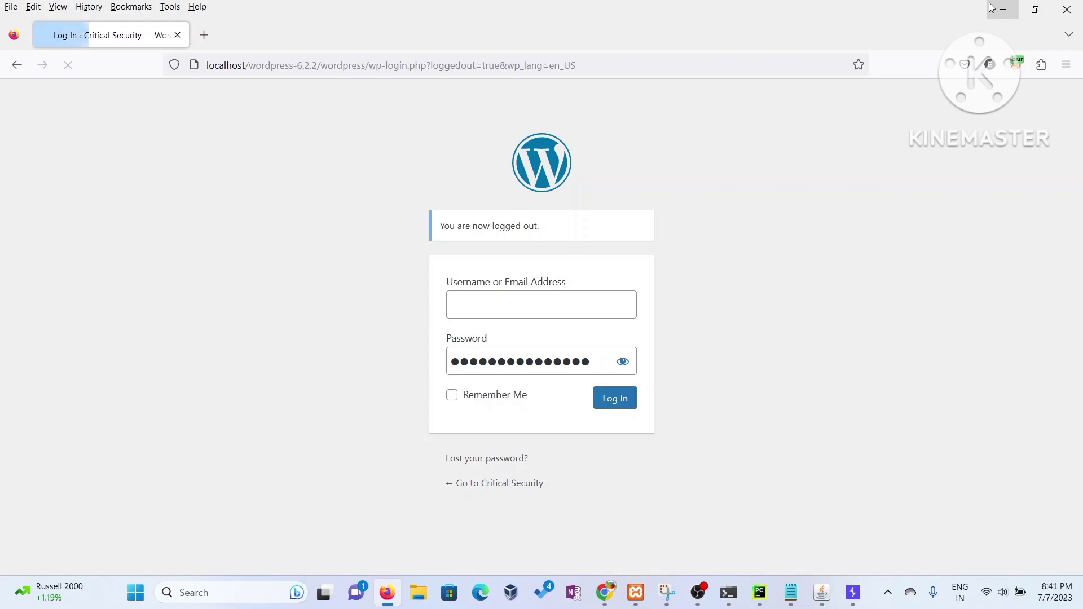
# - Pause and resume the OBS screen recording, then hide OBS to return to the users list
pyautogui.click(994, 8)
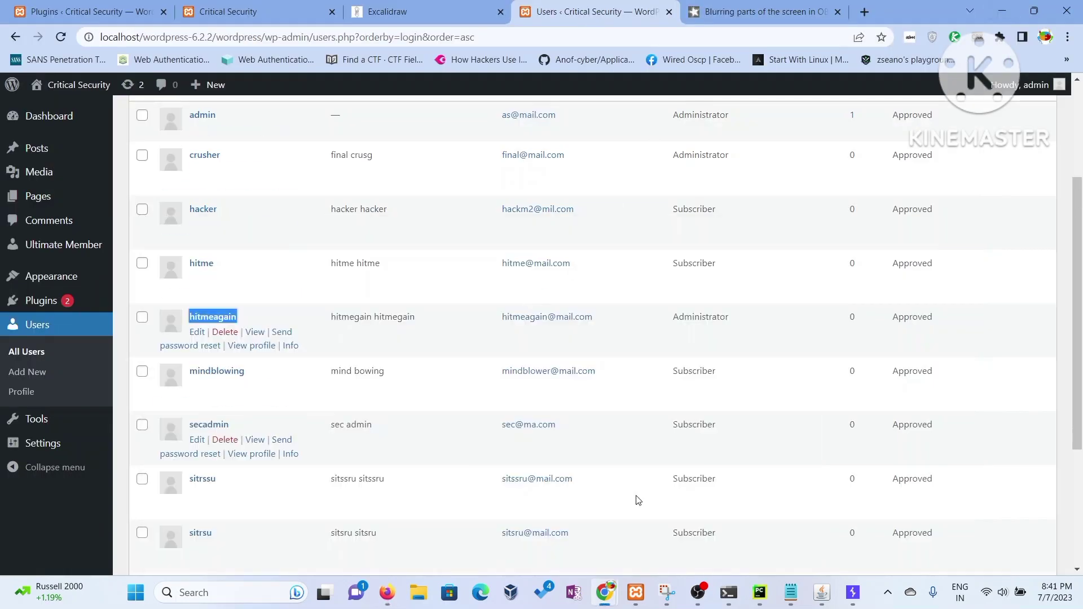
pyautogui.click(698, 593)
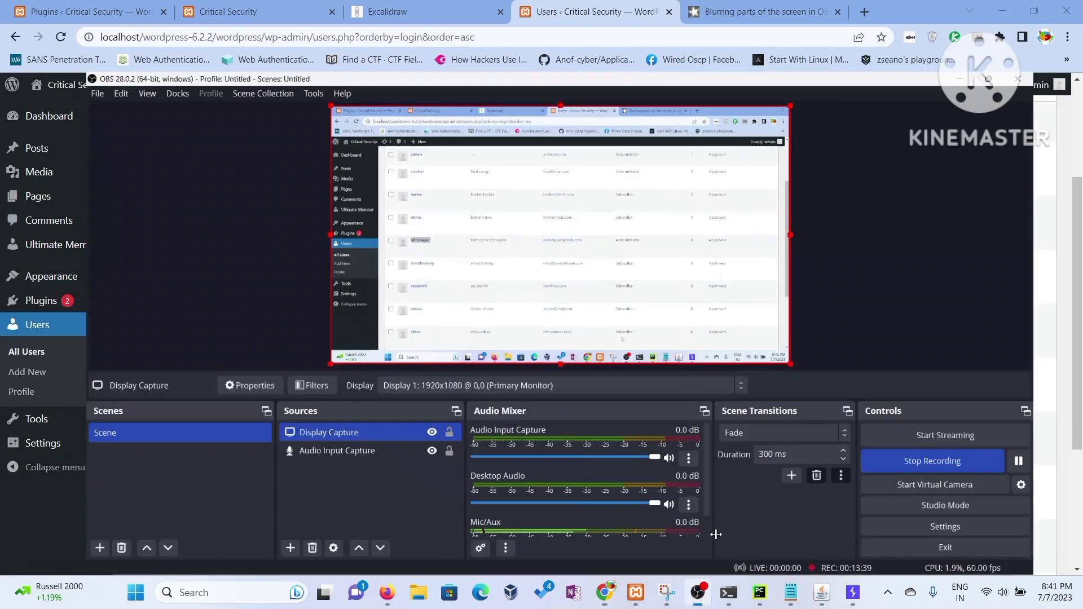
pyautogui.click(1066, 445)
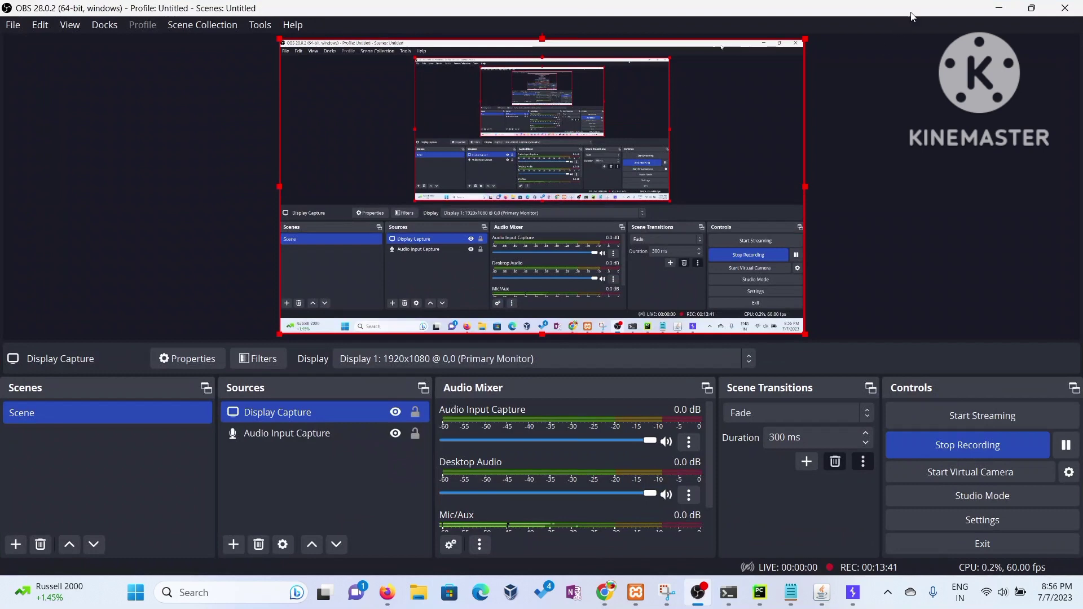
pyautogui.click(999, 8)
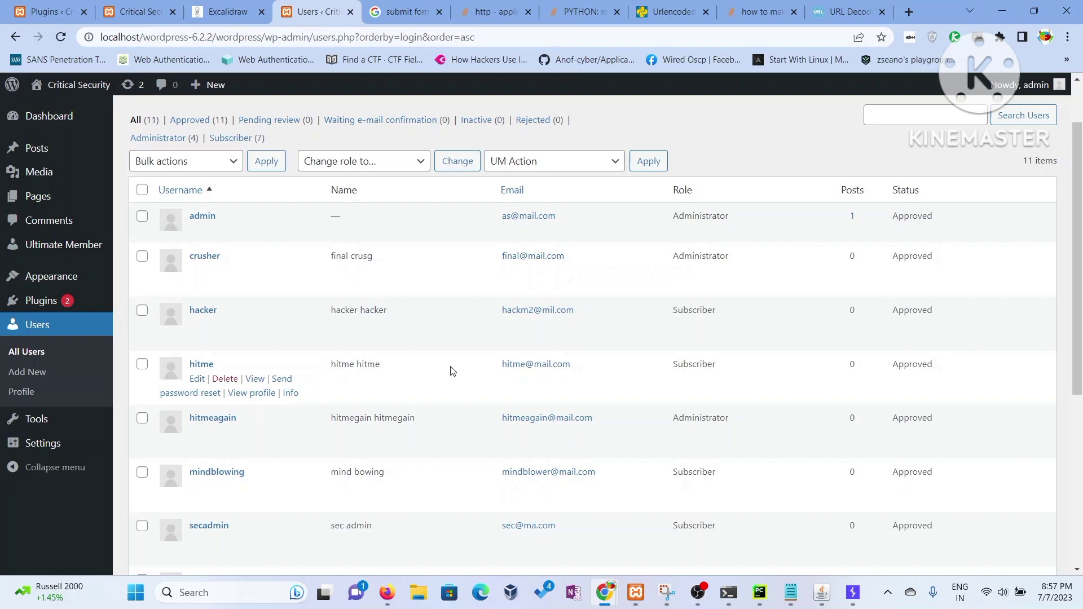
# - Fill the registration form's Username, First Name, Last Name and E-mail fields for the new user
pyautogui.click(698, 592)
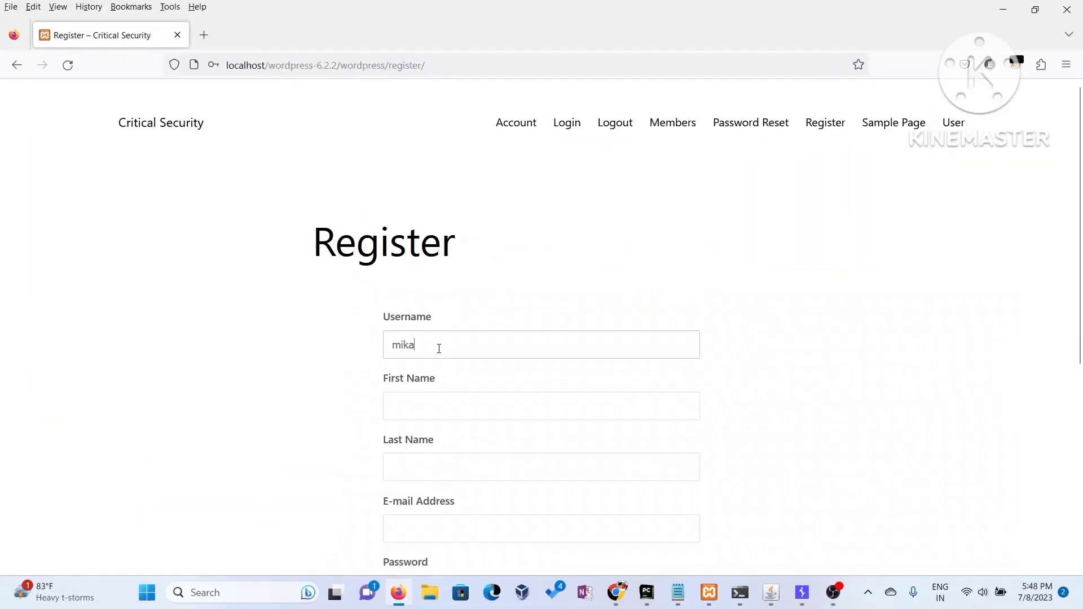
pyautogui.write('t')
pyautogui.press('Tab')
pyautogui.write('mikat')
pyautogui.press('Tab')
pyautogui.write('mikat')
pyautogui.press('Tab')
pyautogui.press('Tab')
# - Enter the new user's password in the Password and Confirm Password fields
pyautogui.write('mi')
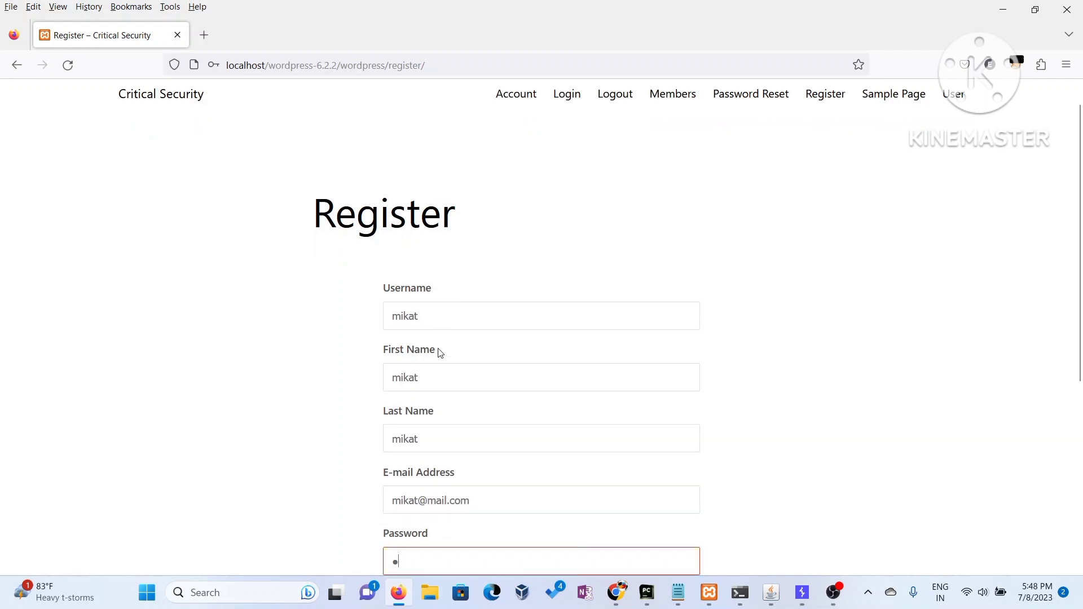
pyautogui.press('BackSpace')
pyautogui.press('BackSpace')
pyautogui.write('mikat123456')
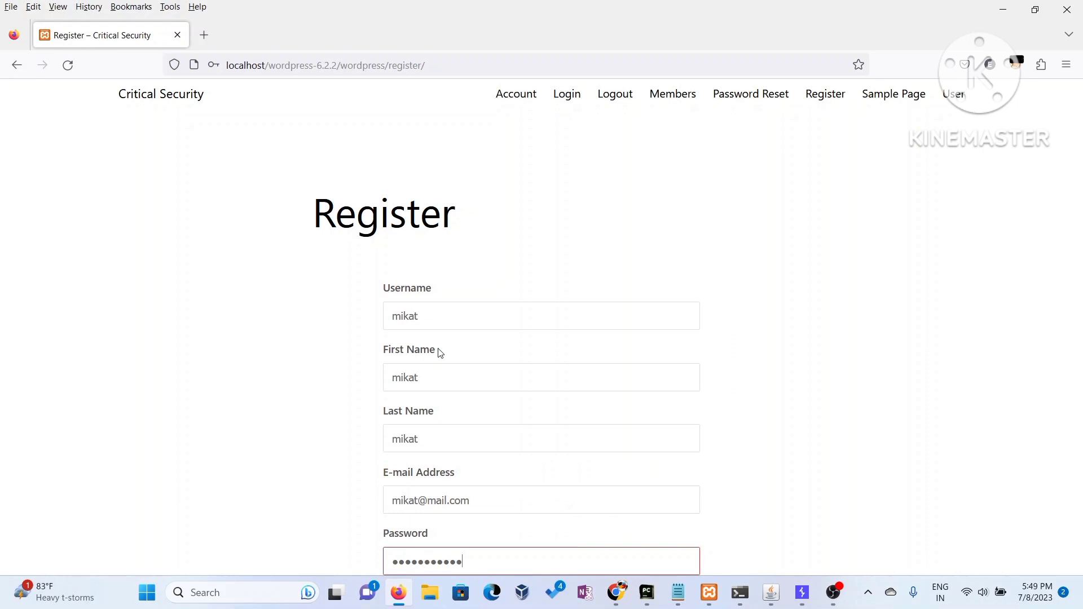
pyautogui.scroll(-5, 511, 276)
pyautogui.click(451, 319)
pyautogui.write('mikat1234567')
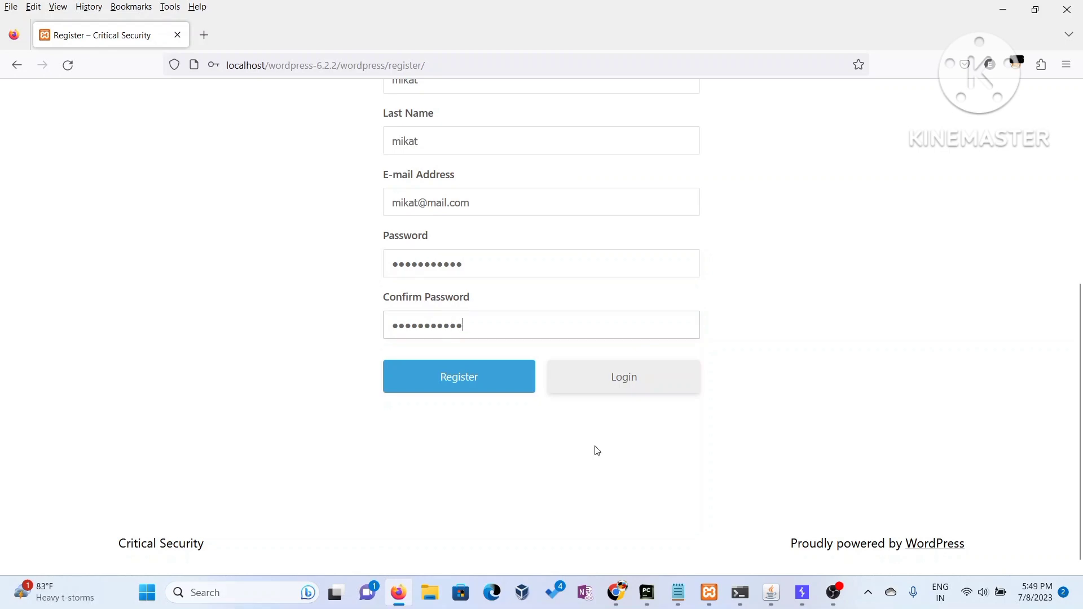
# - Submit the registration with Burp interception on and open actions on the intercepted register request
pyautogui.click(802, 593)
pyautogui.click(802, 592)
pyautogui.click(450, 388)
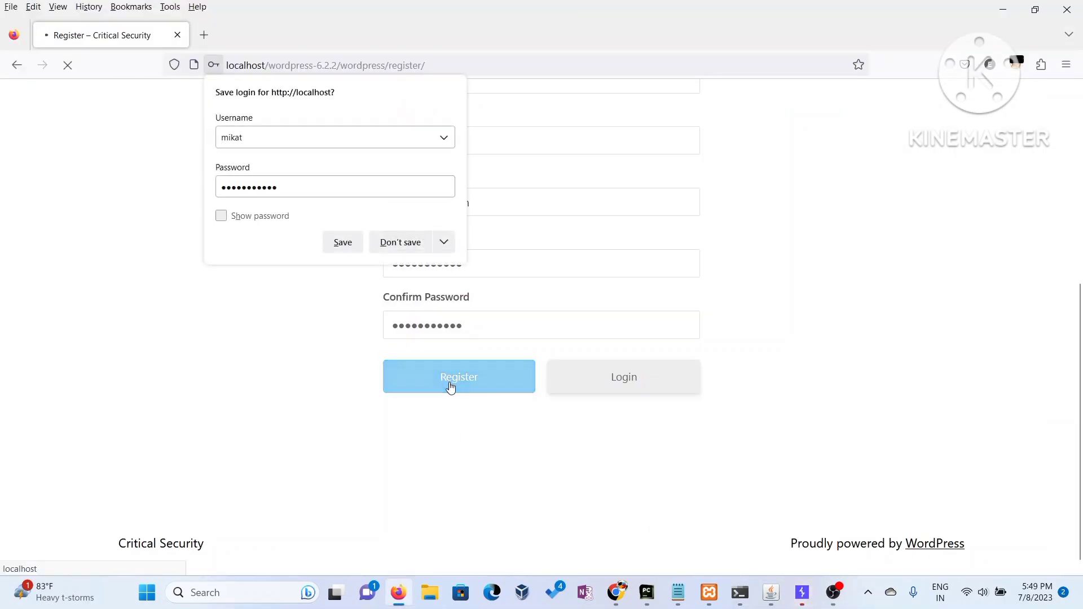
pyautogui.click(802, 592)
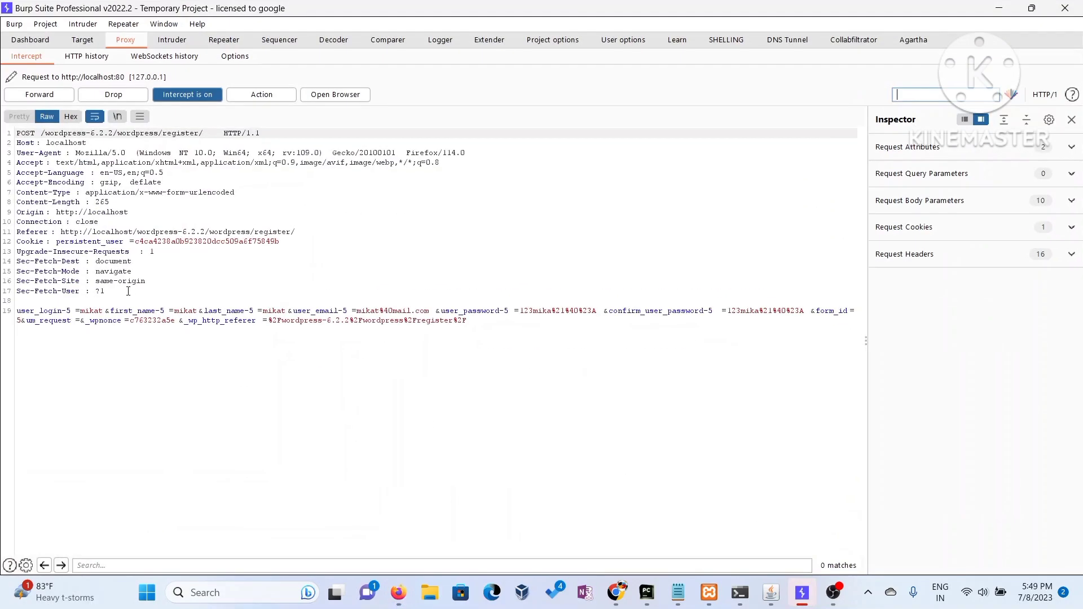
pyautogui.rightClick(40, 246)
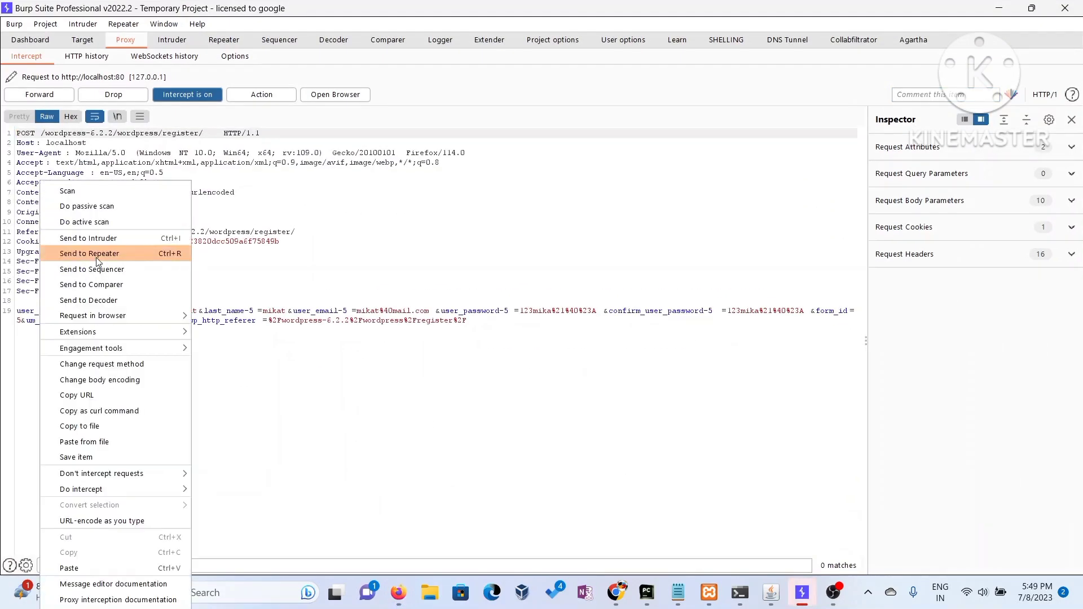
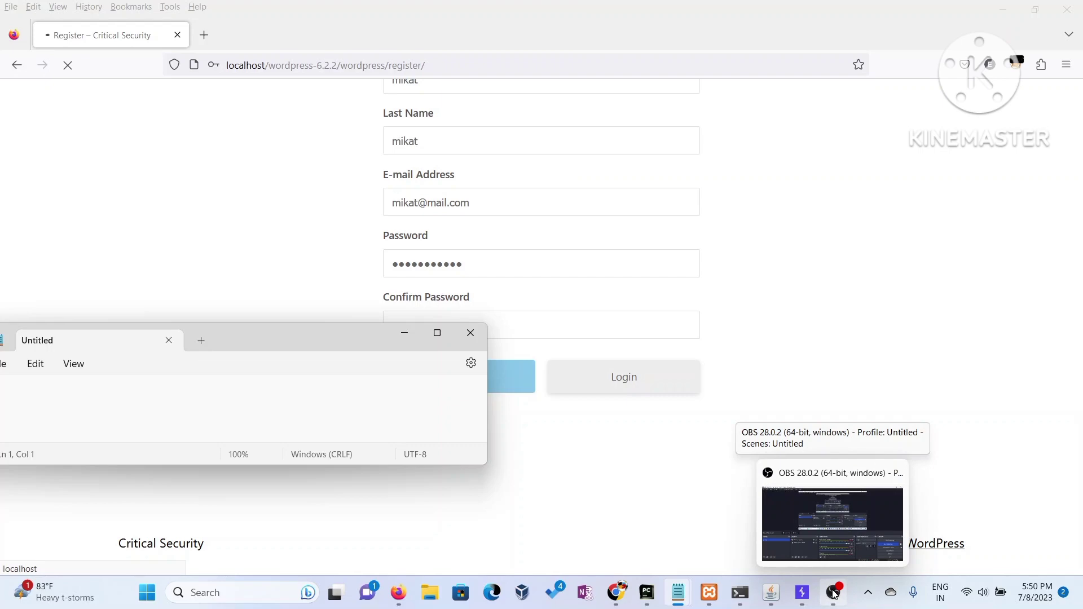
# - Confirm OBS is still recording, then minimize it to reveal Burp Repeater with the registration request
pyautogui.click(853, 548)
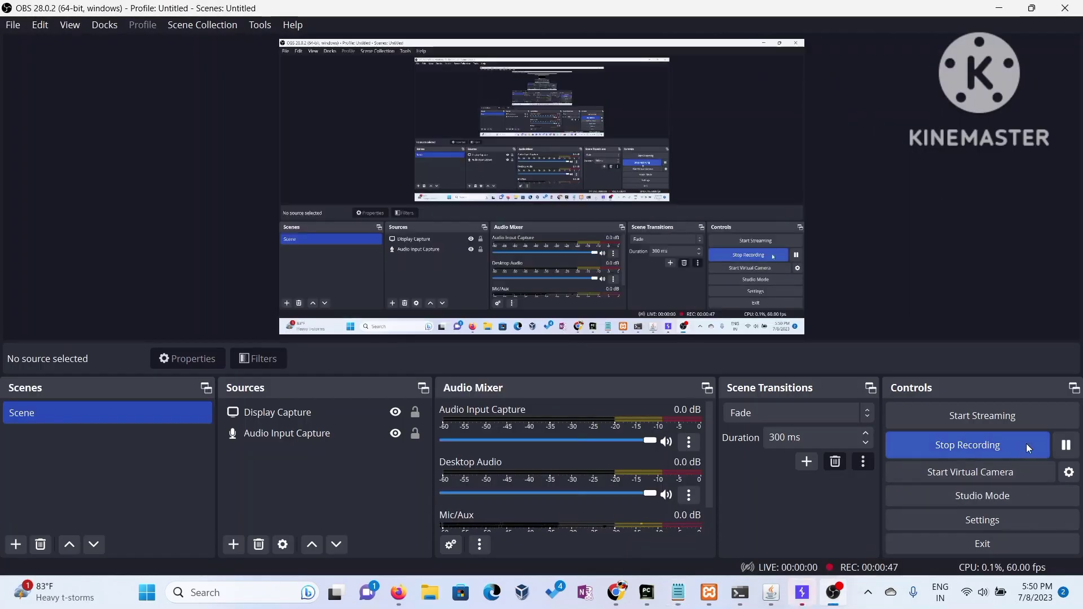
pyautogui.click(1006, 7)
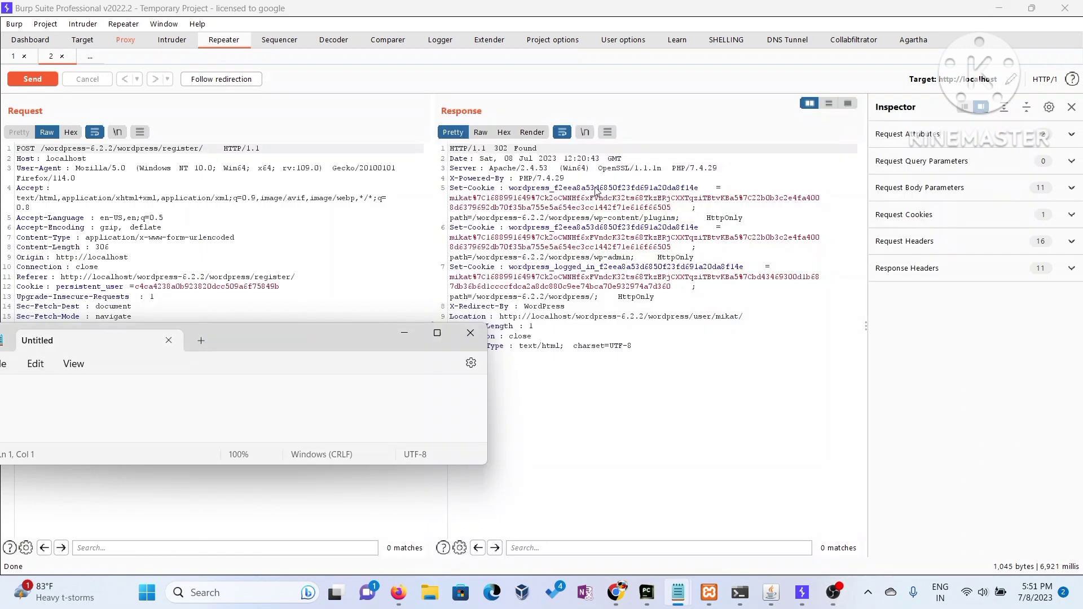
pyautogui.moveTo(616, 607)
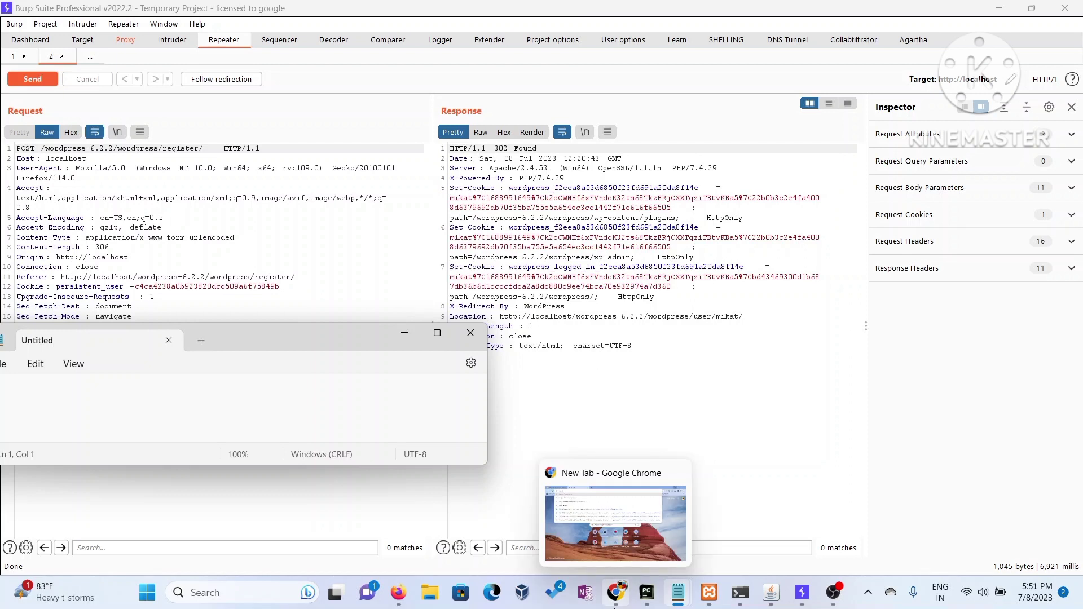
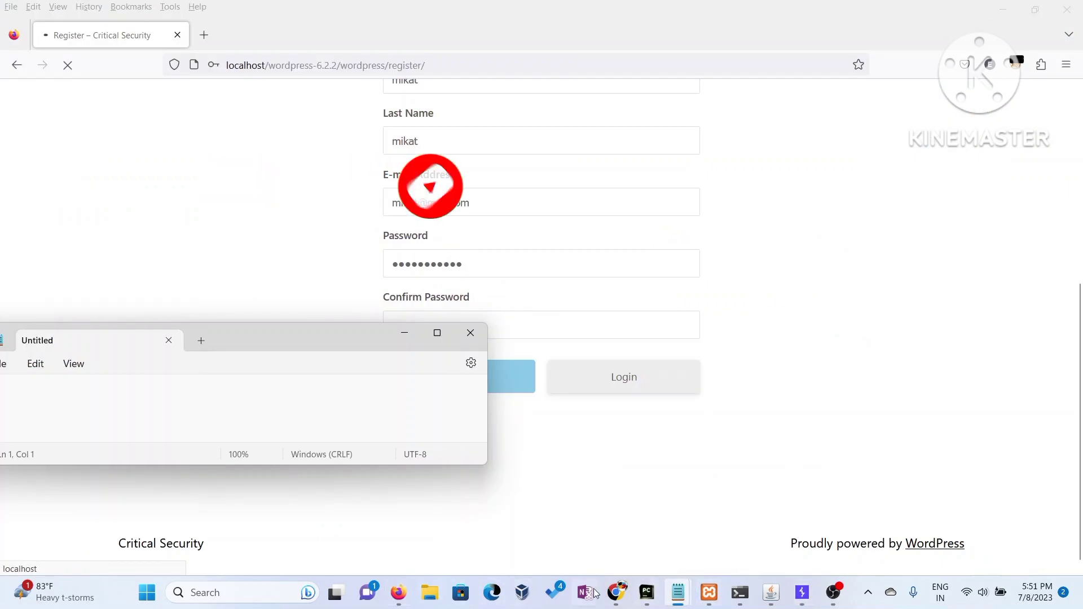
# - Bring the other Chrome window, with its new tab, in front of the registration page
pyautogui.click(551, 542)
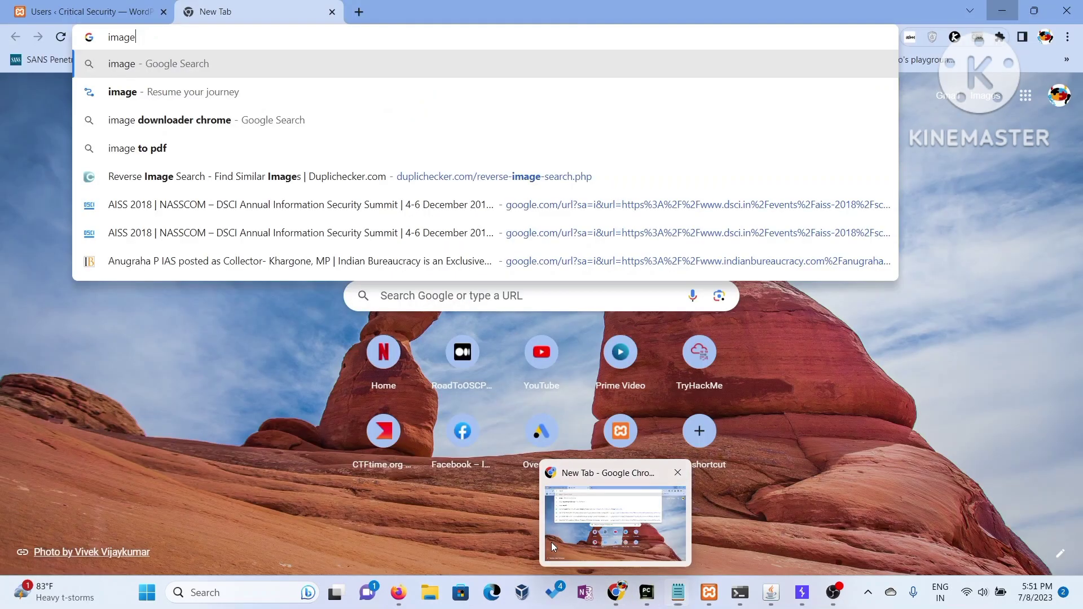
# - Reload the Users list so it shows 12 accounts including administrator mikat, then bring OBS Studio forward
pyautogui.click(51, 10)
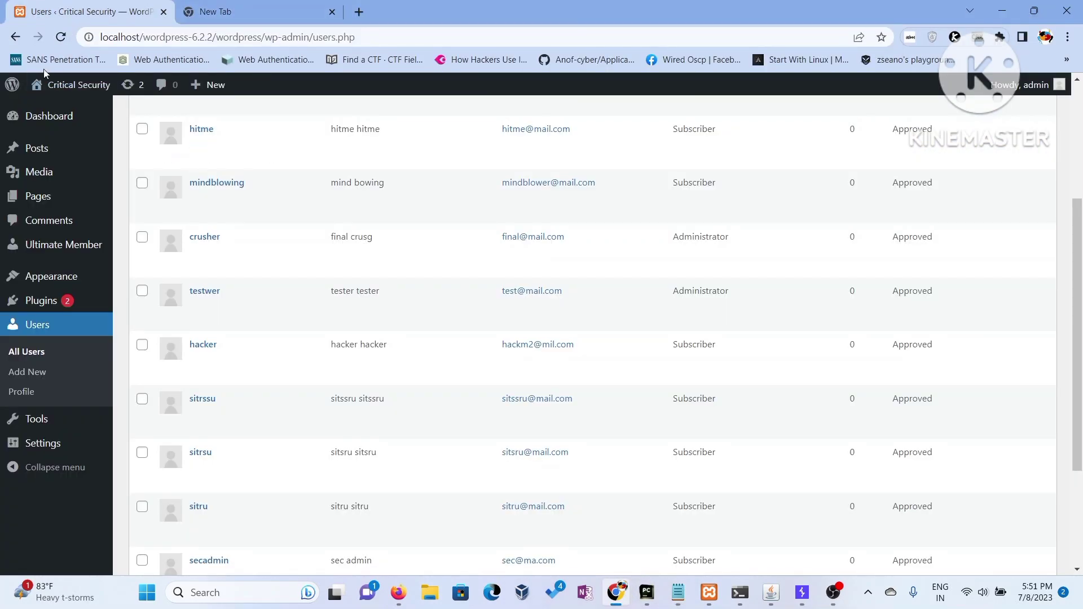
pyautogui.click(61, 40)
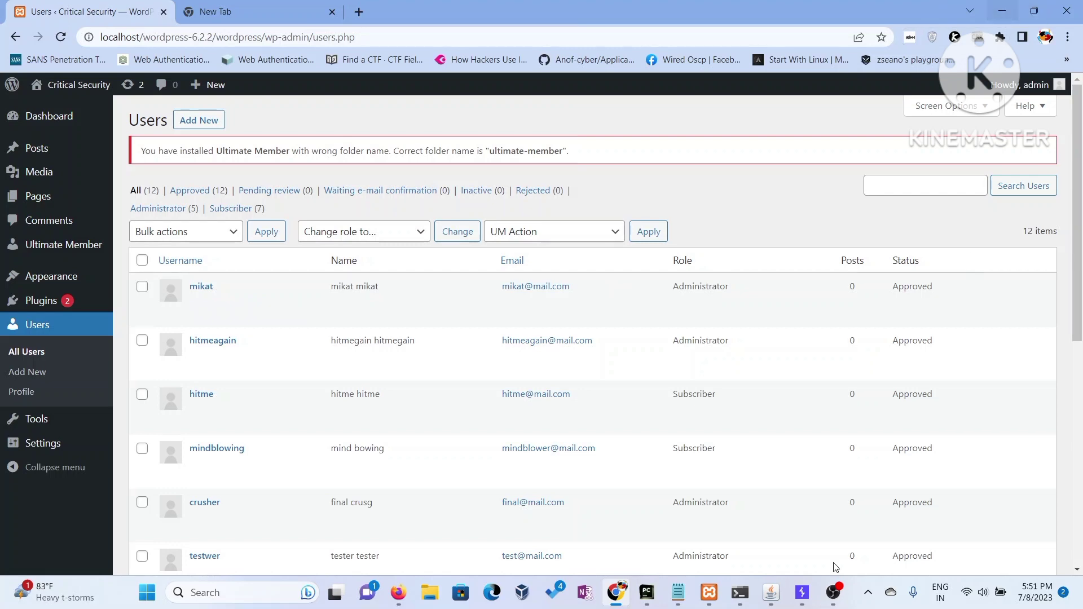
pyautogui.click(834, 592)
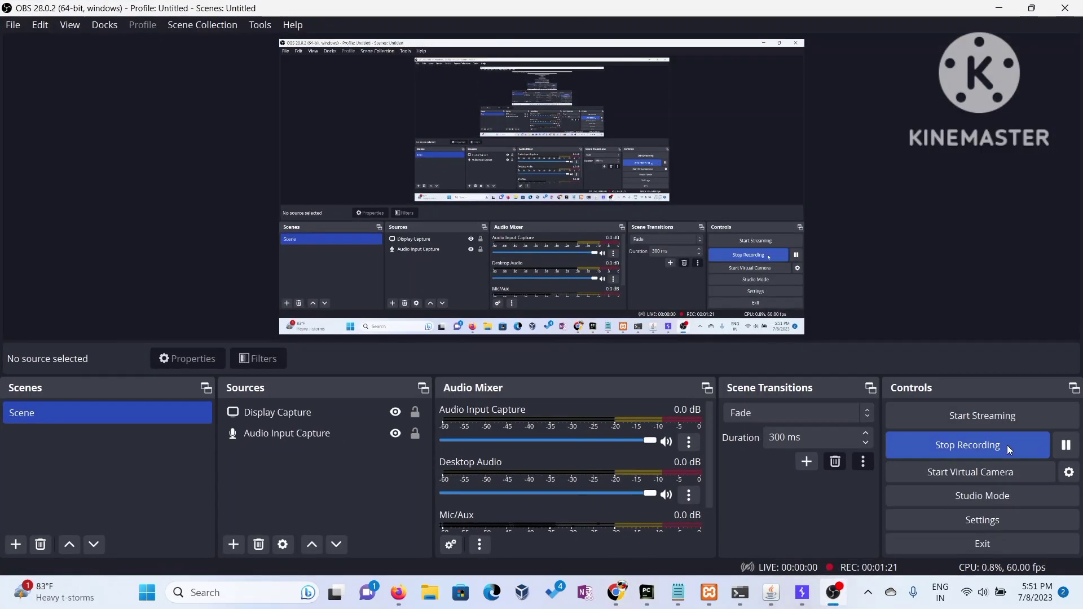